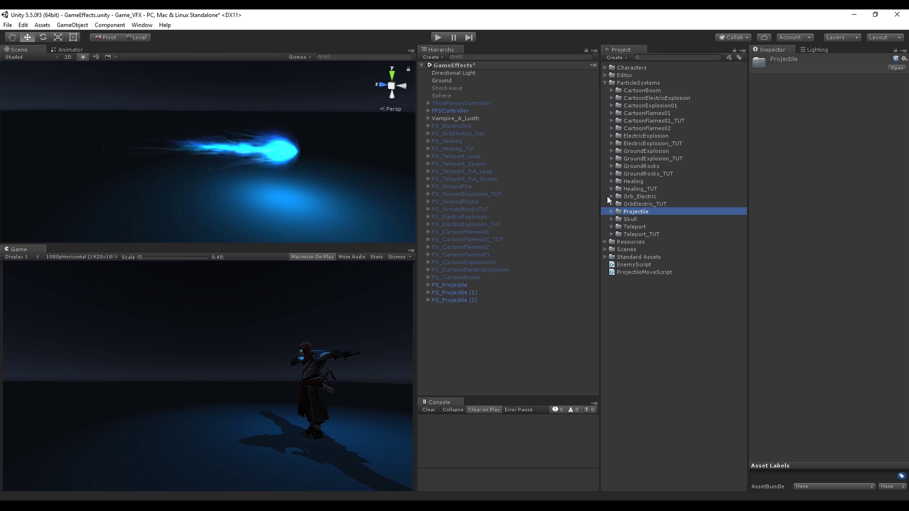
- Create an empty object named PS_Projectile_TUT at position 170, 5, -20 and add a Particle System as its child
{"action": "right_click", "coordinate": [473, 353]}
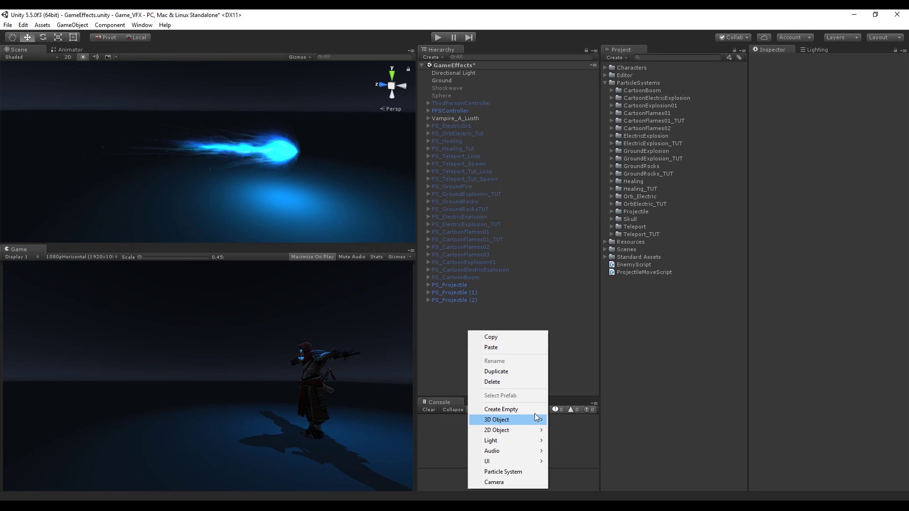
{"action": "left_click", "coordinate": [501, 409]}
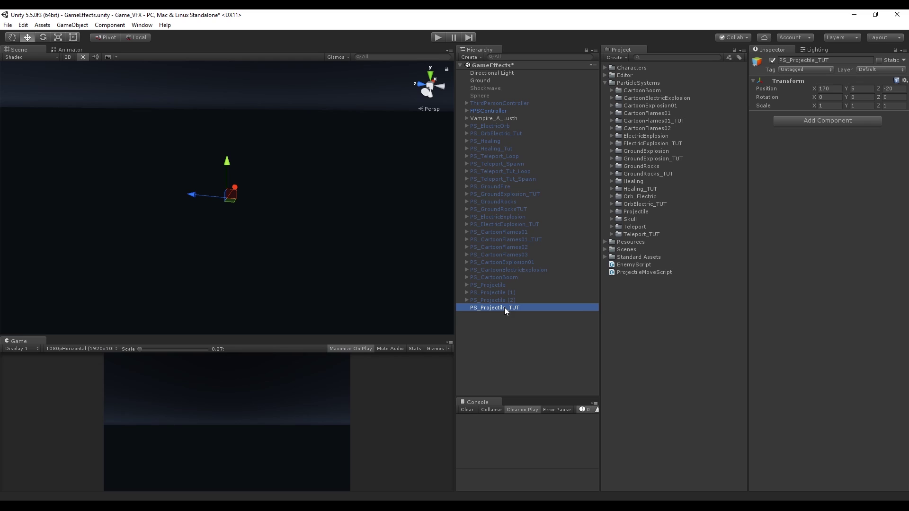
{"action": "right_click", "coordinate": [504, 307]}
{"action": "left_click", "coordinate": [560, 449]}
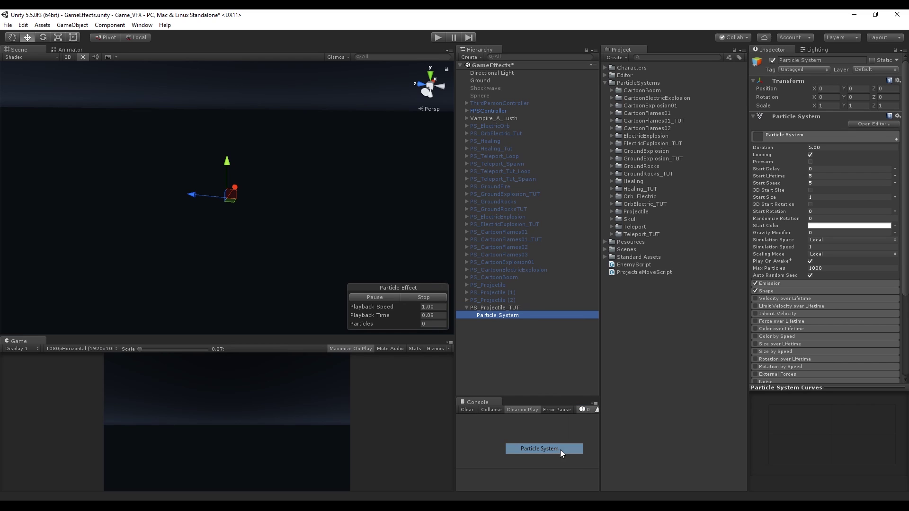
{"action": "key", "text": "a"}
{"action": "right_click_drag", "start_coordinate": [349, 204], "coordinate": [363, 215]}
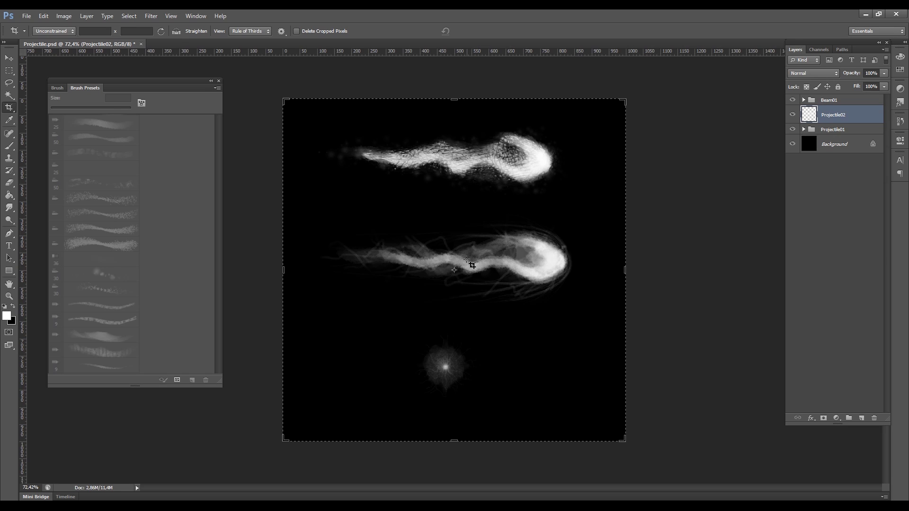
- Switch to Photoshop and create a new 1000 x 1000 pixel RGB document at 72 pixels/inch named Projectile_TUT
{"action": "scroll", "coordinate": [449, 374], "scroll_direction": "up", "scroll_amount": 6, "text": "alt"}
{"action": "scroll", "coordinate": [448, 374], "scroll_direction": "down", "scroll_amount": 7, "text": "alt"}
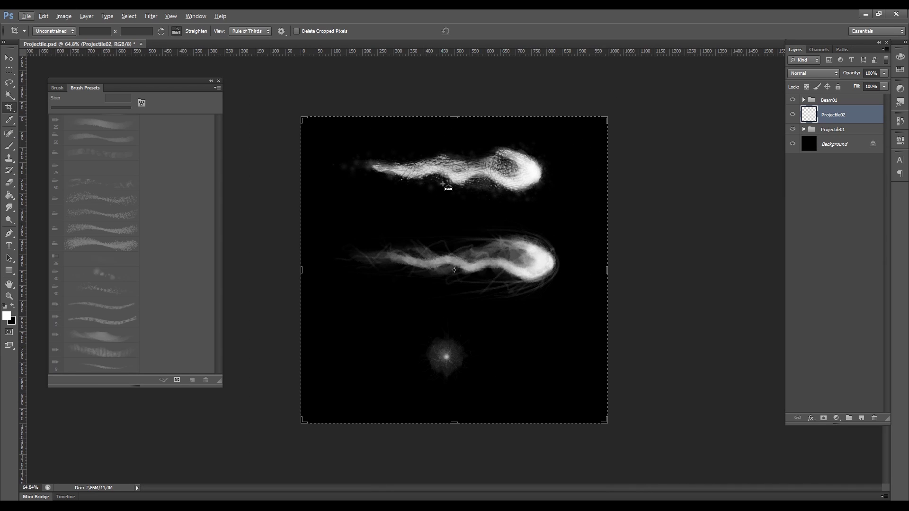
{"action": "key", "text": "ctrl+n"}
{"action": "type", "text": "P*r"}
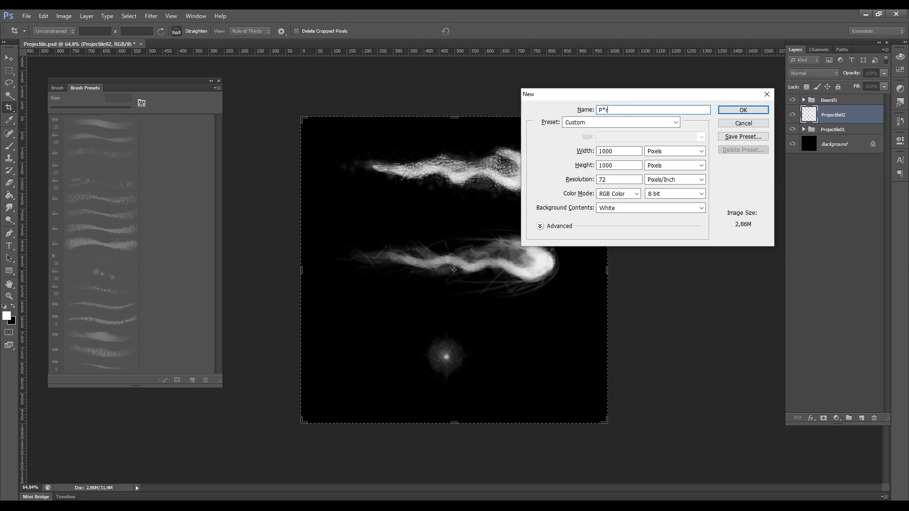
{"action": "key", "text": "BackSpace"}
{"action": "key", "text": "BackSpace"}
{"action": "type", "text": "rojectile"}
{"action": "key", "text": "Return"}
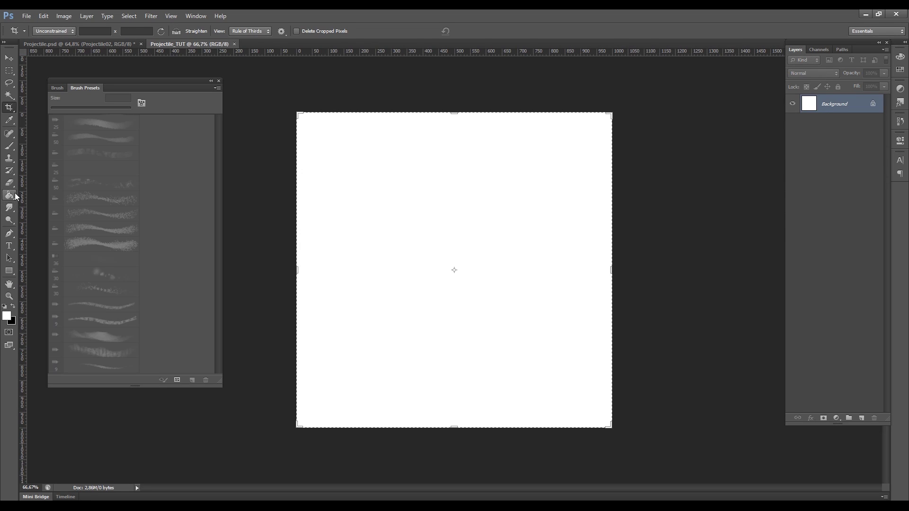
- Fill the white canvas with black and add an empty layer above the background
{"action": "left_click", "coordinate": [12, 195]}
{"action": "left_click", "coordinate": [348, 180]}
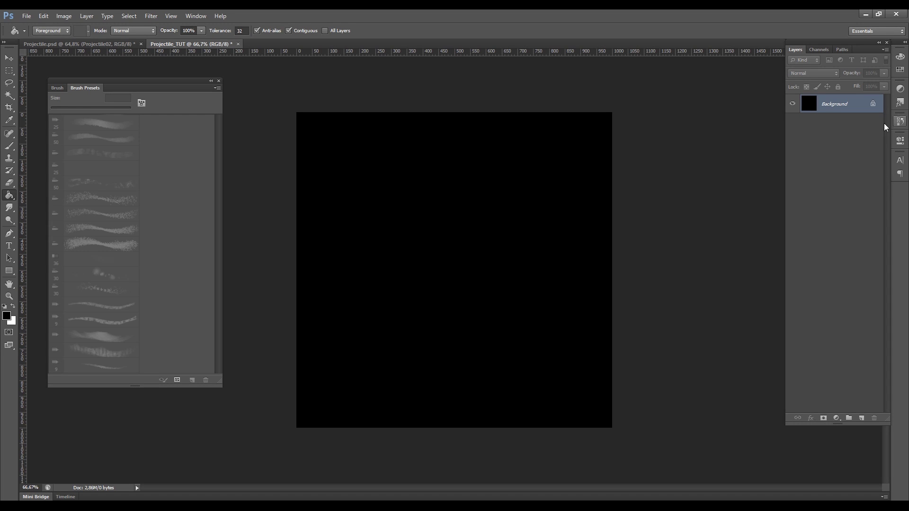
{"action": "key", "text": "ctrl+shift+n"}
{"action": "key", "text": "Return"}
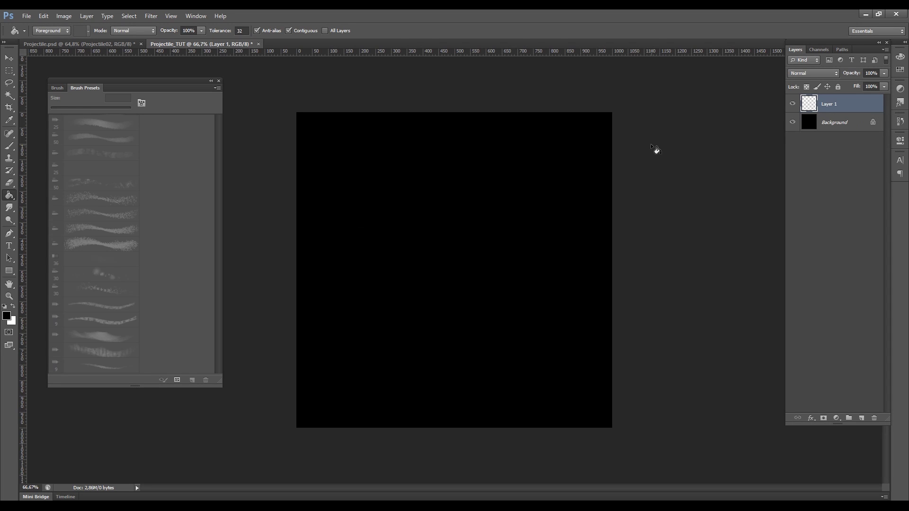
- Set up a rough-edged brush preset for painting in white, at 58 px and 56% opacity
{"action": "key", "text": "b"}
{"action": "scroll", "coordinate": [104, 232], "scroll_direction": "down", "scroll_amount": 1}
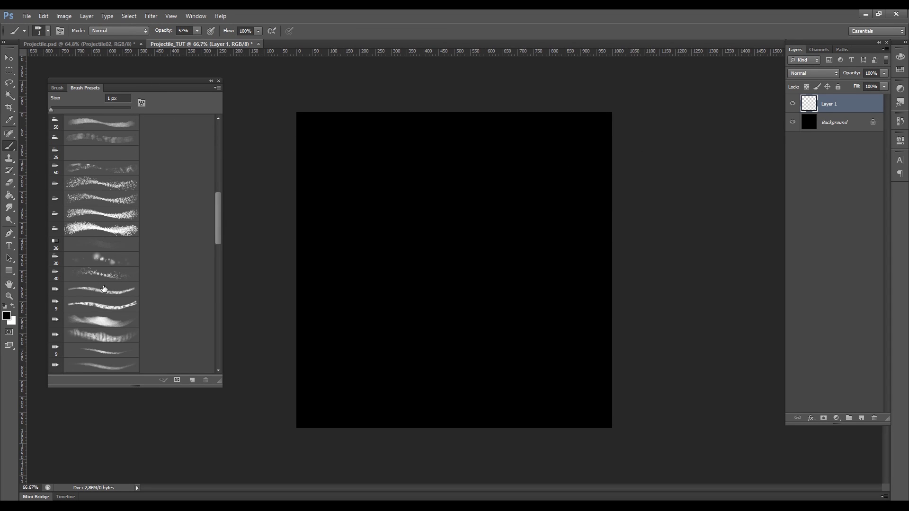
{"action": "scroll", "coordinate": [109, 235], "scroll_direction": "up", "scroll_amount": 8}
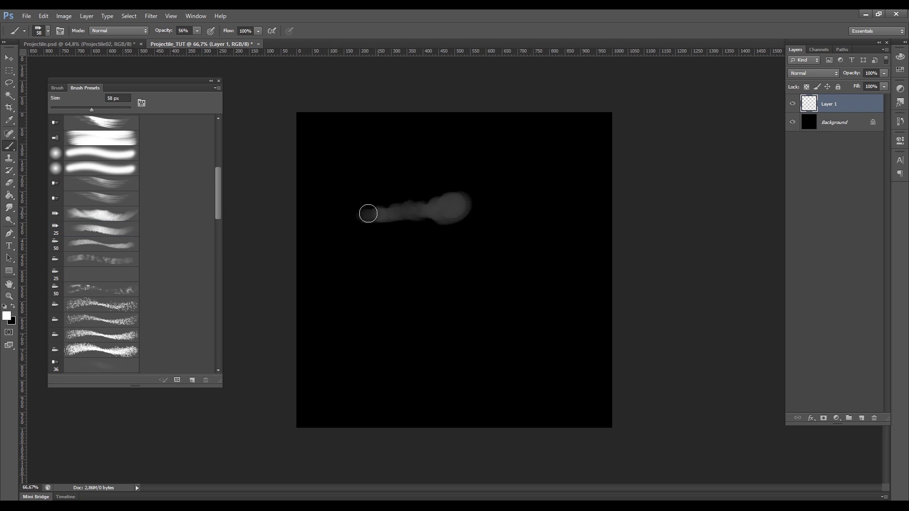
- Try painting rough wavy and tapered projectile shapes on Layer 1, undoing each attempt
{"action": "left_click_drag", "start_coordinate": [369, 213], "coordinate": [390, 212]}
{"action": "key", "text": "ctrl+z"}
{"action": "left_click_drag", "start_coordinate": [516, 179], "coordinate": [515, 189]}
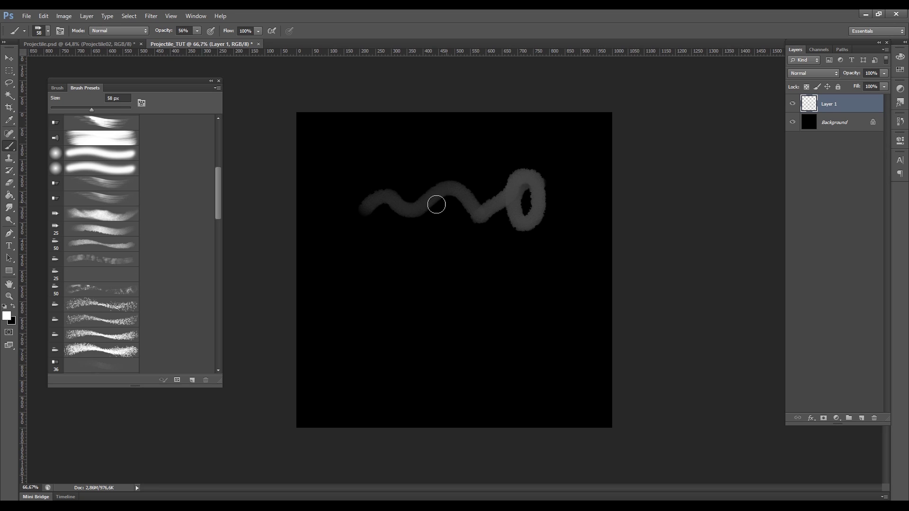
{"action": "key", "text": "ctrl+z"}
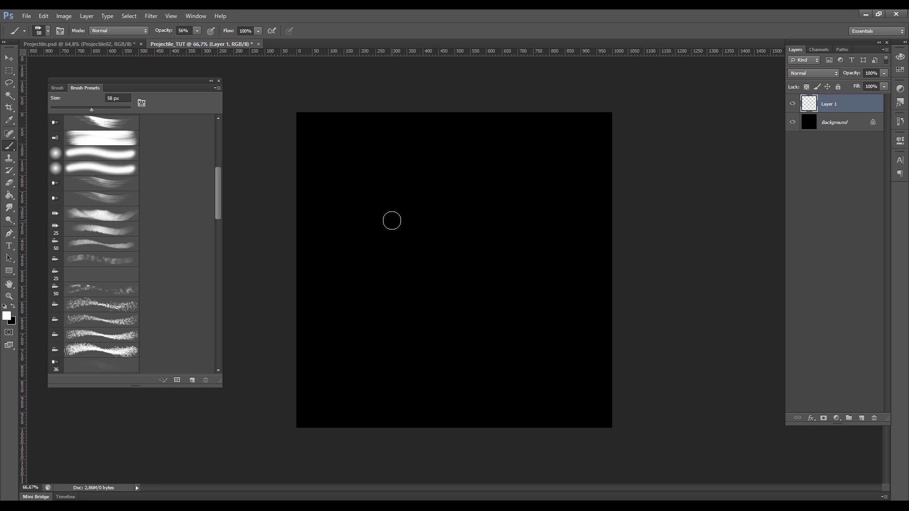
{"action": "mouse_move", "coordinate": [414, 224]}
{"action": "left_mouse_down"}
{"action": "mouse_move", "coordinate": [497, 211]}
{"action": "mouse_move", "coordinate": [492, 190]}
{"action": "mouse_move", "coordinate": [473, 205]}
{"action": "left_mouse_up"}
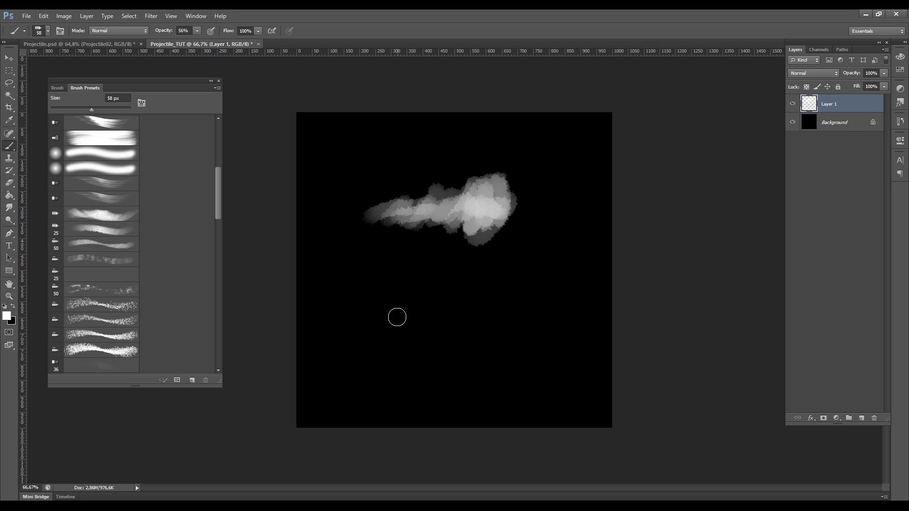
{"action": "key", "text": "ctrl+alt+z"}
{"action": "key", "text": "ctrl+alt+z"}
{"action": "key", "text": "ctrl+alt+z"}
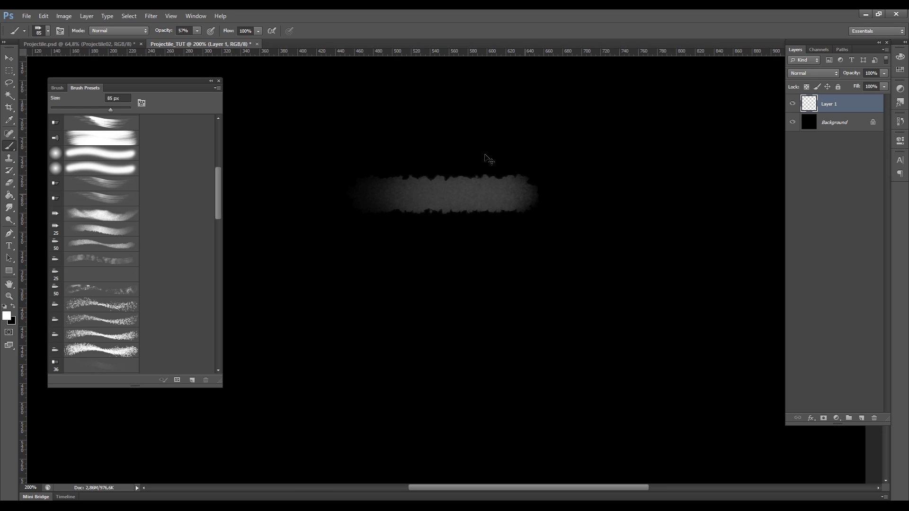
- Shape the left end of the short horizontal stroke into a pointed tail with the Eraser at 64% opacity
{"action": "key", "text": "e"}
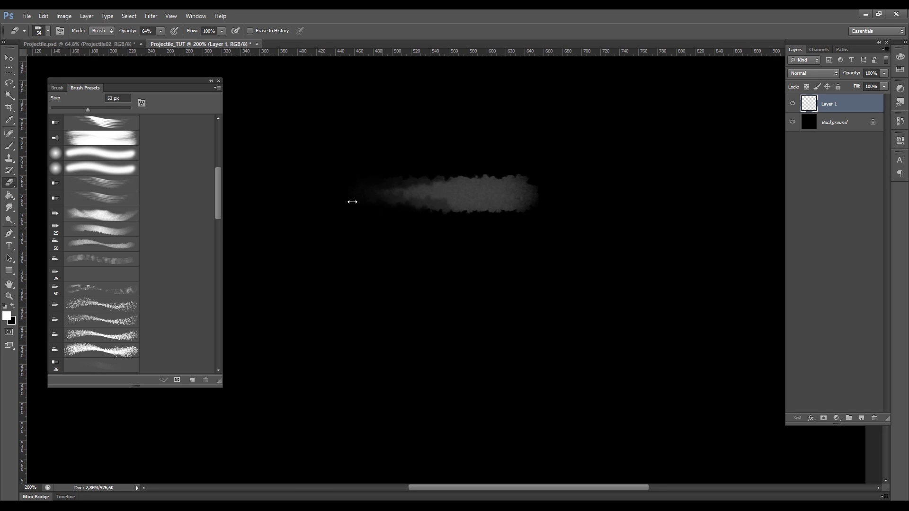
{"action": "left_click", "coordinate": [484, 270], "text": "alt"}
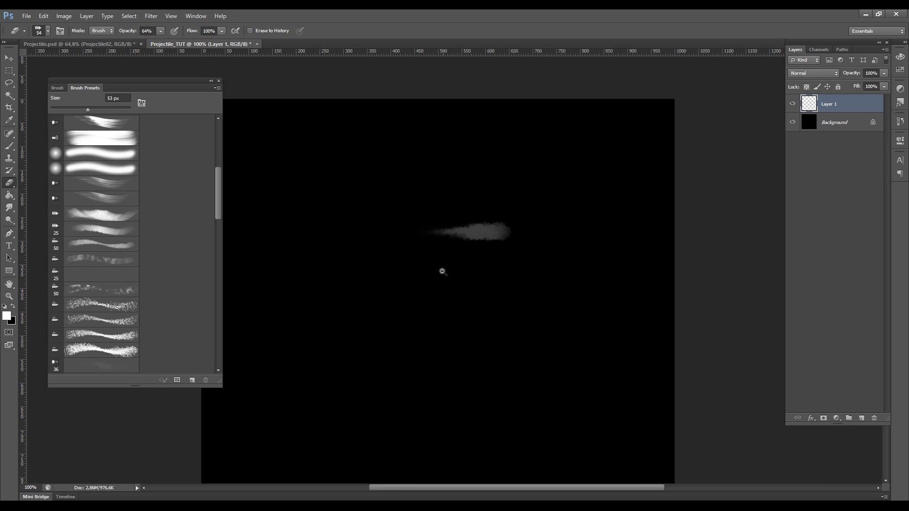
{"action": "left_click", "coordinate": [510, 240], "text": "ctrl"}
{"action": "left_click", "coordinate": [507, 240], "text": "ctrl"}
- Brighten the core and rounded head of the small projectile with repeated white brush strokes
{"action": "key", "text": "b"}
{"action": "right_click_drag", "start_coordinate": [485, 215], "coordinate": [476, 216], "text": "alt"}
{"action": "mouse_move", "coordinate": [483, 213]}
{"action": "left_mouse_down"}
{"action": "mouse_move", "coordinate": [450, 201]}
{"action": "mouse_move", "coordinate": [473, 215]}
{"action": "mouse_move", "coordinate": [420, 215]}
{"action": "mouse_move", "coordinate": [490, 216]}
{"action": "left_mouse_up"}
{"action": "right_click_drag", "start_coordinate": [490, 216], "coordinate": [499, 216], "text": "alt"}
{"action": "left_click_drag", "start_coordinate": [497, 214], "coordinate": [286, 218]}
{"action": "key", "text": "ctrl+1"}
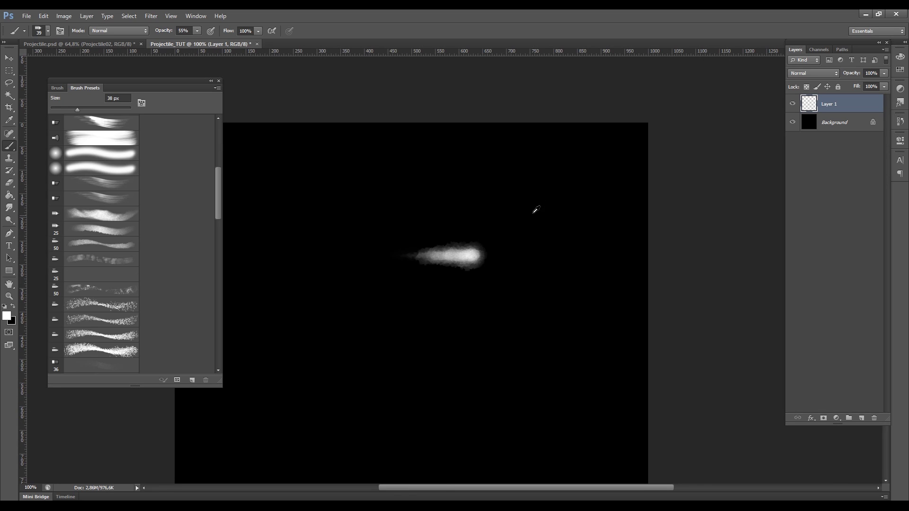
- Add a second empty layer above the small projectile and set the brush size to 24 px
{"action": "left_click", "coordinate": [490, 191], "text": "ctrl+alt"}
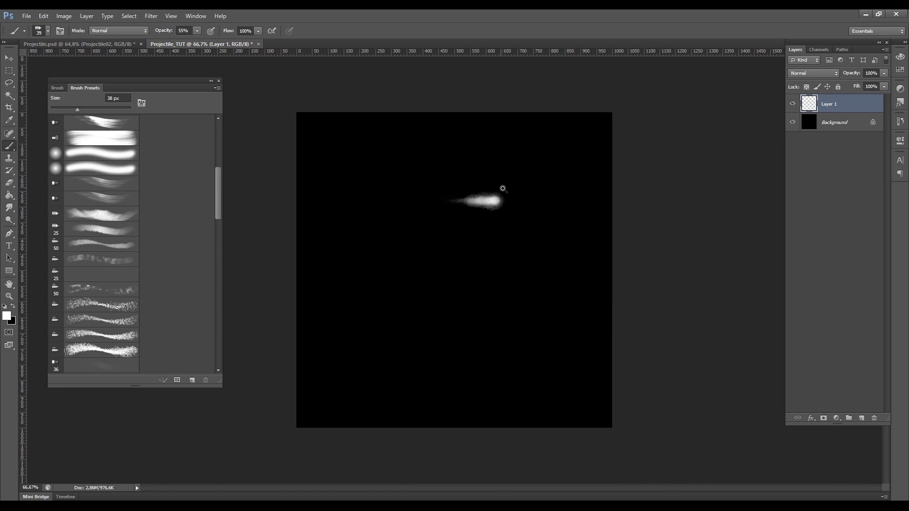
{"action": "left_click", "coordinate": [501, 189], "text": "ctrl"}
{"action": "left_click", "coordinate": [492, 193], "text": "ctrl"}
{"action": "left_click", "coordinate": [483, 207], "text": "ctrl+alt"}
{"action": "left_click_drag", "start_coordinate": [420, 285], "coordinate": [462, 214]}
{"action": "key", "text": "ctrl+shift+n"}
{"action": "key", "text": "Return"}
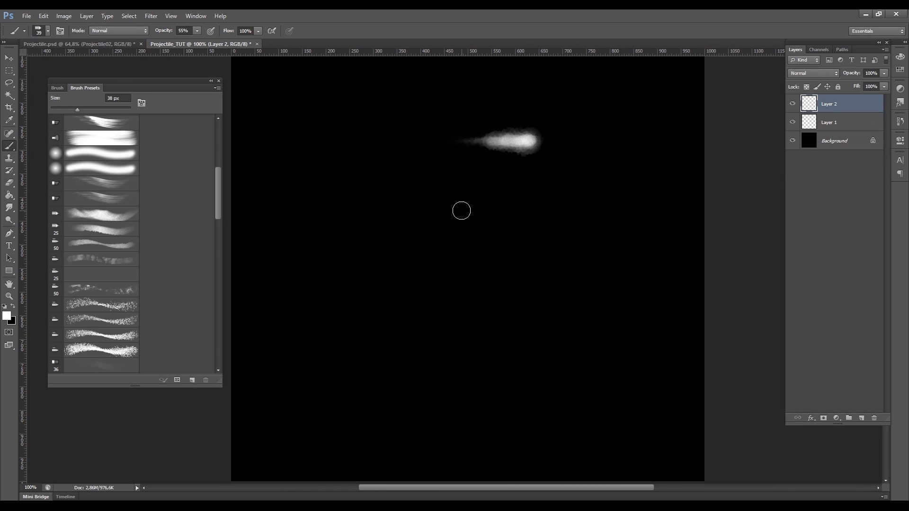
{"action": "left_click_drag", "start_coordinate": [444, 257], "coordinate": [471, 223]}
{"action": "right_click_drag", "start_coordinate": [308, 315], "coordinate": [301, 315], "text": "alt"}
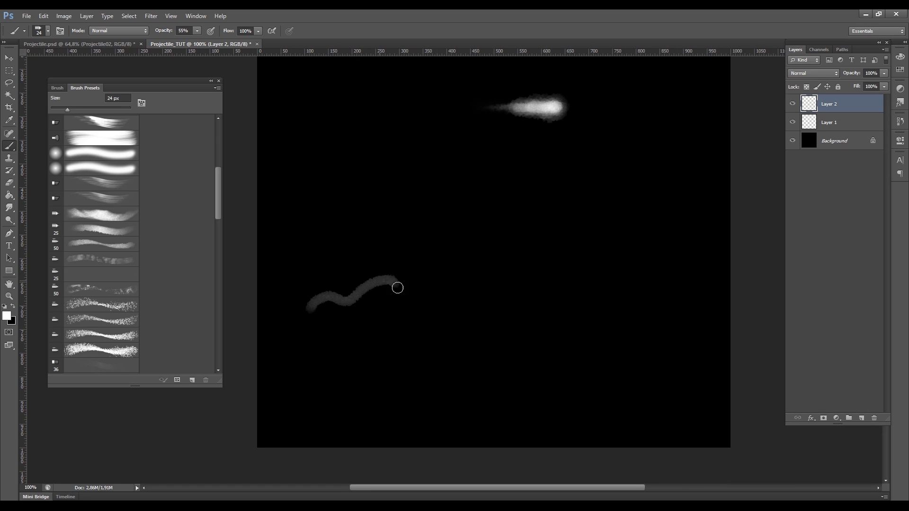
- Paint a wavy horizontal trail ending in a ring below the small projectile, undoing the unsatisfactory strokes
{"action": "left_click_drag", "start_coordinate": [488, 275], "coordinate": [564, 304]}
{"action": "key", "text": "ctrl+z"}
{"action": "left_click_drag", "start_coordinate": [317, 298], "coordinate": [324, 294]}
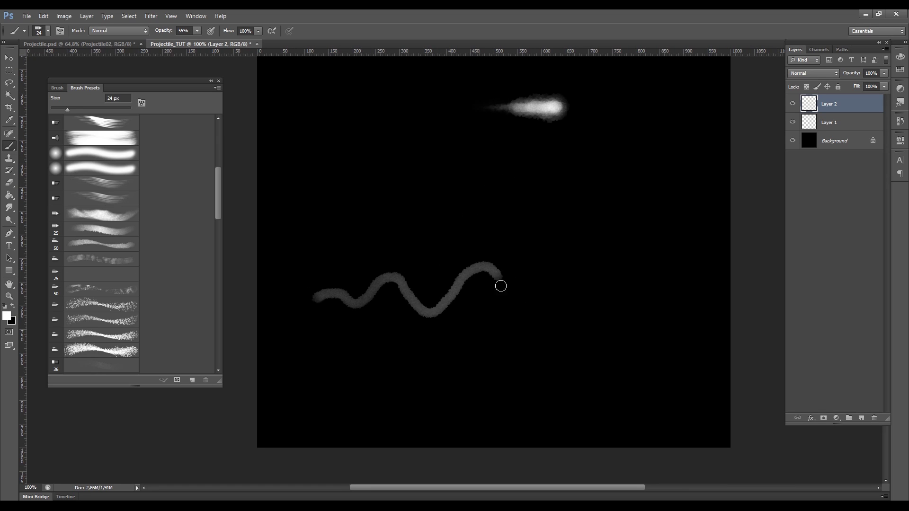
{"action": "key", "text": "ctrl+z"}
{"action": "mouse_move", "coordinate": [501, 286]}
{"action": "left_mouse_down"}
{"action": "mouse_move", "coordinate": [582, 284]}
{"action": "mouse_move", "coordinate": [575, 310]}
{"action": "left_mouse_up"}
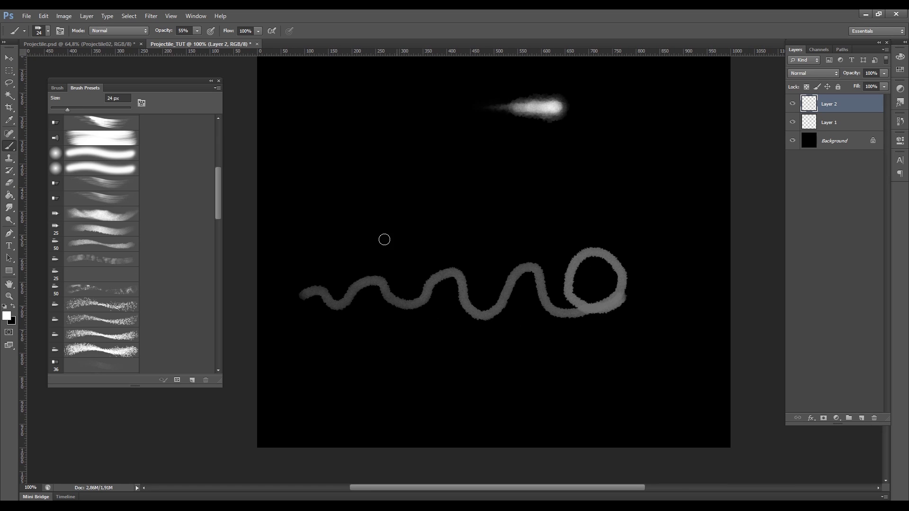
- Slightly adjust the wavy trail with Free Transform and paint a second wave crossing it up to the ring
{"action": "key", "text": "ctrl+t"}
{"action": "left_click_drag", "start_coordinate": [626, 239], "coordinate": [635, 247]}
{"action": "key", "text": "Return"}
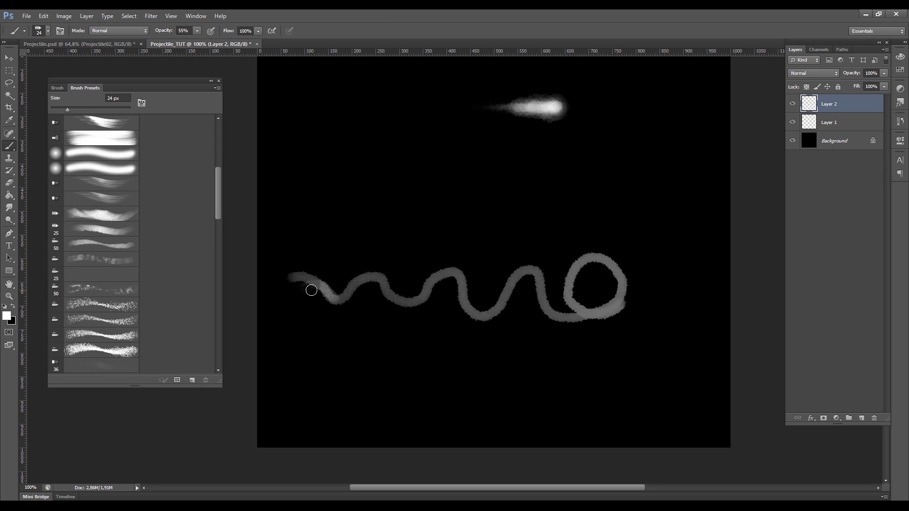
{"action": "left_click_drag", "start_coordinate": [311, 289], "coordinate": [290, 286]}
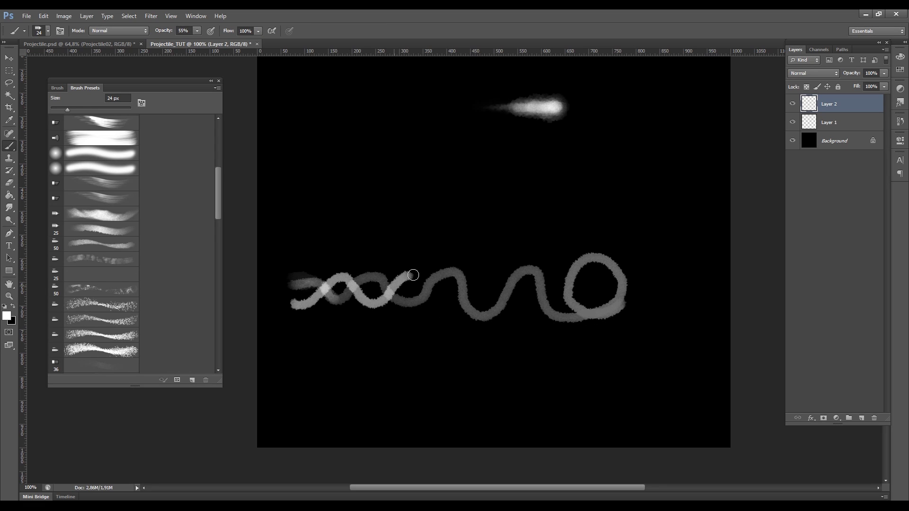
- Distort the crossed waves by their corners so that the trail narrows towards its tail, and apply the transform
{"action": "key", "text": "ctrl+t"}
{"action": "left_click", "coordinate": [49, 16]}
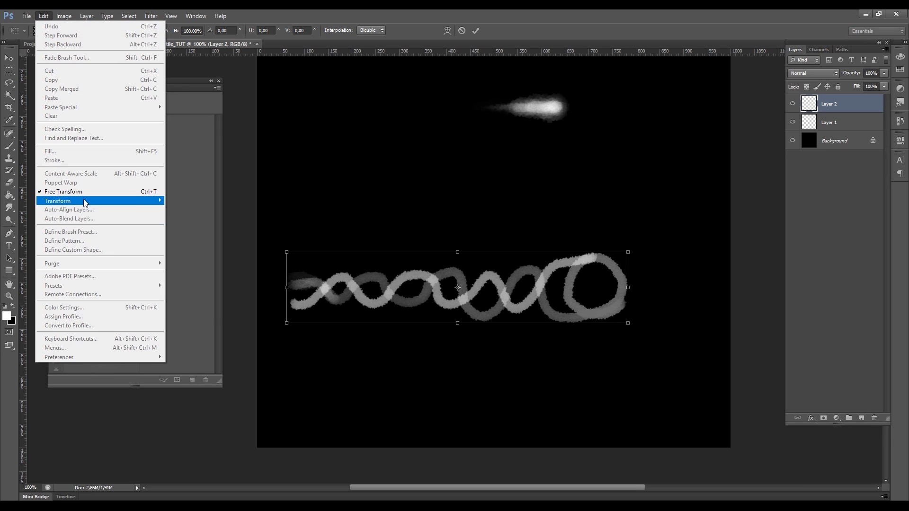
{"action": "mouse_move", "coordinate": [84, 201]}
{"action": "left_click", "coordinate": [236, 244]}
{"action": "mouse_move", "coordinate": [286, 253]}
{"action": "left_mouse_down"}
{"action": "mouse_move", "coordinate": [291, 283]}
{"action": "mouse_move", "coordinate": [286, 263]}
{"action": "left_mouse_up"}
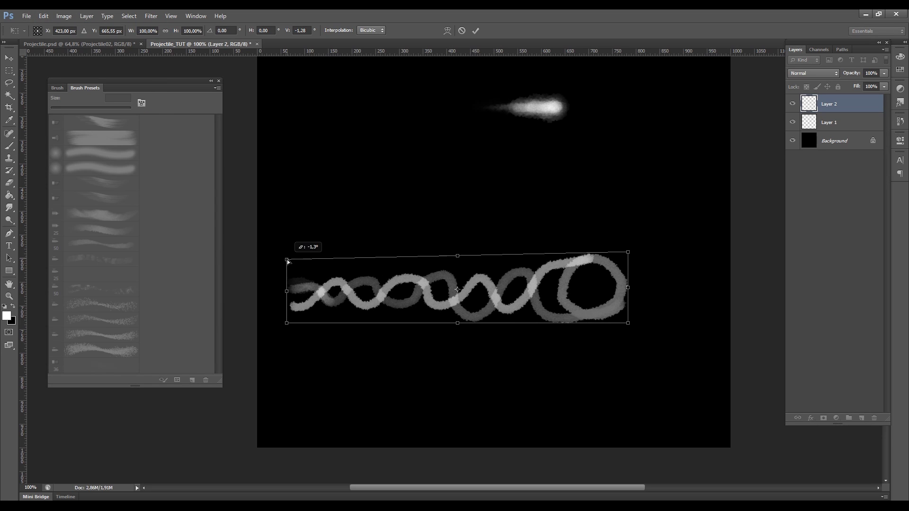
{"action": "left_click_drag", "start_coordinate": [286, 323], "coordinate": [286, 315]}
{"action": "left_click_drag", "start_coordinate": [628, 252], "coordinate": [546, 298]}
{"action": "key", "text": "Return"}
- Fill the projectile's round head with bright strokes and paint a faint glow around the head and trail
{"action": "scroll", "coordinate": [604, 284], "scroll_direction": "up", "scroll_amount": 1, "text": "alt"}
{"action": "key", "text": "b"}
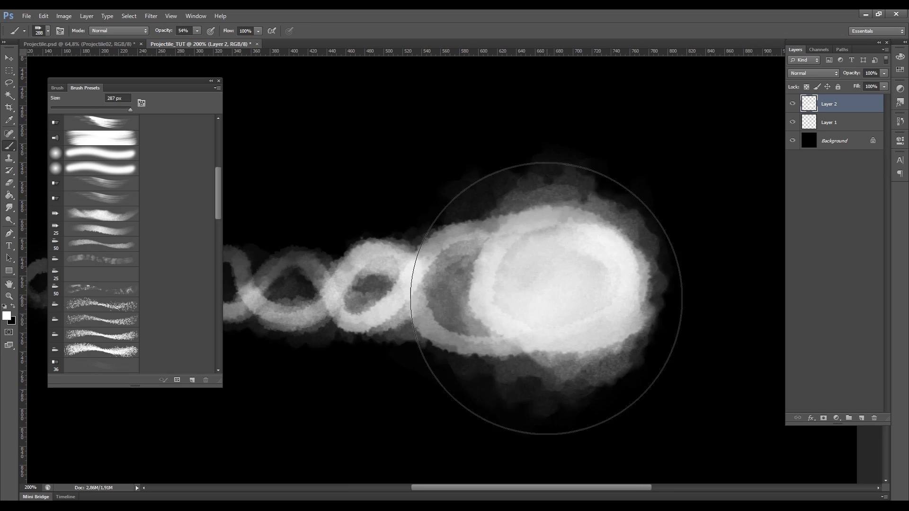
{"action": "scroll", "coordinate": [266, 303], "scroll_direction": "up", "scroll_amount": 2, "text": "alt"}
{"action": "left_click_drag", "start_coordinate": [378, 279], "coordinate": [446, 240]}
{"action": "left_click_drag", "start_coordinate": [407, 261], "coordinate": [439, 275]}
{"action": "left_click_drag", "start_coordinate": [592, 284], "coordinate": [448, 225]}
{"action": "right_click_drag", "start_coordinate": [466, 237], "coordinate": [476, 237], "text": "alt"}
- Refine and brighten the braided strands of the trail with a 12 px brush at 45% opacity
{"action": "mouse_move", "coordinate": [426, 209]}
{"action": "left_mouse_down"}
{"action": "mouse_move", "coordinate": [477, 237]}
{"action": "mouse_move", "coordinate": [525, 180]}
{"action": "left_mouse_up"}
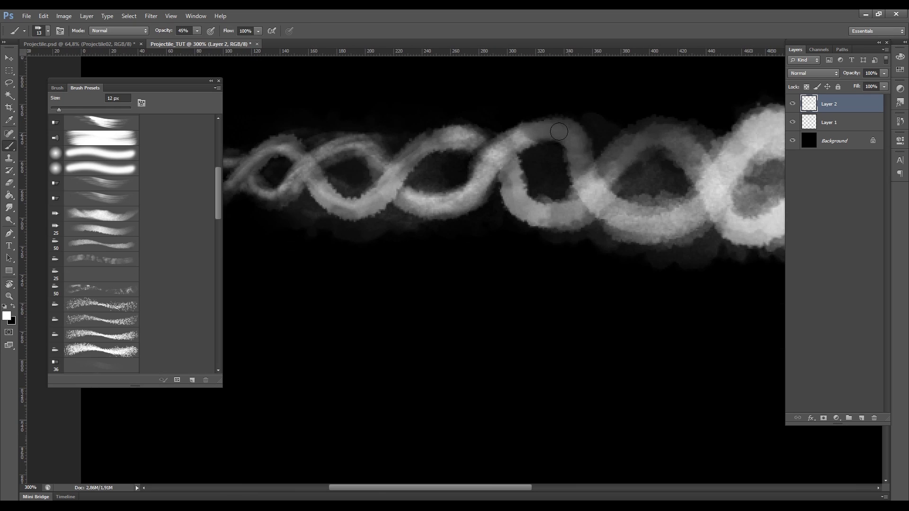
{"action": "left_click_drag", "start_coordinate": [555, 123], "coordinate": [624, 218]}
{"action": "left_click_drag", "start_coordinate": [686, 236], "coordinate": [363, 213]}
{"action": "left_click_drag", "start_coordinate": [516, 198], "coordinate": [651, 270]}
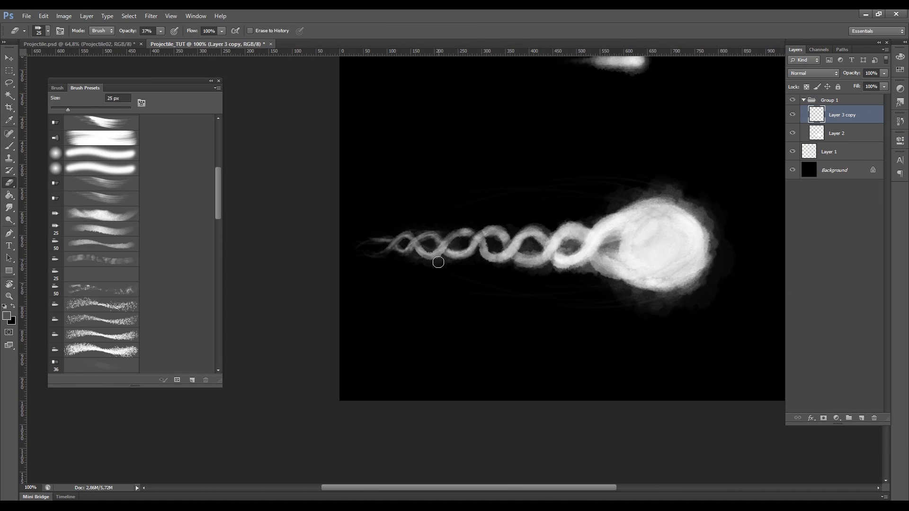
- Paint faint curved streaks around the large projectile on Layer 3 and move the streak layer below Layer 2
{"action": "key", "text": "b"}
{"action": "left_click_drag", "start_coordinate": [445, 222], "coordinate": [624, 195]}
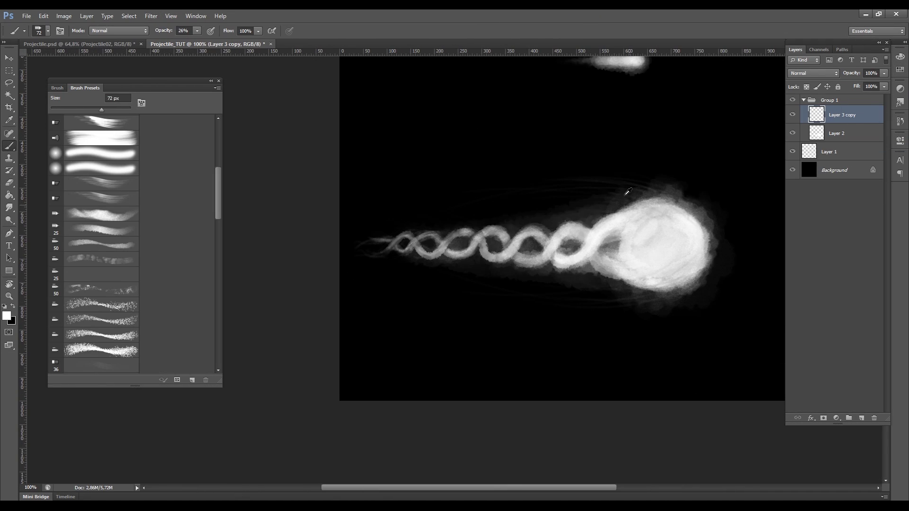
{"action": "key", "text": "ctrl+bracketleft"}
{"action": "scroll", "coordinate": [550, 210], "scroll_direction": "up", "scroll_amount": 2, "text": "alt"}
- Clean up the edges of the braided trail on Layer 2 with a 17 px Eraser at 37% opacity
{"action": "left_click", "coordinate": [842, 114]}
{"action": "key", "text": "e"}
{"action": "left_click_drag", "start_coordinate": [428, 357], "coordinate": [371, 256]}
{"action": "key", "text": "b"}
{"action": "key", "text": "e"}
{"action": "scroll", "coordinate": [361, 290], "scroll_direction": "down", "scroll_amount": 1, "text": "alt"}
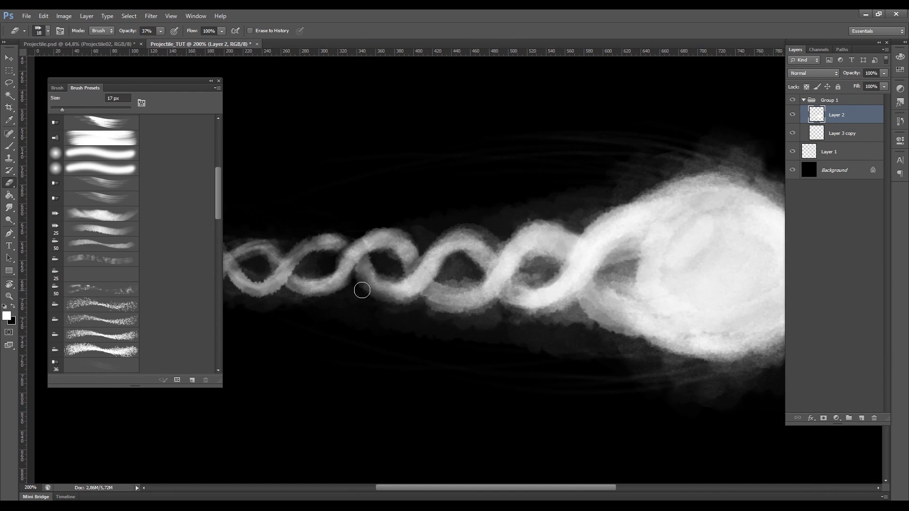
{"action": "key", "text": "b"}
- Save the document as Projectile_TUT.psd
{"action": "scroll", "coordinate": [542, 292], "scroll_direction": "down", "scroll_amount": 2, "text": "alt"}
{"action": "key", "text": "ctrl+s"}
{"action": "key", "text": "Return"}
- Crop the canvas closely around the large braided projectile, leaving out the small one, without deleting cropped pixels
{"action": "key", "text": "c"}
{"action": "left_click_drag", "start_coordinate": [458, 113], "coordinate": [459, 193]}
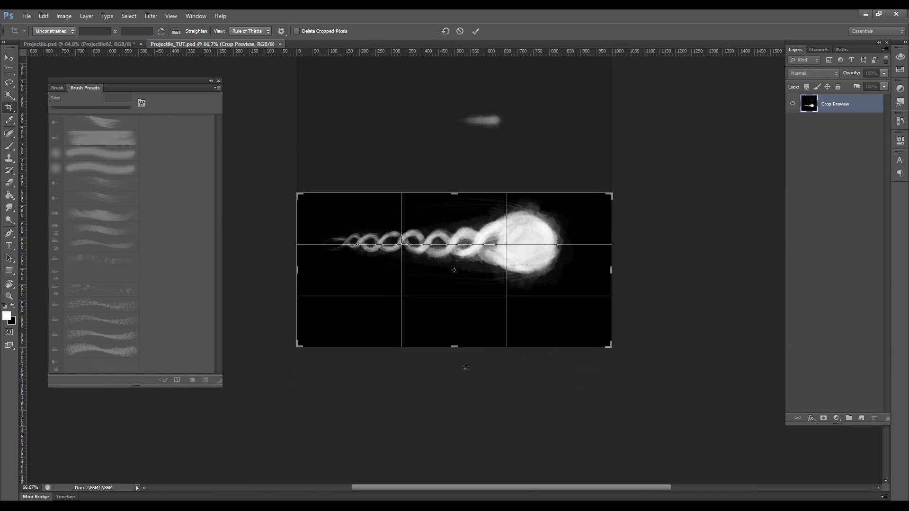
{"action": "left_click_drag", "start_coordinate": [463, 347], "coordinate": [465, 322]}
{"action": "left_click_drag", "start_coordinate": [612, 271], "coordinate": [594, 271]}
{"action": "key", "text": "Return"}
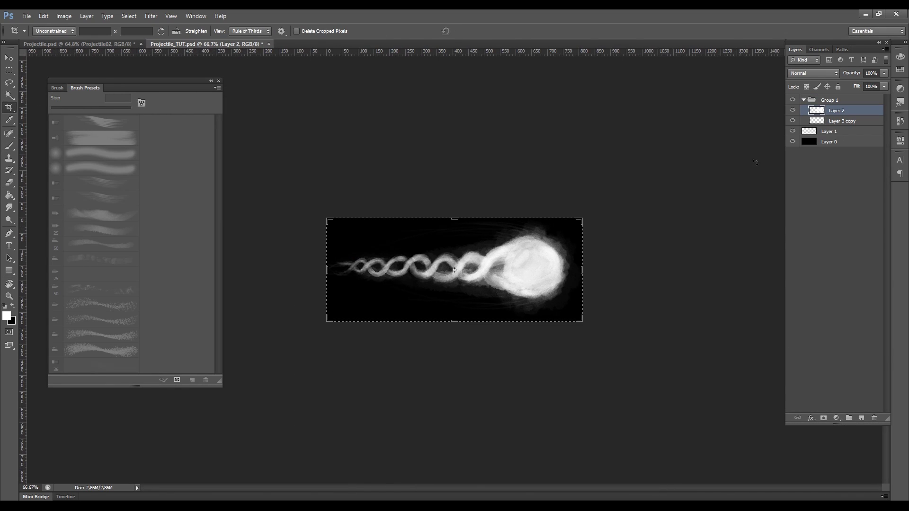
- Hide the black Layer 0 and save a PNG copy named Projectile_TUT in the Projectile folder
{"action": "left_click", "coordinate": [793, 142]}
{"action": "key", "text": "ctrl+shift+s"}
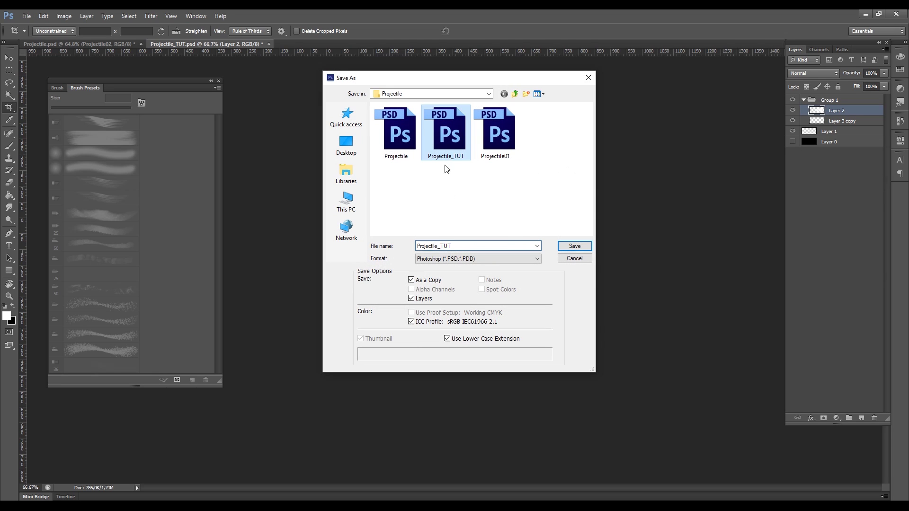
{"action": "left_click", "coordinate": [519, 258]}
{"action": "left_click", "coordinate": [492, 360]}
{"action": "left_click", "coordinate": [574, 246]}
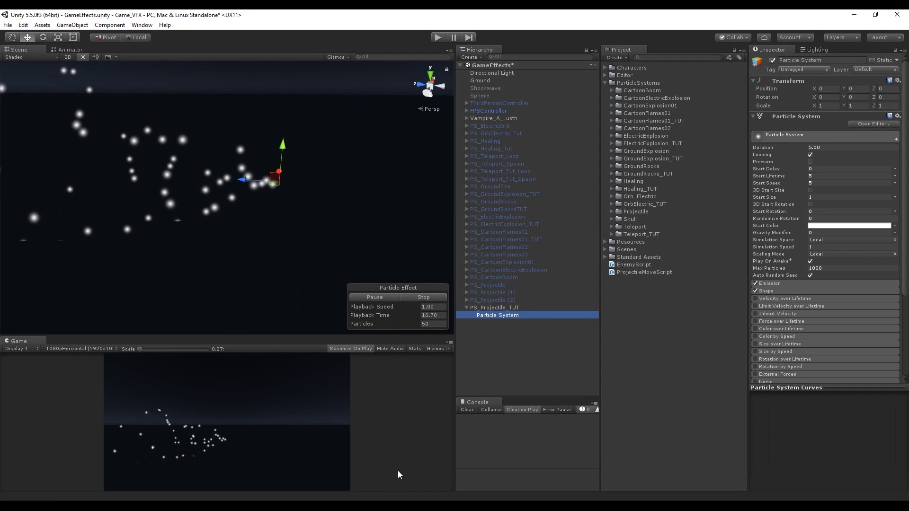
- Switch to Unity and create a folder named Projectile_TUT inside the ParticleSystems folder
{"action": "right_click", "coordinate": [626, 84]}
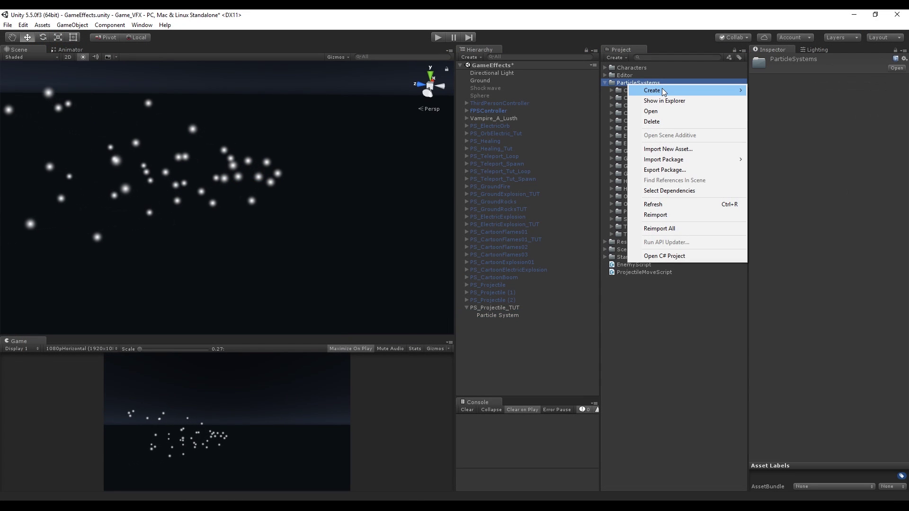
{"action": "mouse_move", "coordinate": [636, 90]}
{"action": "left_click", "coordinate": [777, 91]}
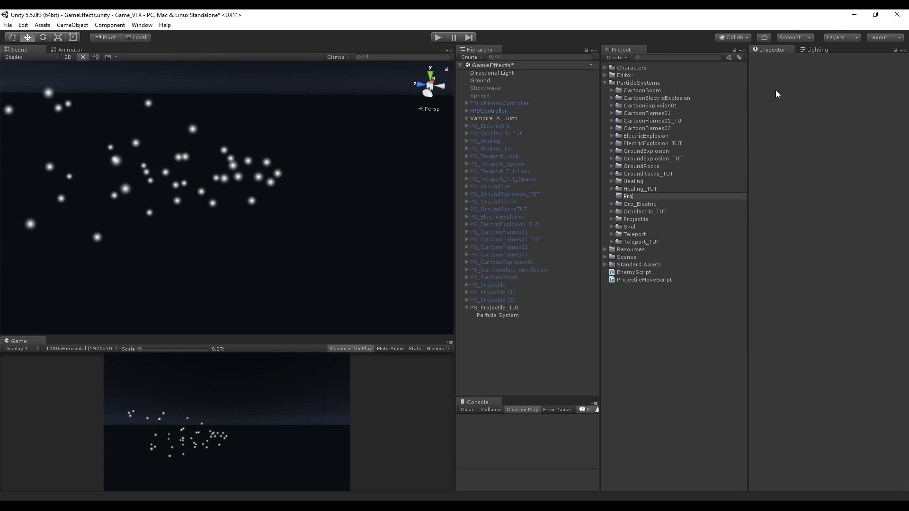
{"action": "type", "text": "Projectile_TUT"}
{"action": "key", "text": "Return"}
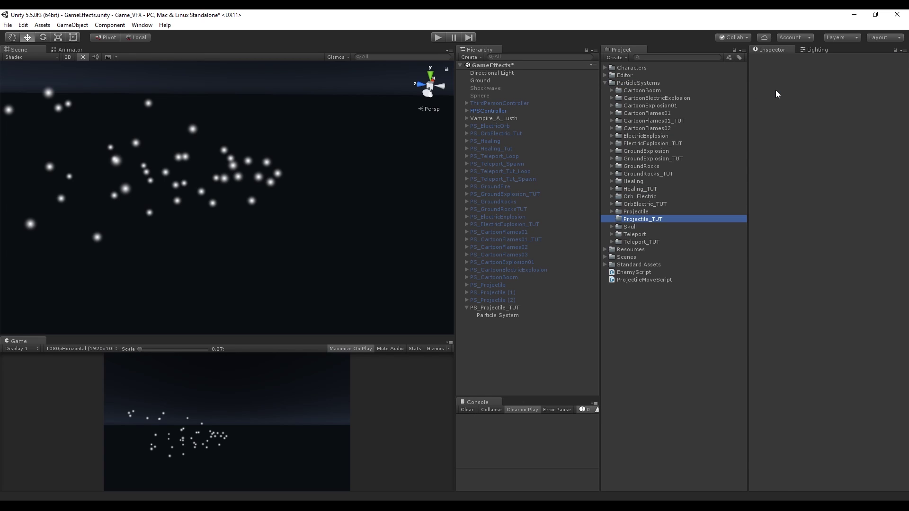
- Import the Projectile_TUT PNG from File Explorer into Unity's Projectile_TUT folder, show the Explorer files as details and minimize Explorer
{"action": "key", "text": "alt+Tab"}
{"action": "left_click_drag", "start_coordinate": [371, 202], "coordinate": [655, 222]}
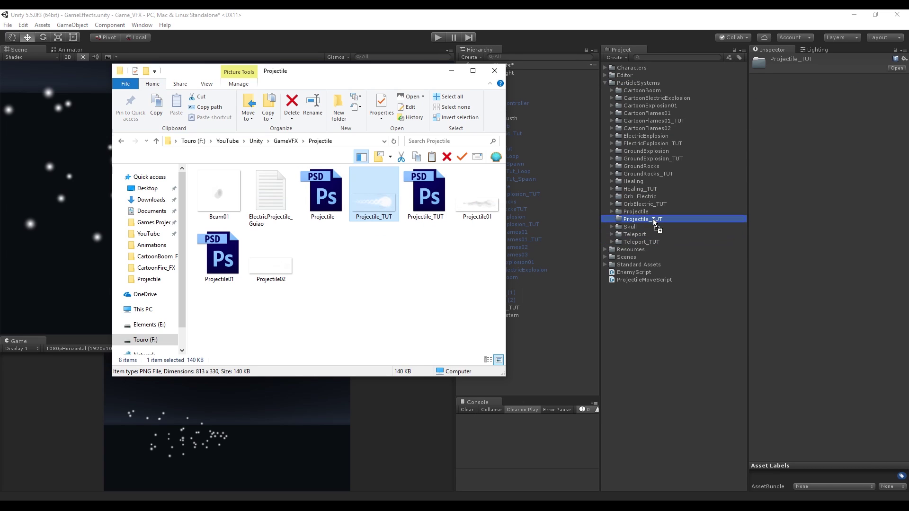
{"action": "left_click", "coordinate": [203, 84]}
{"action": "left_click", "coordinate": [269, 117]}
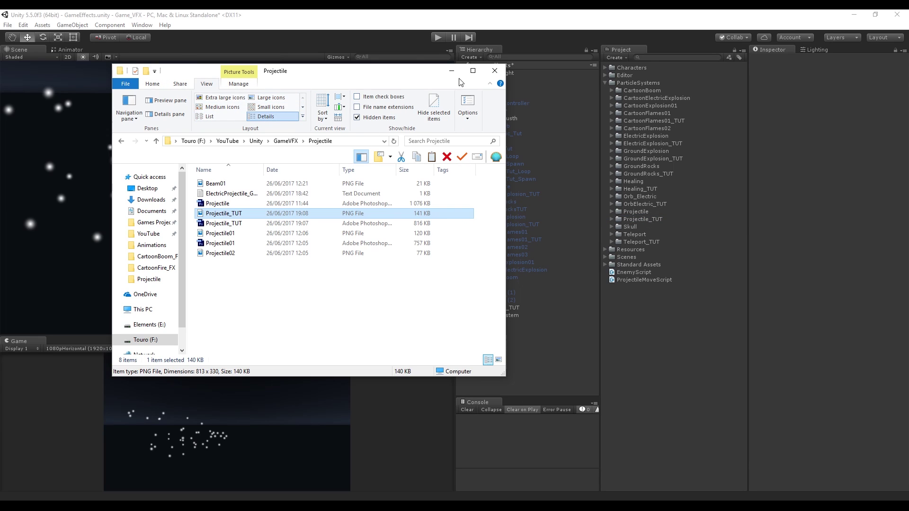
{"action": "left_click", "coordinate": [453, 71]}
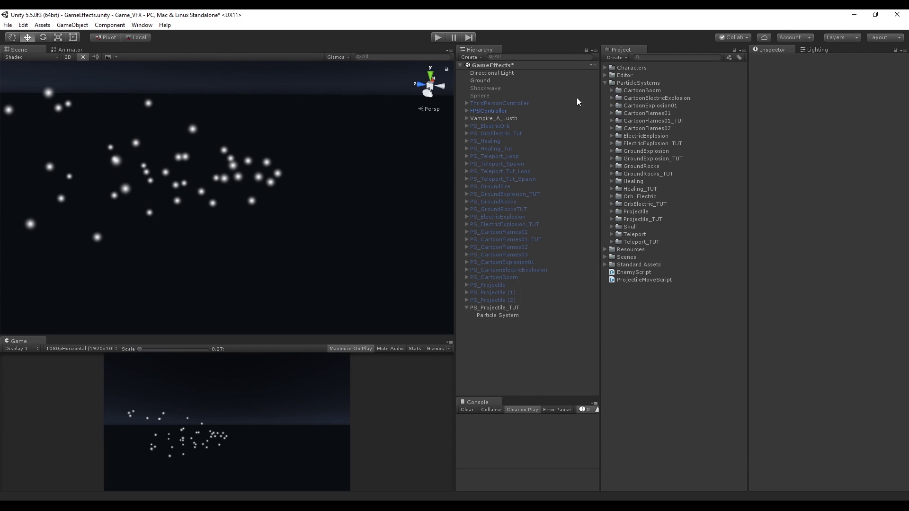
- Create a material named Projectile_TUT inside the Projectile_TUT folder
{"action": "right_click", "coordinate": [644, 219]}
{"action": "mouse_move", "coordinate": [713, 226]}
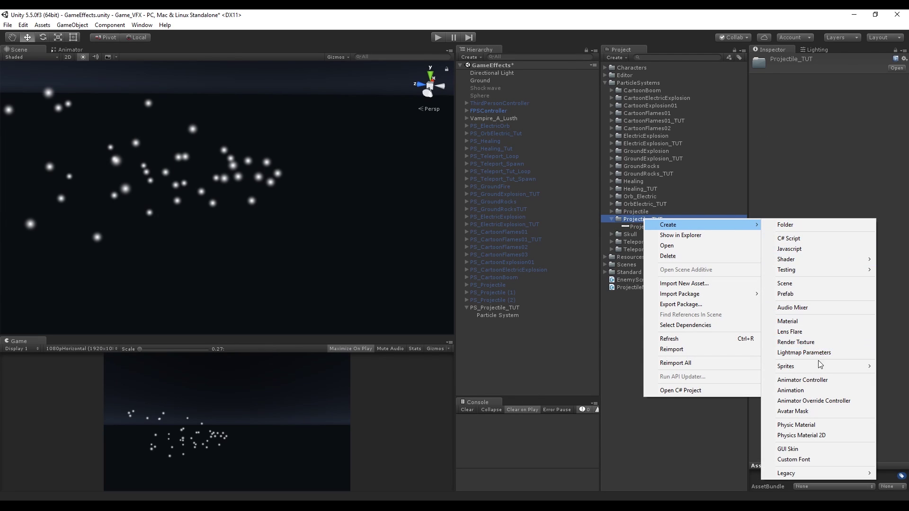
{"action": "left_click", "coordinate": [799, 322]}
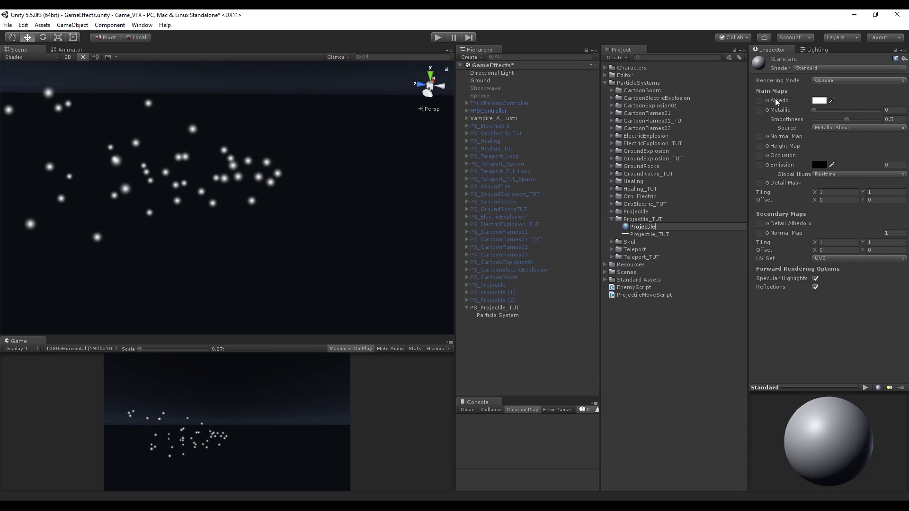
{"action": "type", "text": "Projectile_TUT"}
{"action": "key", "text": "Return"}
- Give the Projectile_TUT material the Particles/Additive shader and assign the Projectile_TUT image as its particle texture
{"action": "left_click", "coordinate": [827, 70]}
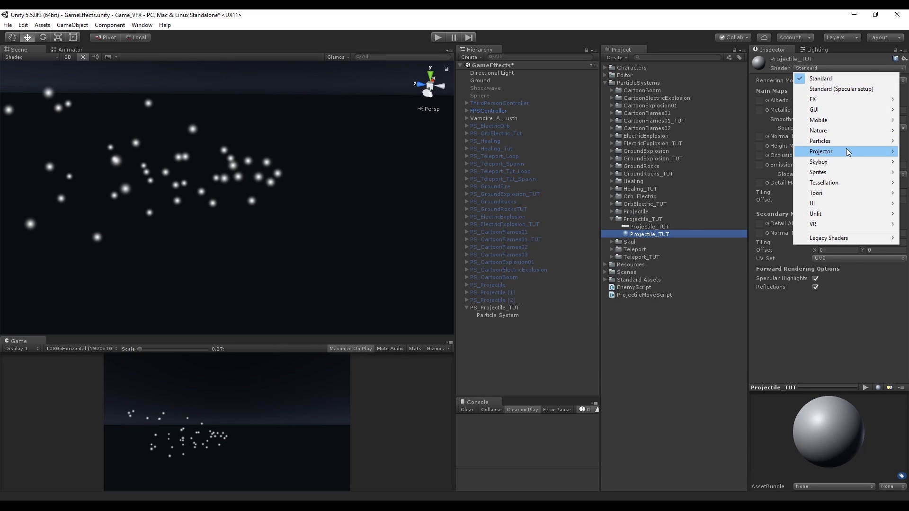
{"action": "mouse_move", "coordinate": [843, 142]}
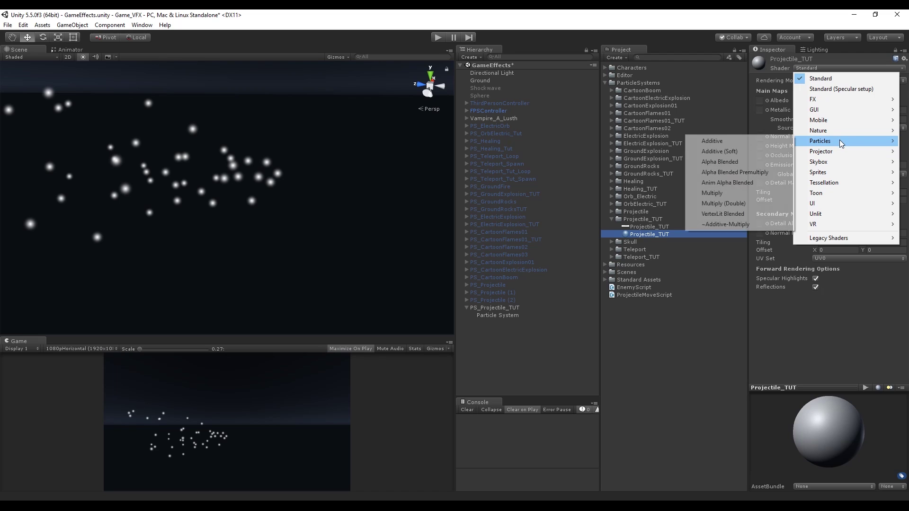
{"action": "left_click", "coordinate": [733, 141]}
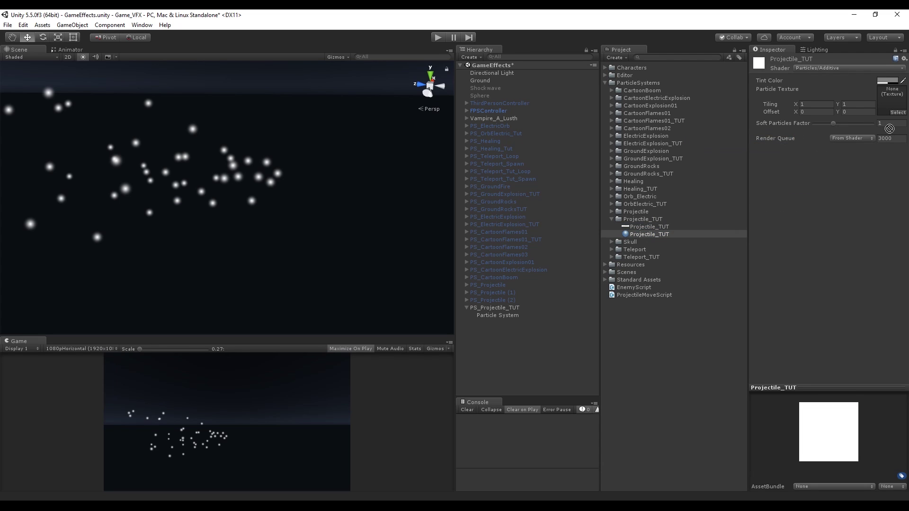
{"action": "left_click_drag", "start_coordinate": [898, 97], "coordinate": [898, 98]}
- Apply the Projectile_TUT material to the Particle System under PS_Projectile_TUT and disable its Shape module
{"action": "left_click", "coordinate": [502, 315]}
{"action": "left_click_drag", "start_coordinate": [646, 232], "coordinate": [509, 316]}
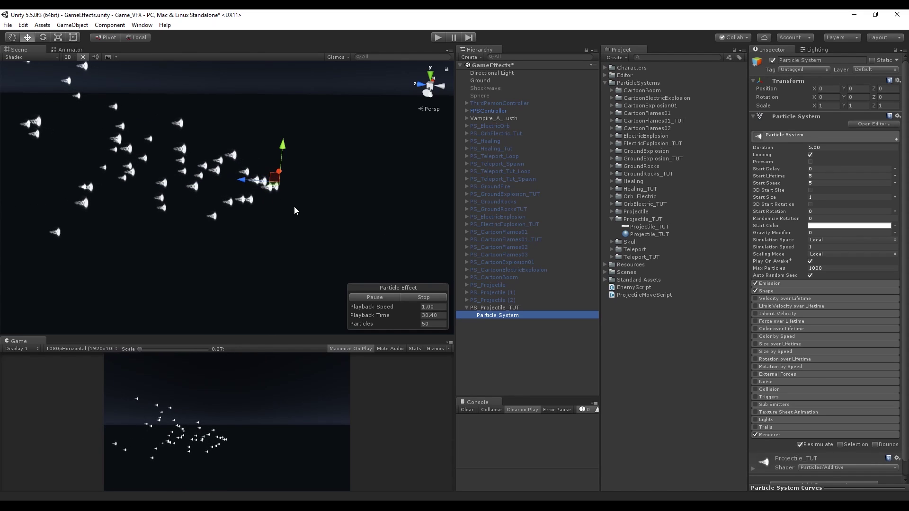
{"action": "left_click", "coordinate": [756, 290]}
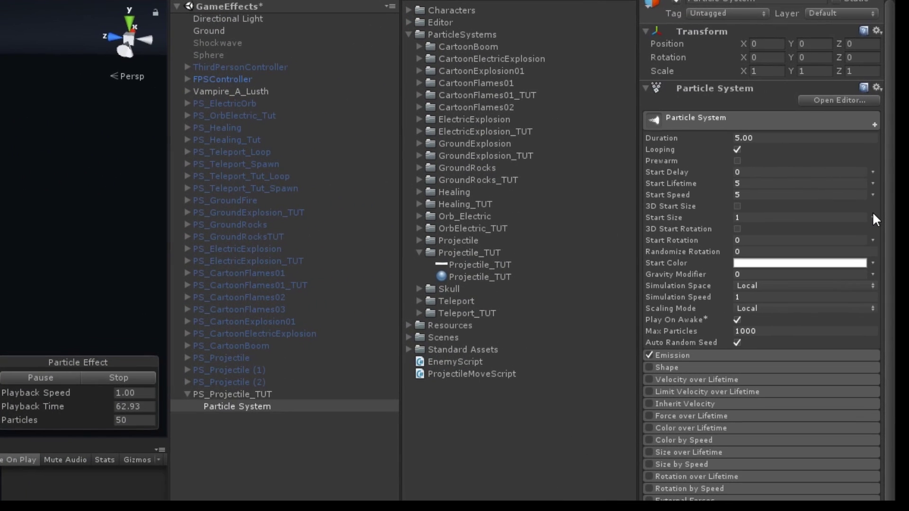
- Set the start size to Random Between Two Constants with 3D Start Size enabled, using 10 for both X, Y and Z values
{"action": "left_click", "coordinate": [895, 197]}
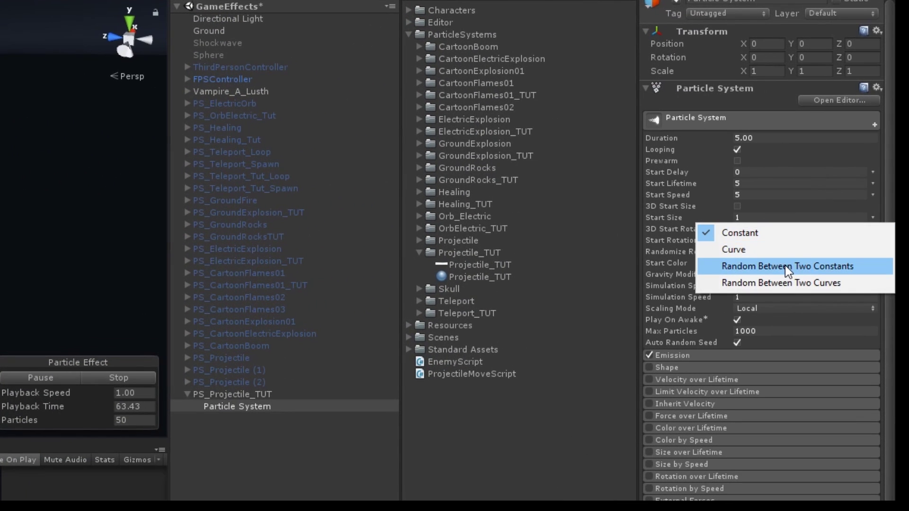
{"action": "left_click", "coordinate": [785, 266]}
{"action": "left_click", "coordinate": [737, 205]}
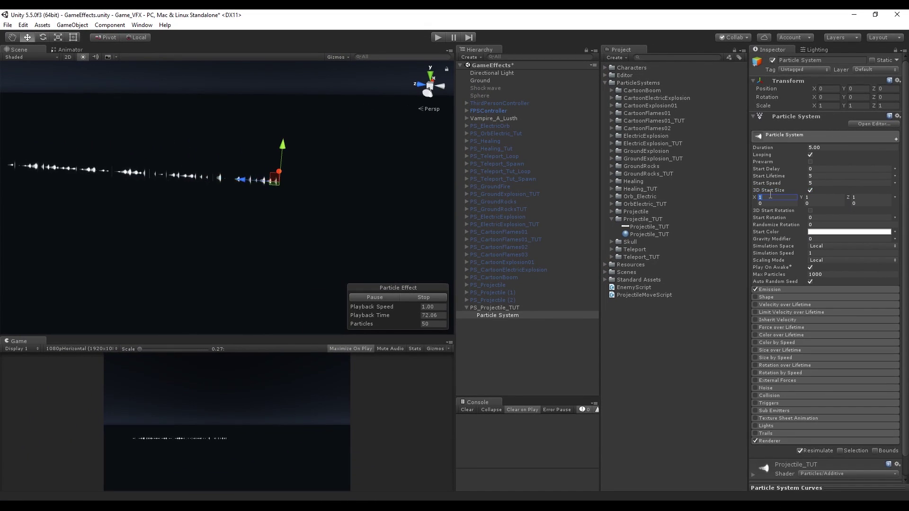
{"action": "type", "text": "10"}
{"action": "key", "text": "Tab"}
{"action": "type", "text": "10"}
{"action": "key", "text": "Tab"}
{"action": "type", "text": "10"}
{"action": "key", "text": "Tab"}
{"action": "type", "text": "10"}
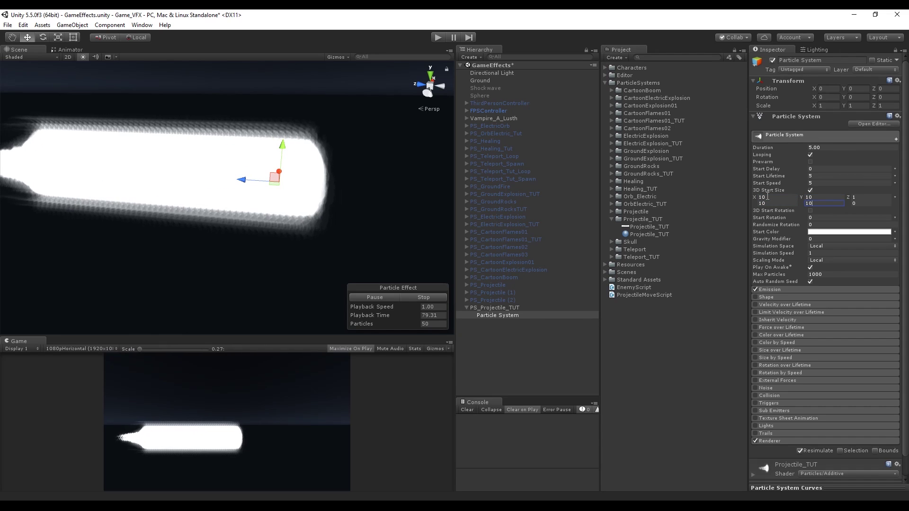
{"action": "key", "text": "Tab"}
{"action": "type", "text": "10"}
{"action": "key", "text": "Tab"}
{"action": "type", "text": "10"}
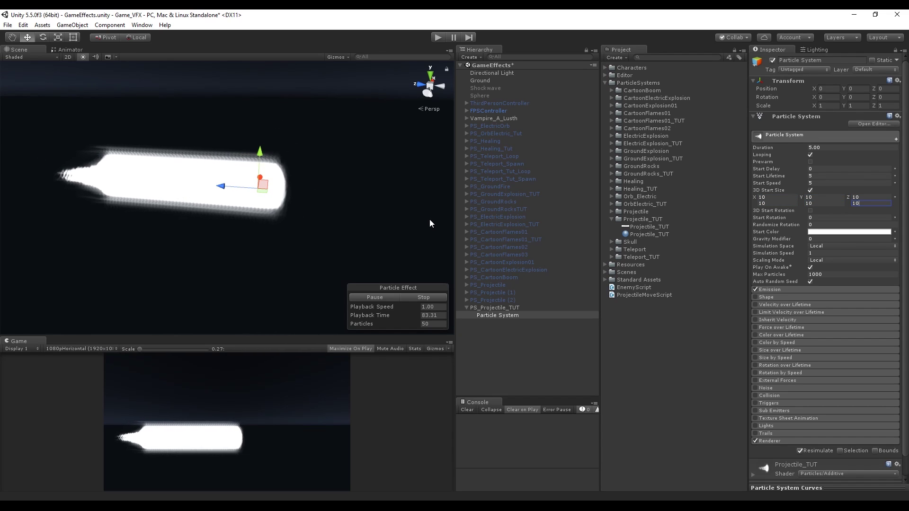
- Set the Emission module's Rate over Time to 1
{"action": "left_click", "coordinate": [838, 289]}
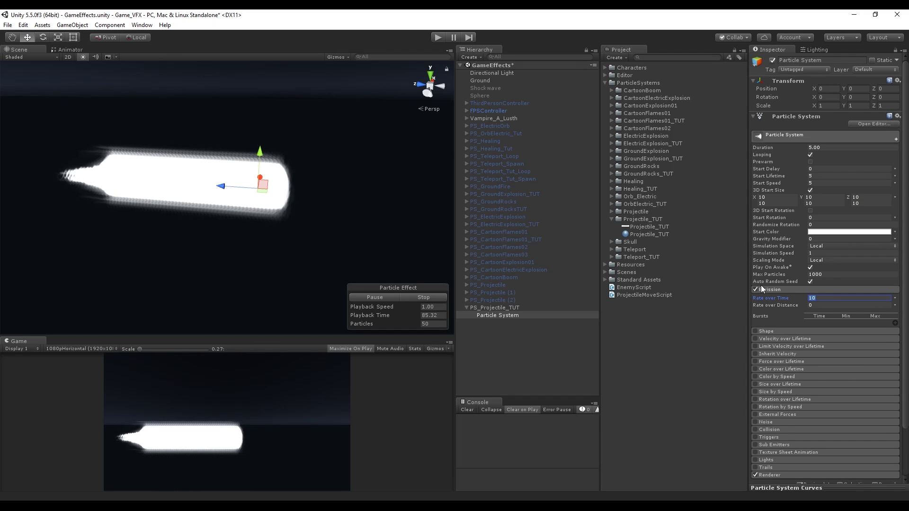
{"action": "type", "text": "1"}
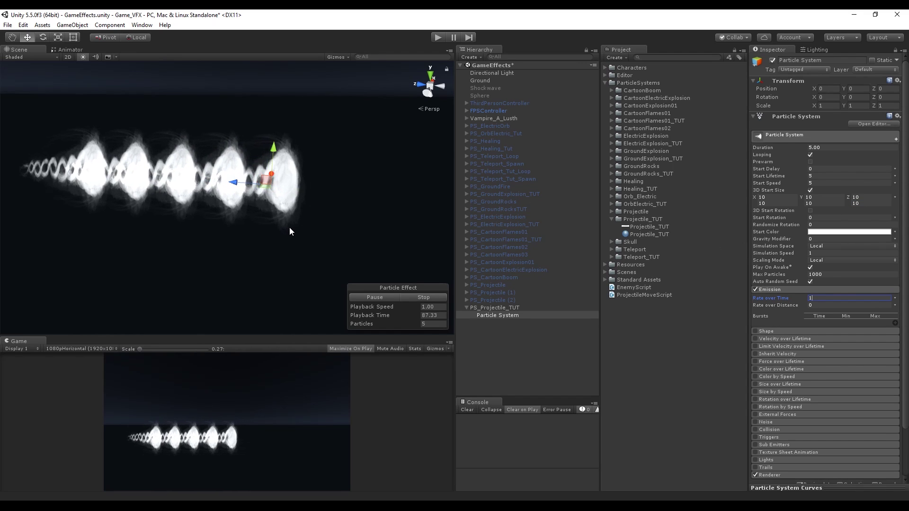
{"action": "scroll", "coordinate": [291, 227], "scroll_direction": "up", "scroll_amount": 4}
{"action": "right_click_drag", "start_coordinate": [307, 214], "coordinate": [341, 197]}
{"action": "key", "text": "a"}
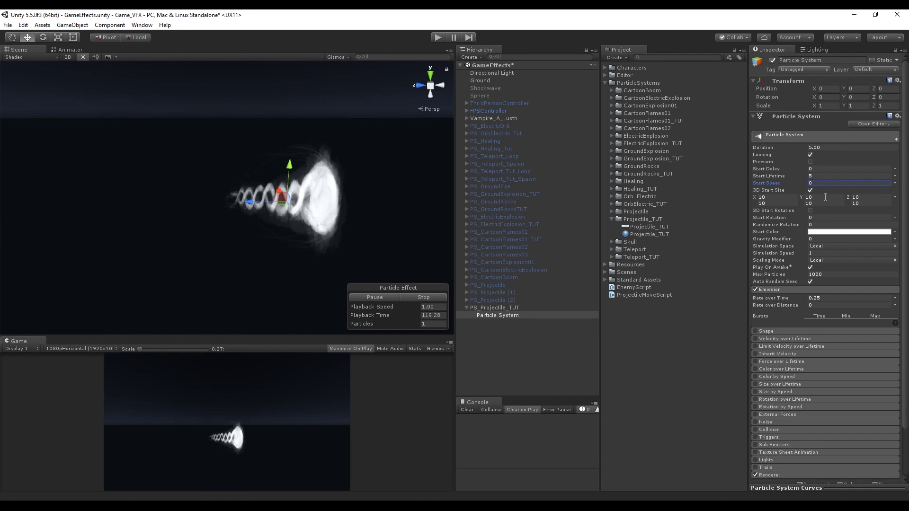
- Try a smaller first Y start size of 7.84 and undo the change
{"action": "left_click_drag", "start_coordinate": [806, 197], "coordinate": [767, 197]}
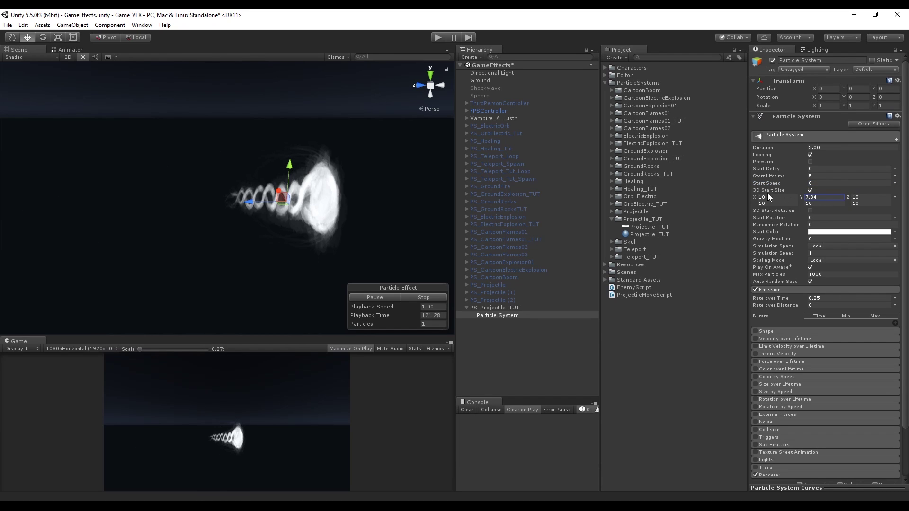
{"action": "key", "text": "ctrl+z"}
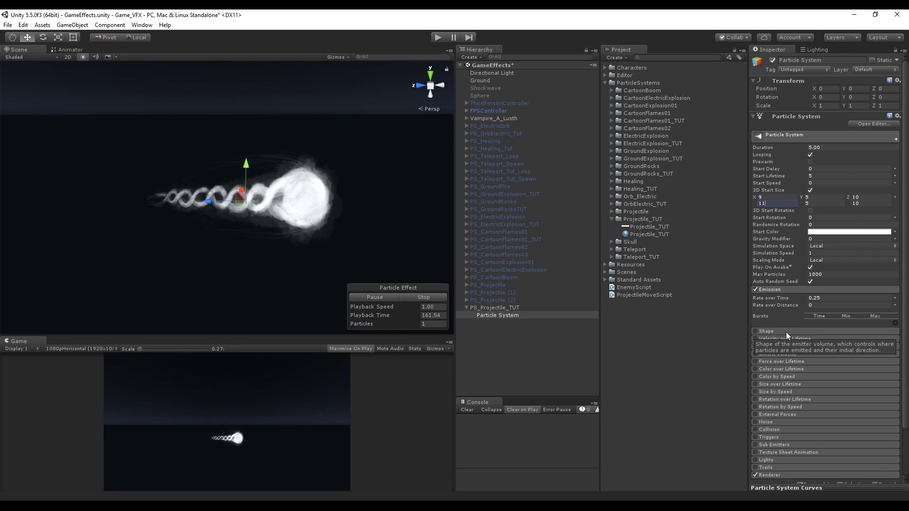
- Enable Rotation over Lifetime with Separate Axes, setting the Z angular velocity to 0 and X to 120
{"action": "scroll", "coordinate": [785, 331], "scroll_direction": "down", "scroll_amount": 3}
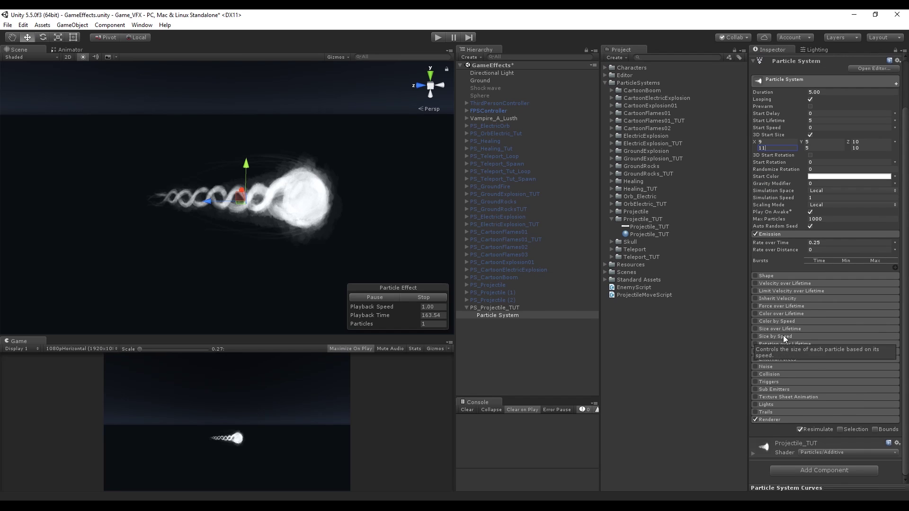
{"action": "left_click", "coordinate": [755, 344]}
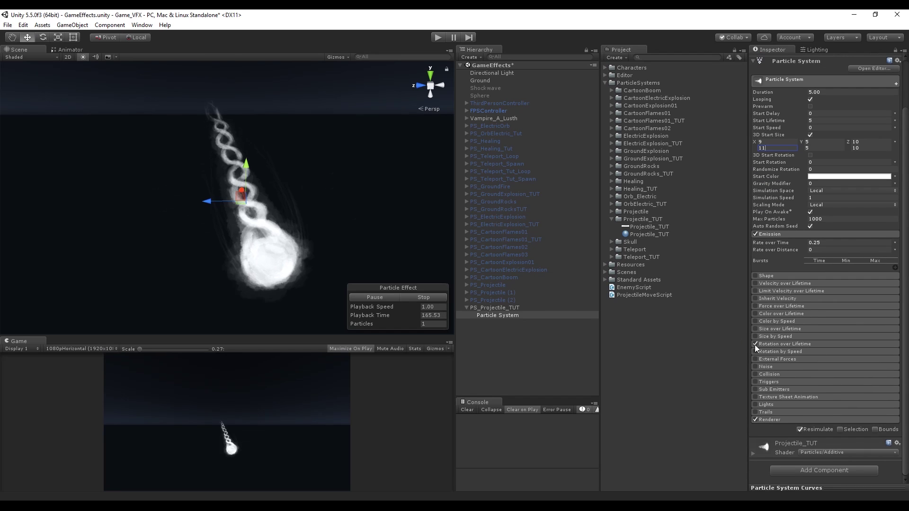
{"action": "left_click", "coordinate": [776, 344]}
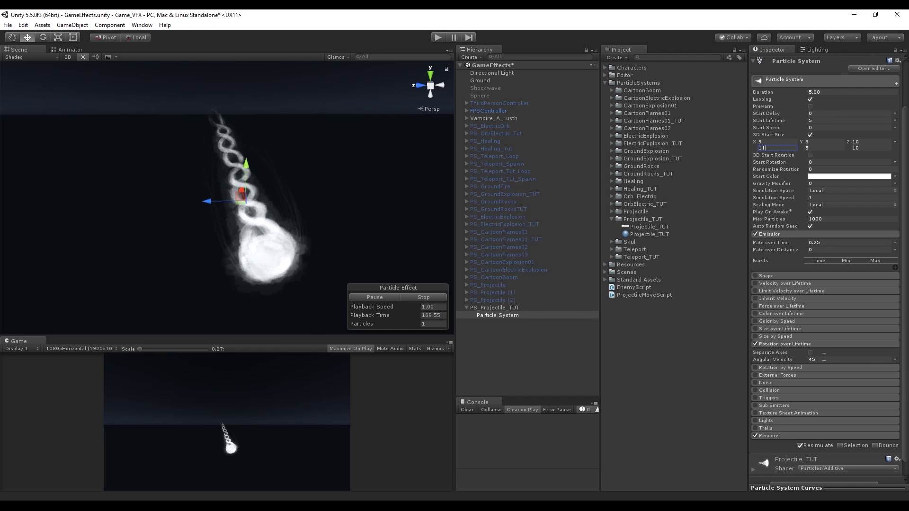
{"action": "left_click", "coordinate": [810, 353]}
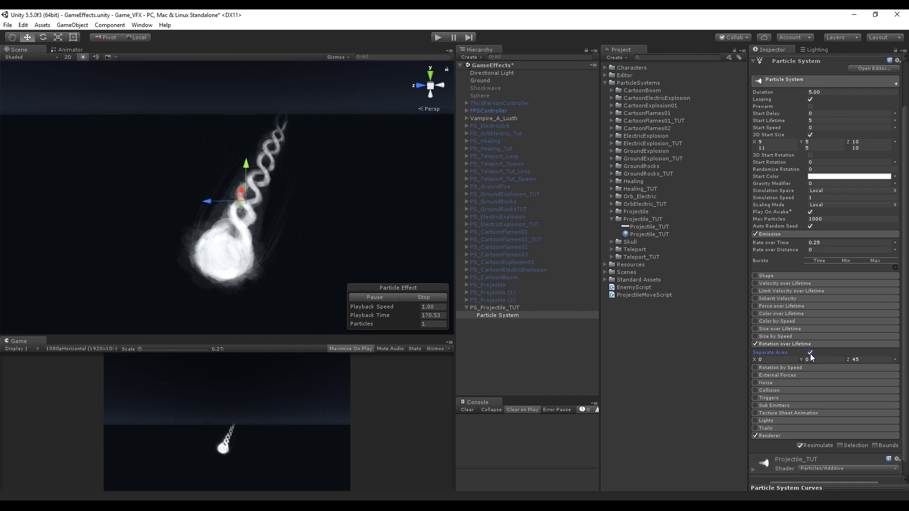
{"action": "double_click", "coordinate": [866, 360]}
{"action": "type", "text": "0"}
{"action": "double_click", "coordinate": [764, 360]}
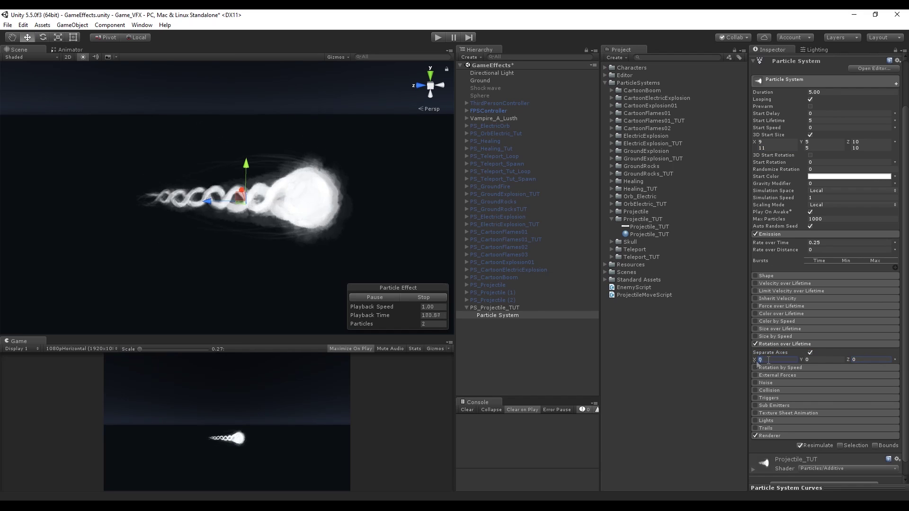
{"action": "type", "text": "120"}
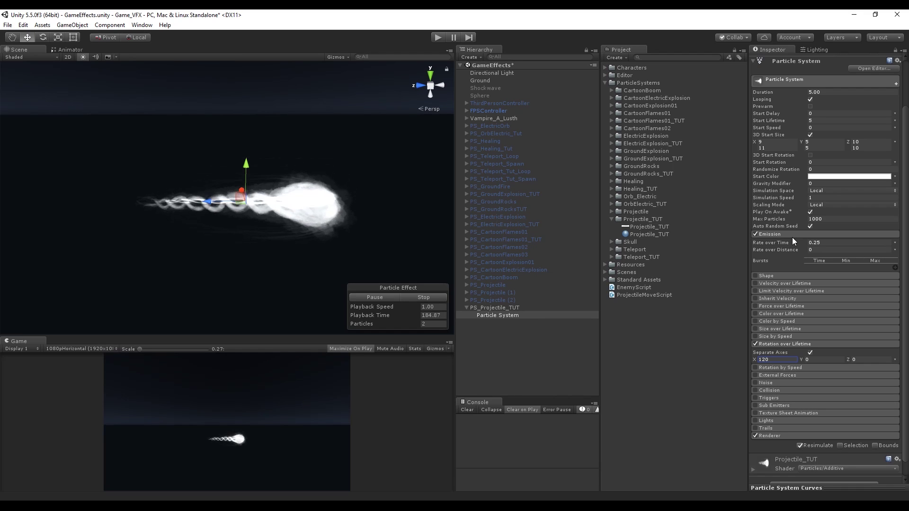
- Try an emission Rate over Time of 8, and settle on 4
{"action": "double_click", "coordinate": [828, 243]}
{"action": "type", "text": "8"}
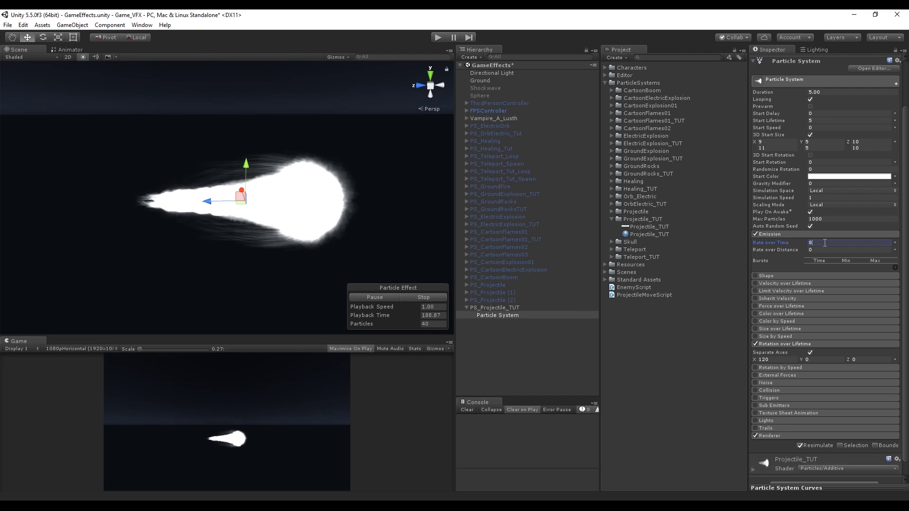
{"action": "type", "text": "4"}
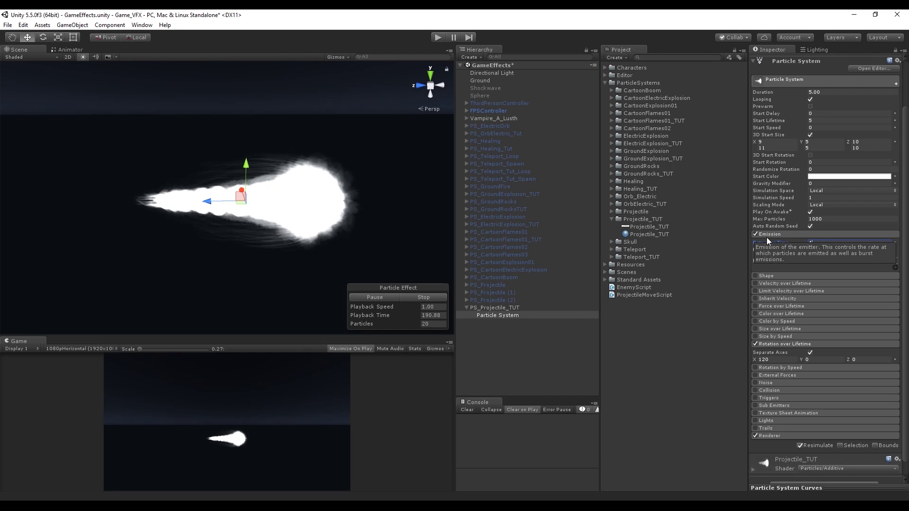
- Lower the alpha of the particles' Start Color so the overlapping projectile sprites look less bright
{"action": "right_click_drag", "start_coordinate": [300, 168], "coordinate": [266, 160]}
{"action": "key", "text": "d"}
{"action": "key", "text": "q"}
{"action": "left_click", "coordinate": [847, 176]}
{"action": "left_click_drag", "start_coordinate": [449, 213], "coordinate": [379, 222]}
{"action": "left_click_drag", "start_coordinate": [370, 180], "coordinate": [255, 167], "text": "alt"}
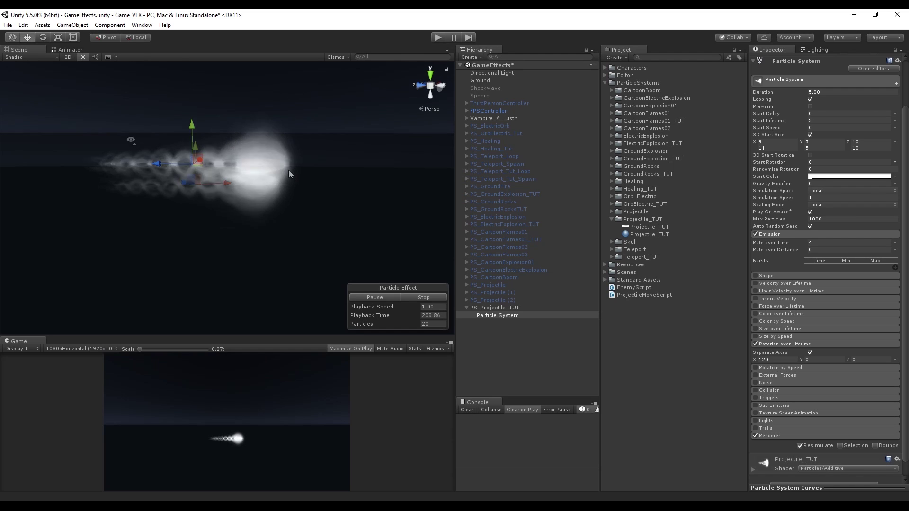
- In the Renderer module, set Max Particle Size to 3 and Billboard Alignment to Local
{"action": "scroll", "coordinate": [800, 357], "scroll_direction": "down", "scroll_amount": 1}
{"action": "left_click", "coordinate": [797, 421]}
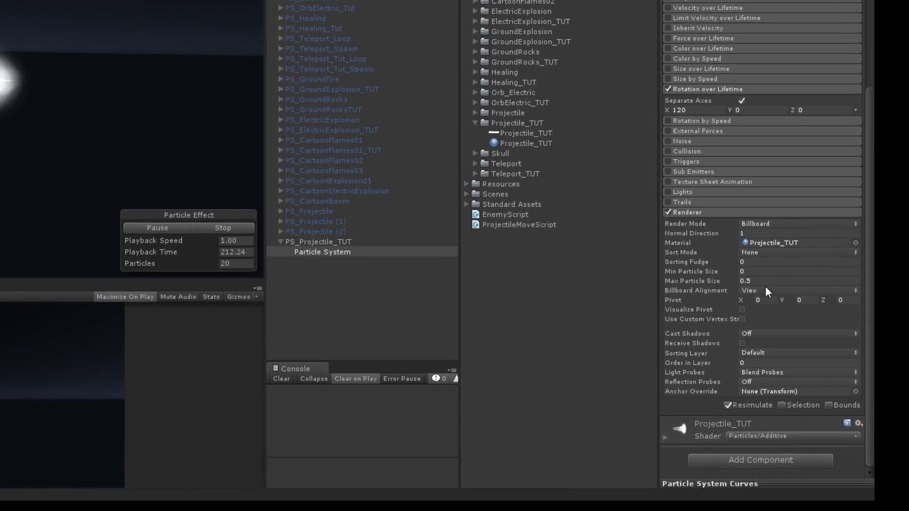
{"action": "left_click", "coordinate": [765, 283]}
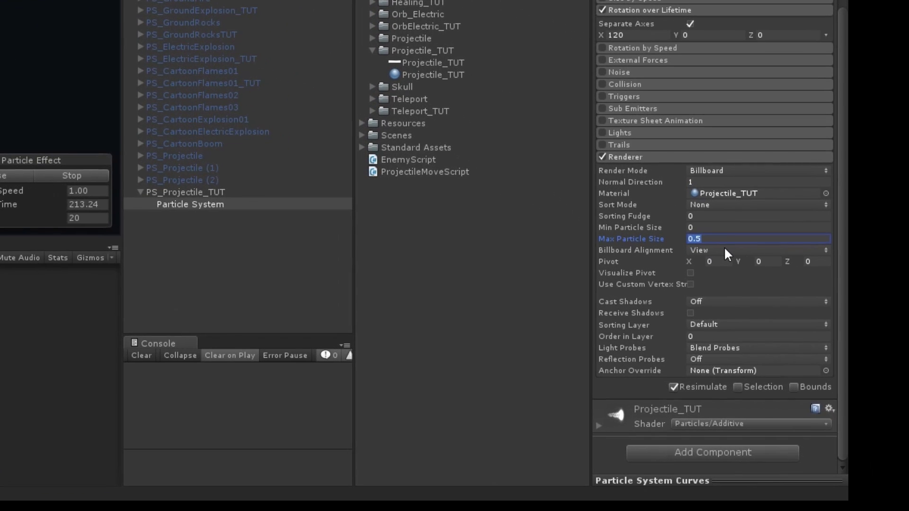
{"action": "type", "text": "3"}
{"action": "left_click", "coordinate": [747, 251]}
{"action": "left_click", "coordinate": [736, 295]}
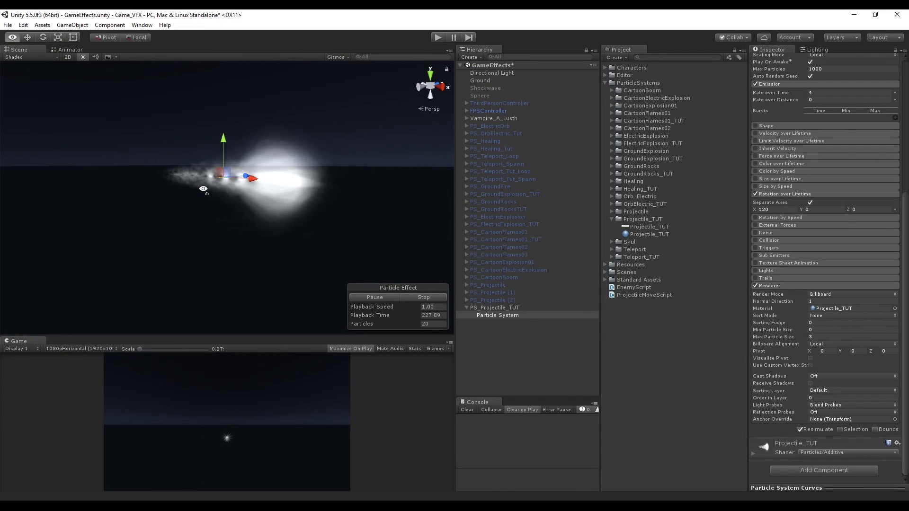
- Try a randomized Start Lifetime for the projectile particles, ranging from 1 to 2
{"action": "right_click_drag", "start_coordinate": [203, 189], "coordinate": [308, 189]}
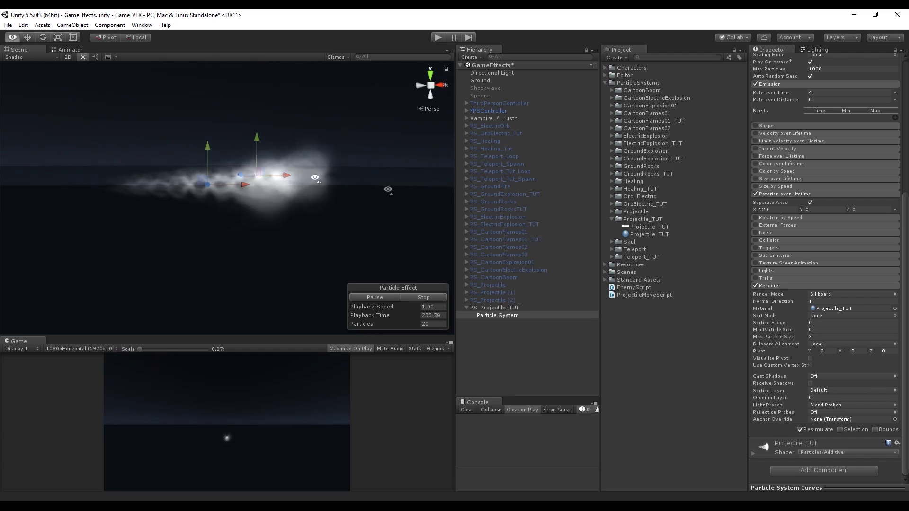
{"action": "scroll", "coordinate": [850, 169], "scroll_direction": "up", "scroll_amount": 7}
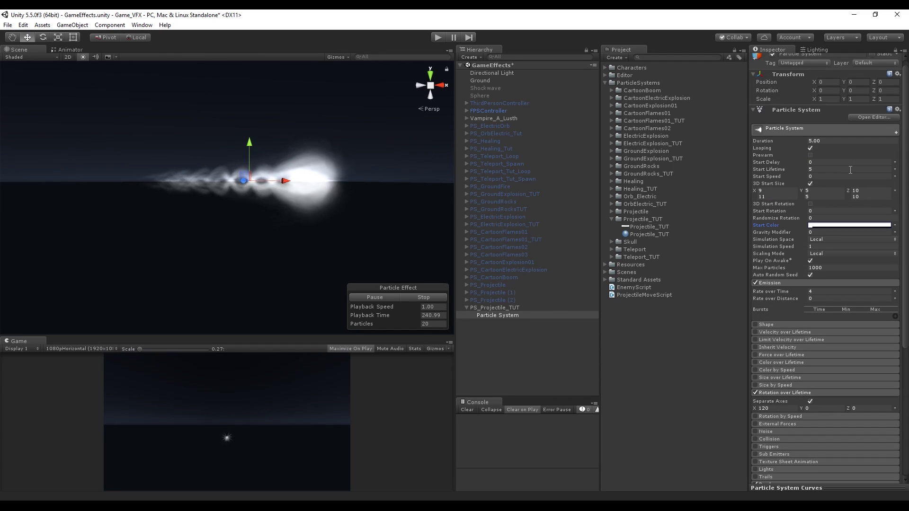
{"action": "scroll", "coordinate": [849, 171], "scroll_direction": "down", "scroll_amount": 3}
{"action": "scroll", "coordinate": [849, 172], "scroll_direction": "up", "scroll_amount": 3}
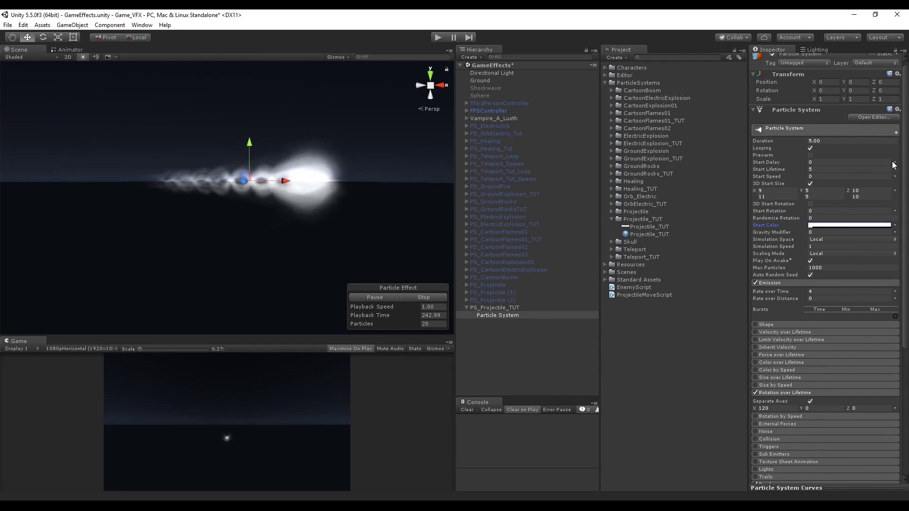
{"action": "left_click", "coordinate": [894, 170]}
{"action": "left_click", "coordinate": [868, 200]}
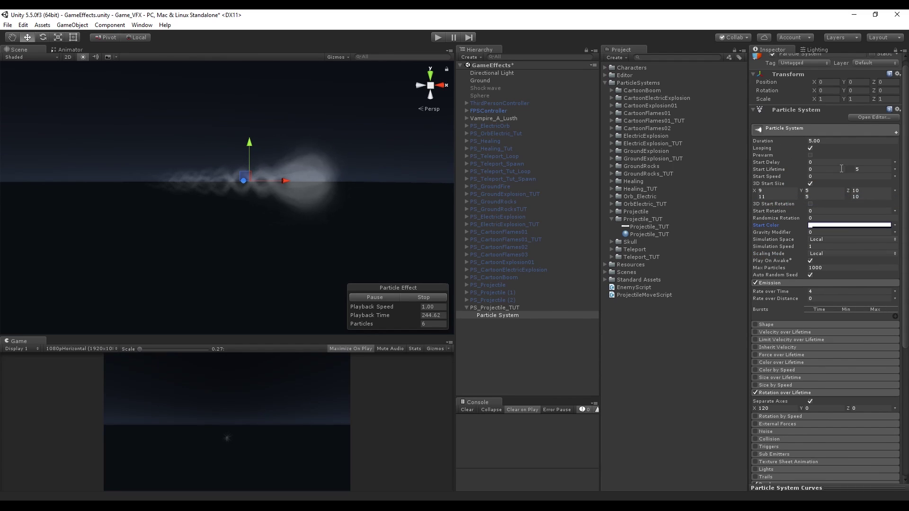
{"action": "type", "text": "1"}
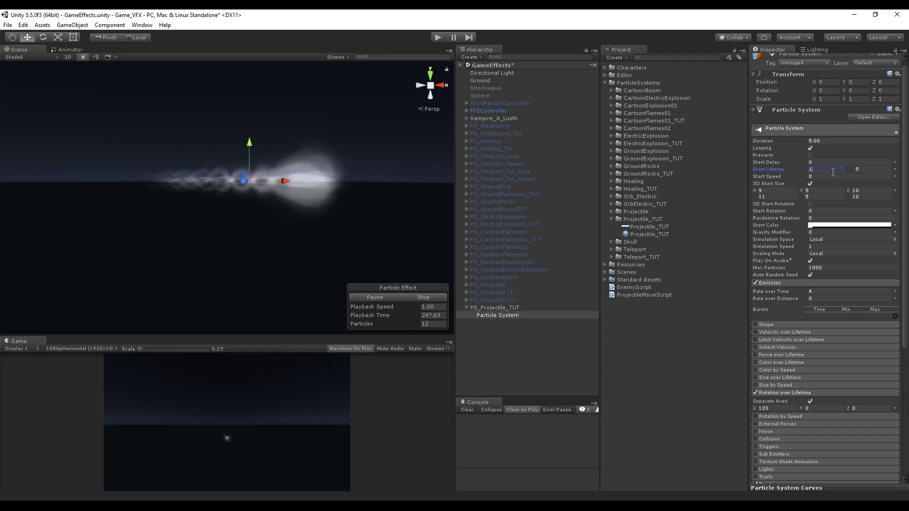
{"action": "key", "text": "Tab"}
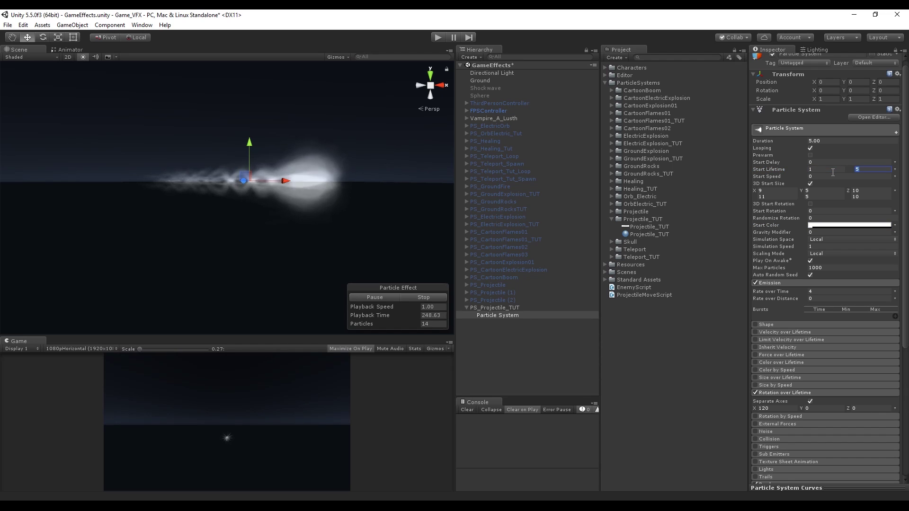
{"action": "type", "text": "2"}
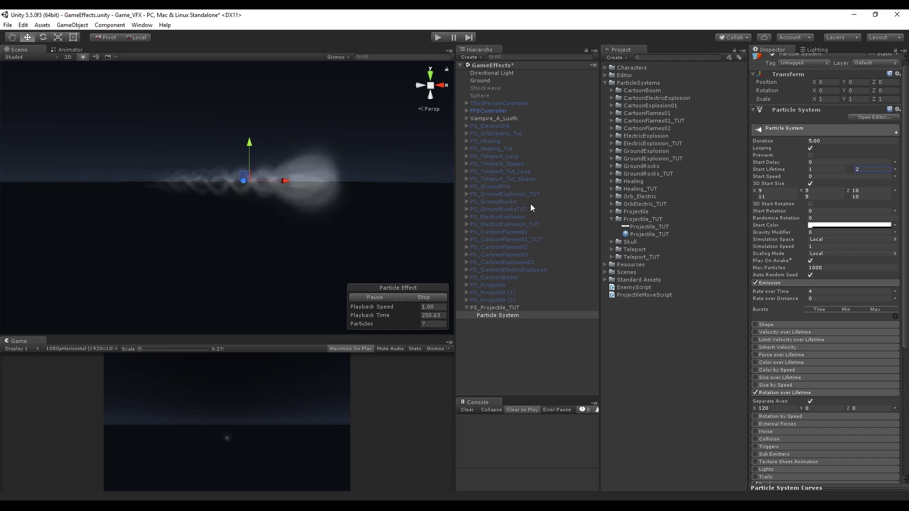
- Try a Start Color alpha of 47 and a minimum Start Lifetime of 2 for the projectile particles
{"action": "left_click", "coordinate": [840, 225]}
{"action": "left_click_drag", "start_coordinate": [381, 214], "coordinate": [388, 211]}
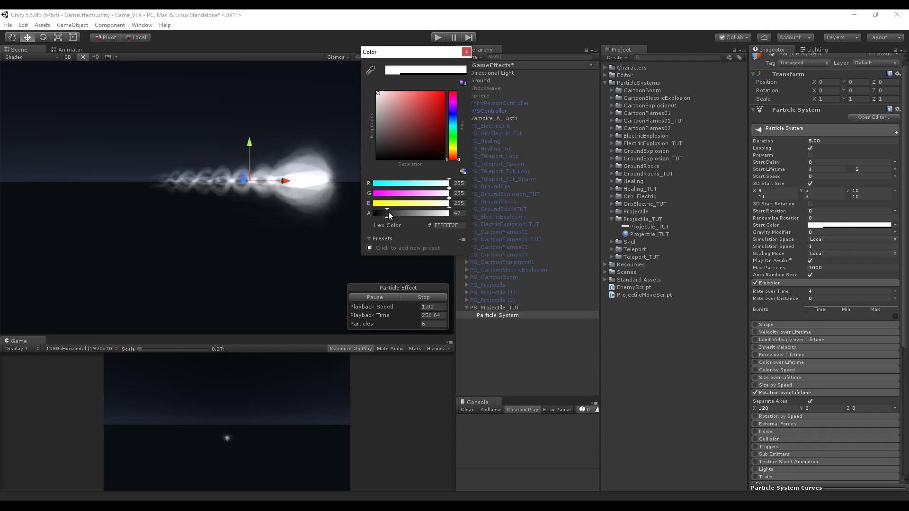
{"action": "left_click", "coordinate": [467, 52]}
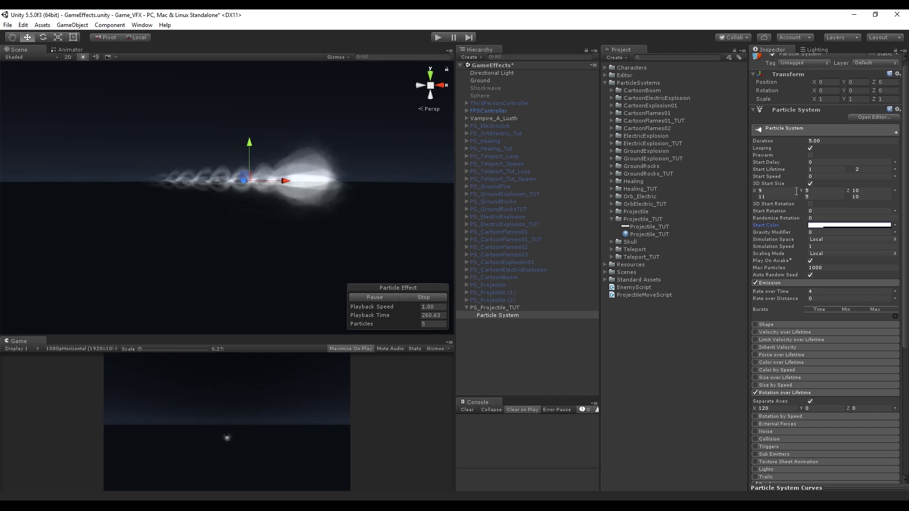
{"action": "left_click", "coordinate": [828, 169]}
{"action": "type", "text": "2"}
{"action": "key", "text": "Tab"}
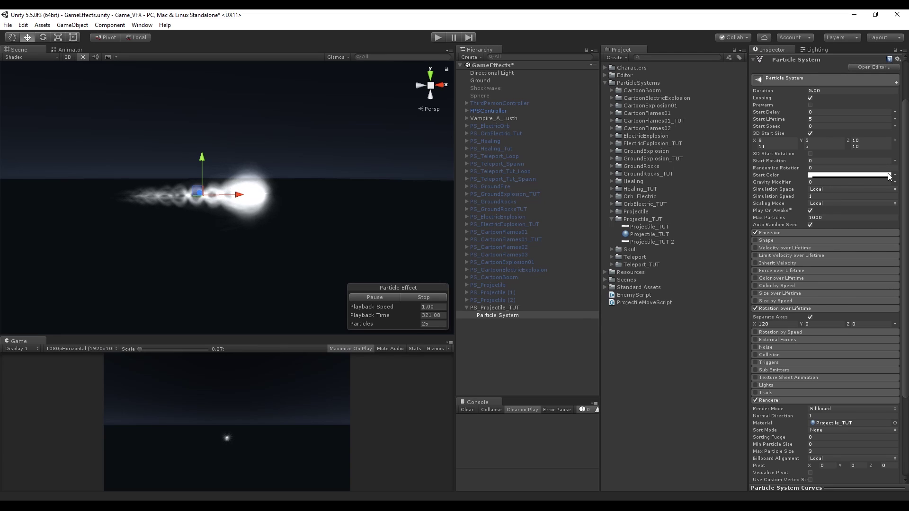
- Set Start Color to Random Between Two Colors and make the first colour blue
{"action": "left_click", "coordinate": [891, 175]}
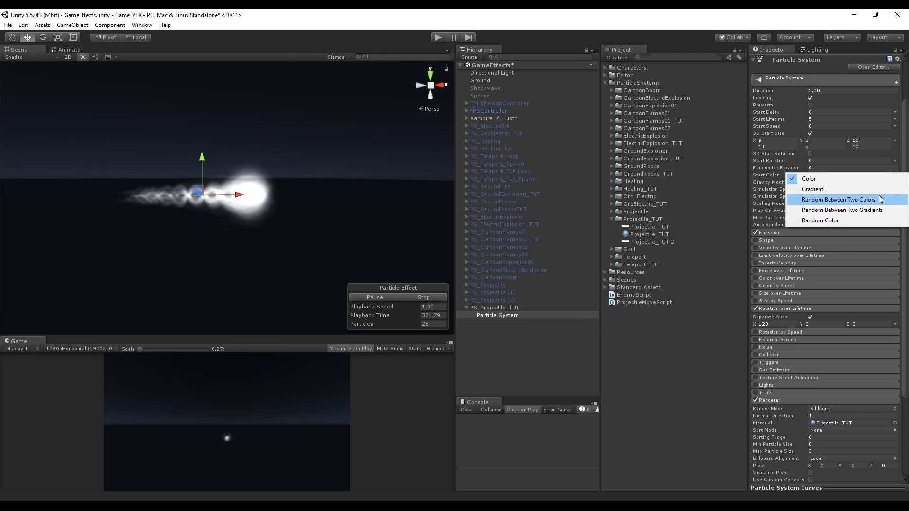
{"action": "left_click", "coordinate": [878, 200]}
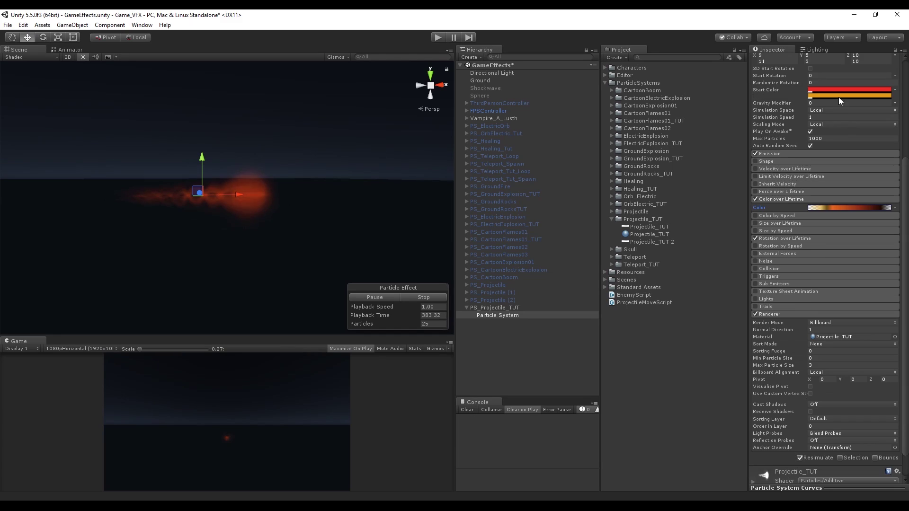
{"action": "left_click", "coordinate": [838, 90]}
{"action": "mouse_move", "coordinate": [452, 156]}
{"action": "left_mouse_down"}
{"action": "mouse_move", "coordinate": [456, 112]}
{"action": "mouse_move", "coordinate": [456, 120]}
{"action": "mouse_move", "coordinate": [439, 87]}
{"action": "left_mouse_up"}
{"action": "left_click", "coordinate": [467, 52]}
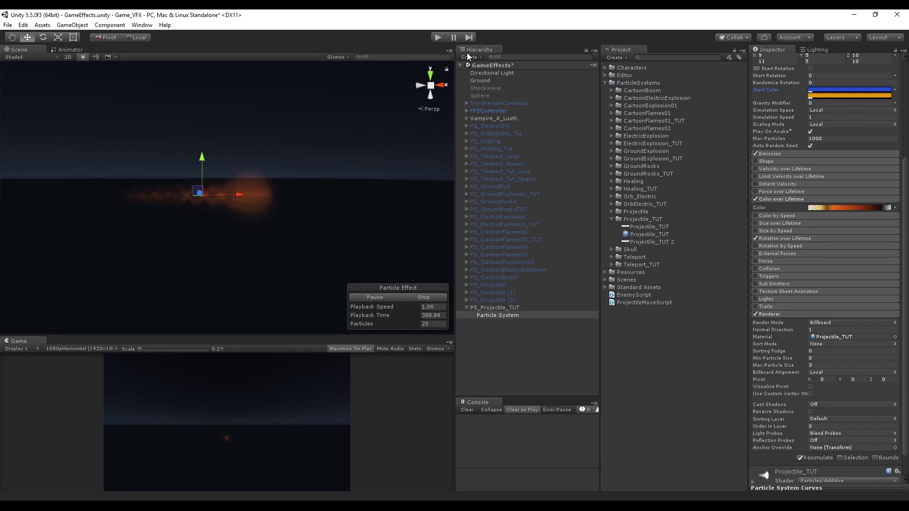
- Change the second Start Color from orange to cyan
{"action": "left_click", "coordinate": [846, 96]}
{"action": "left_click_drag", "start_coordinate": [453, 123], "coordinate": [452, 126]}
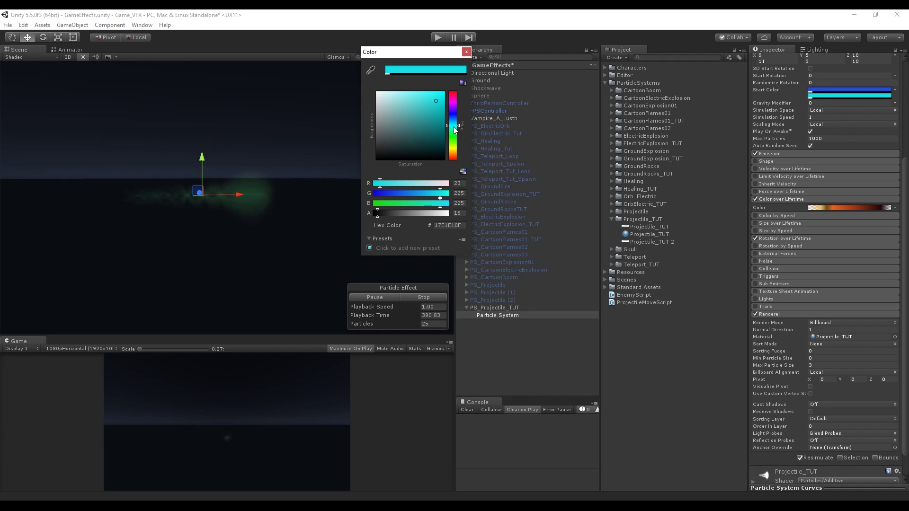
{"action": "left_click", "coordinate": [436, 99]}
{"action": "left_click", "coordinate": [466, 52]}
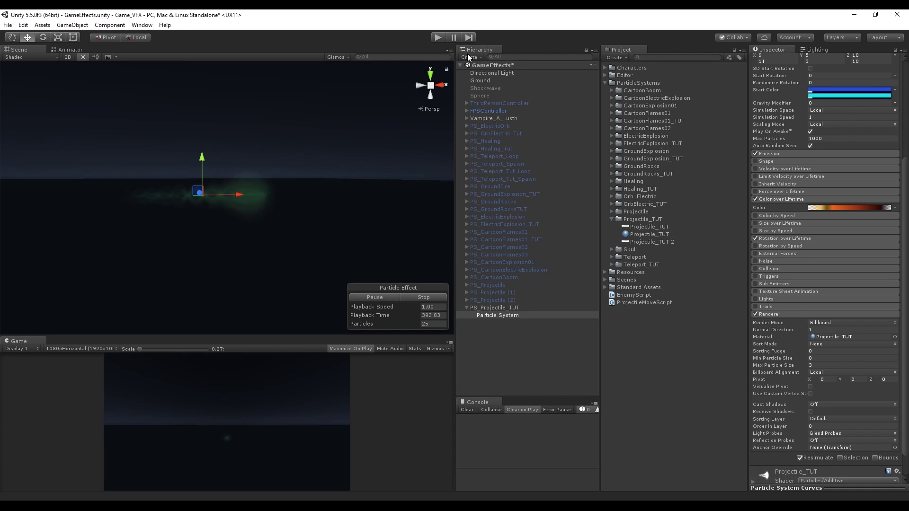
- Apply the pink-to-cyan preset to the Color over Lifetime gradient and move its second alpha key to 9.1%
{"action": "left_click", "coordinate": [854, 208]}
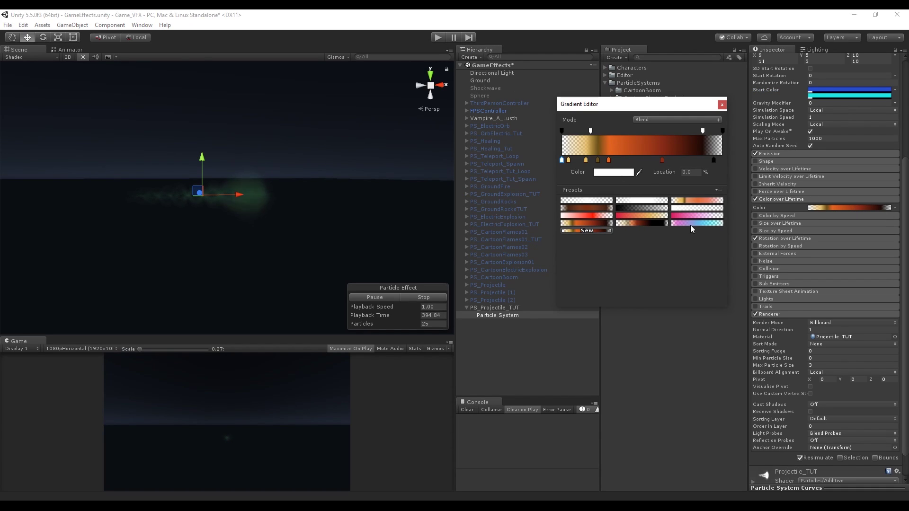
{"action": "left_click", "coordinate": [691, 223]}
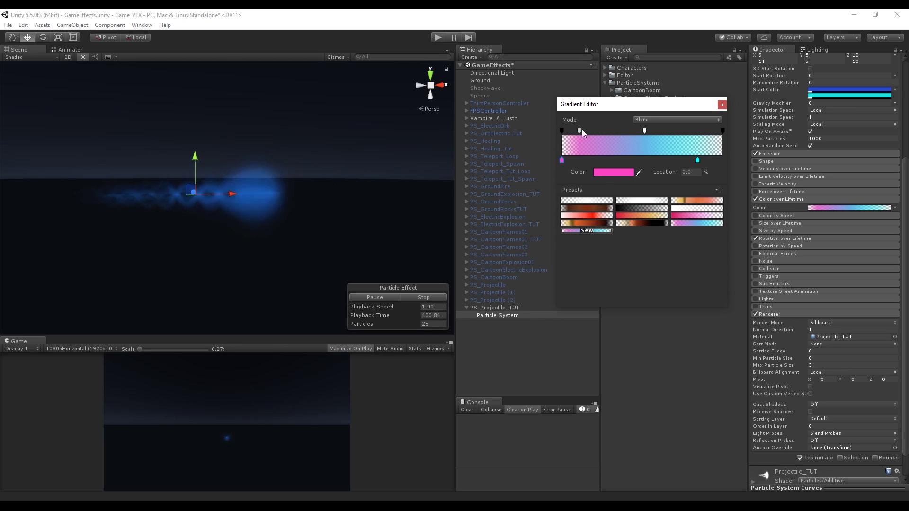
{"action": "left_click_drag", "start_coordinate": [578, 132], "coordinate": [575, 130]}
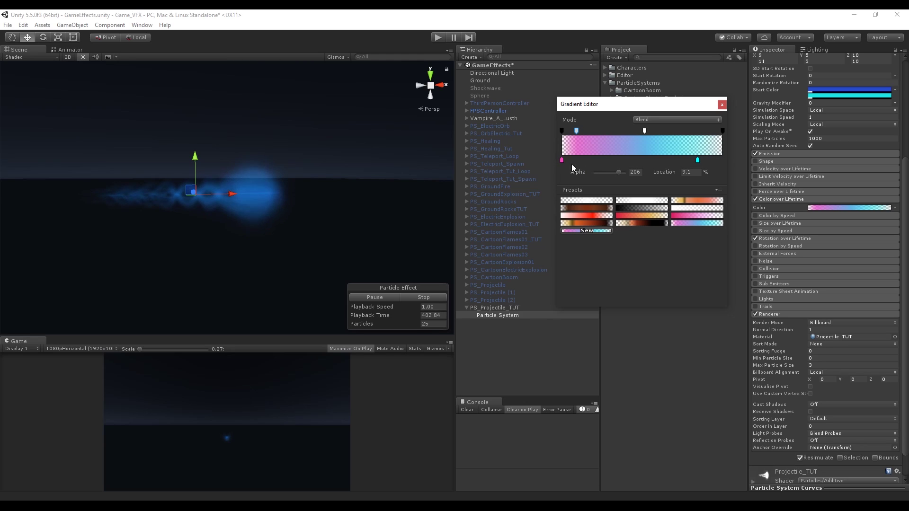
- Recolour the gradient's pink starting key to violet, hex 7F42FF, and change the first Start Color to a lighter blue
{"action": "left_click", "coordinate": [615, 173]}
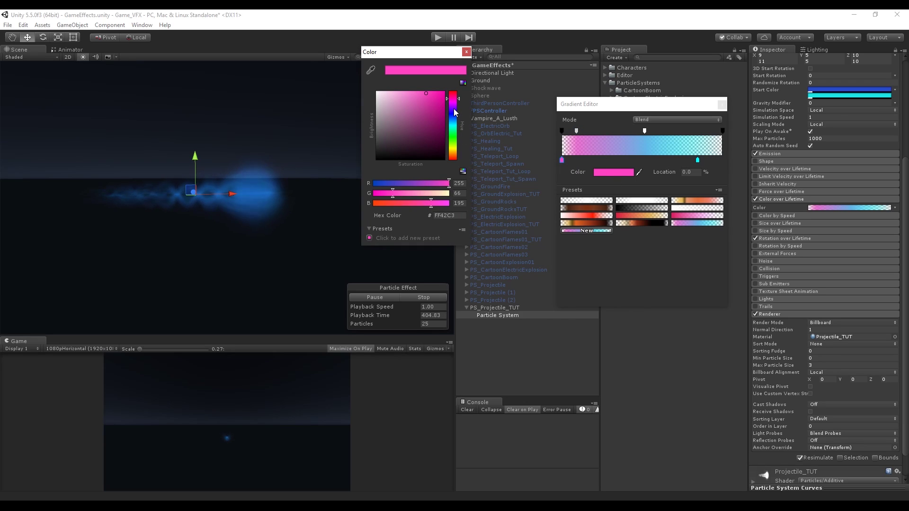
{"action": "left_click", "coordinate": [454, 108]}
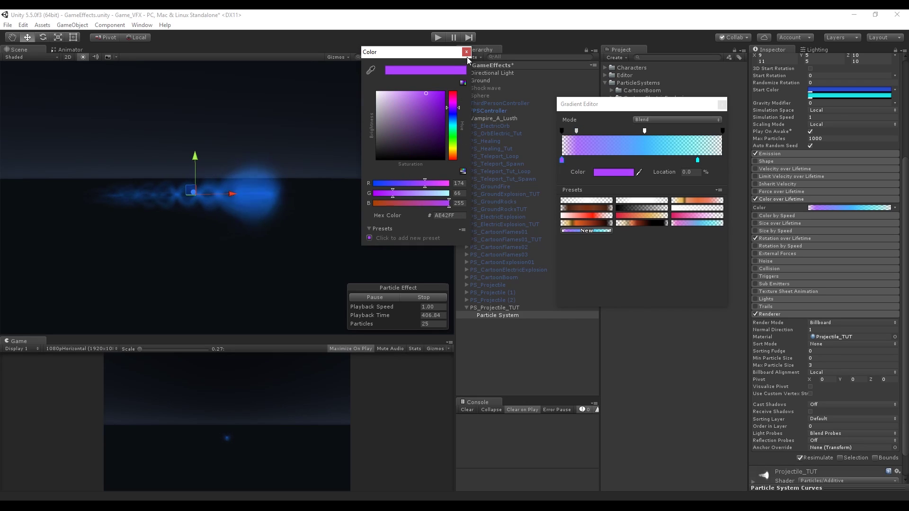
{"action": "left_click", "coordinate": [452, 110]}
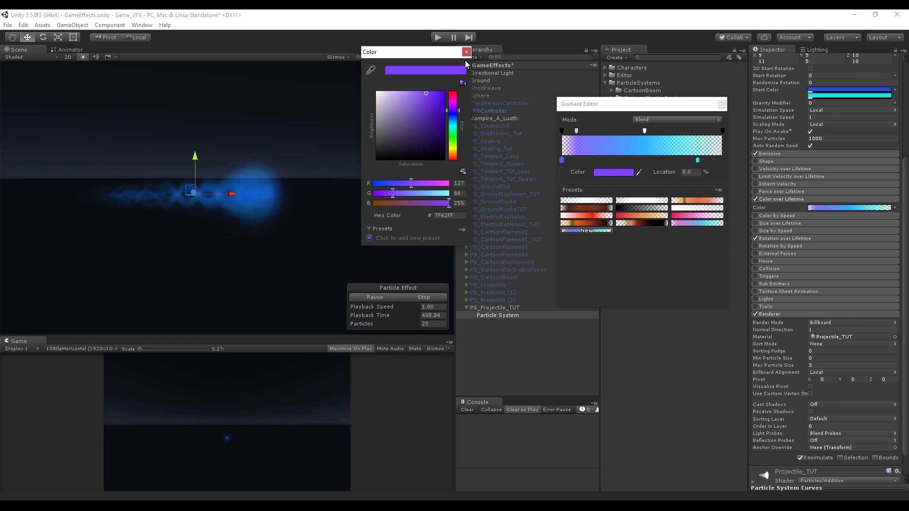
{"action": "left_click", "coordinate": [577, 98]}
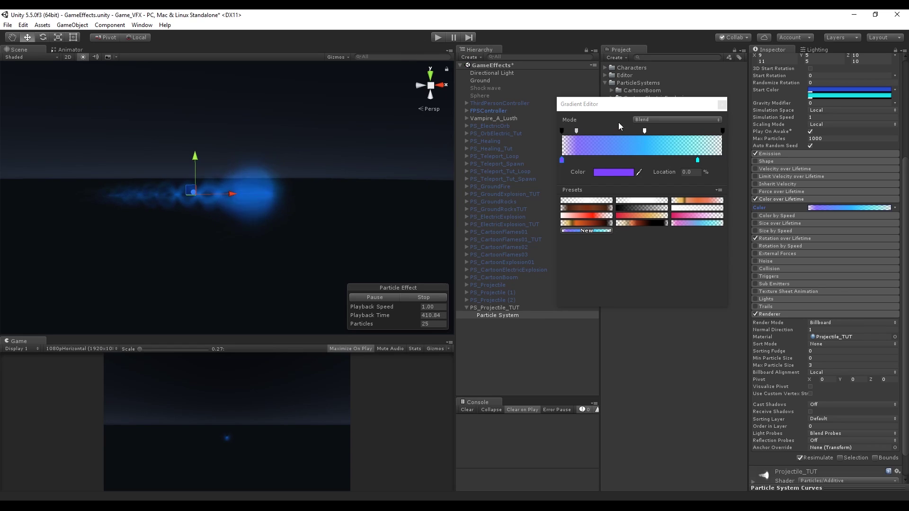
{"action": "left_click", "coordinate": [721, 105]}
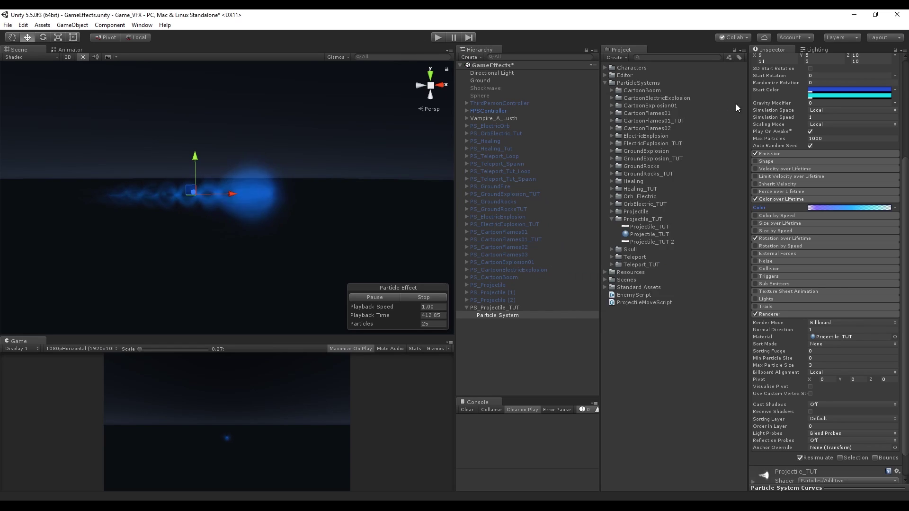
{"action": "left_click", "coordinate": [842, 89]}
- Add a child particle system under Particle System and name it Particles
{"action": "left_click", "coordinate": [497, 316]}
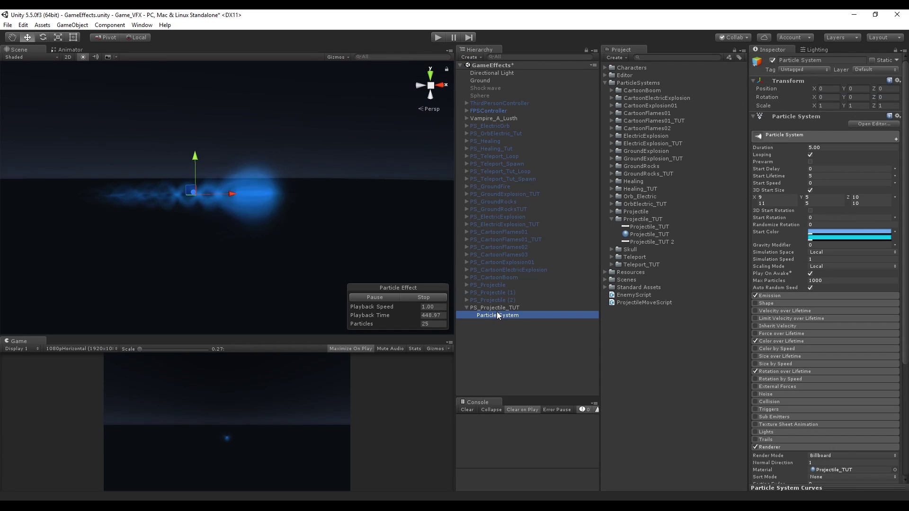
{"action": "right_click", "coordinate": [496, 315]}
{"action": "left_click", "coordinate": [531, 455]}
{"action": "left_click", "coordinate": [826, 60]}
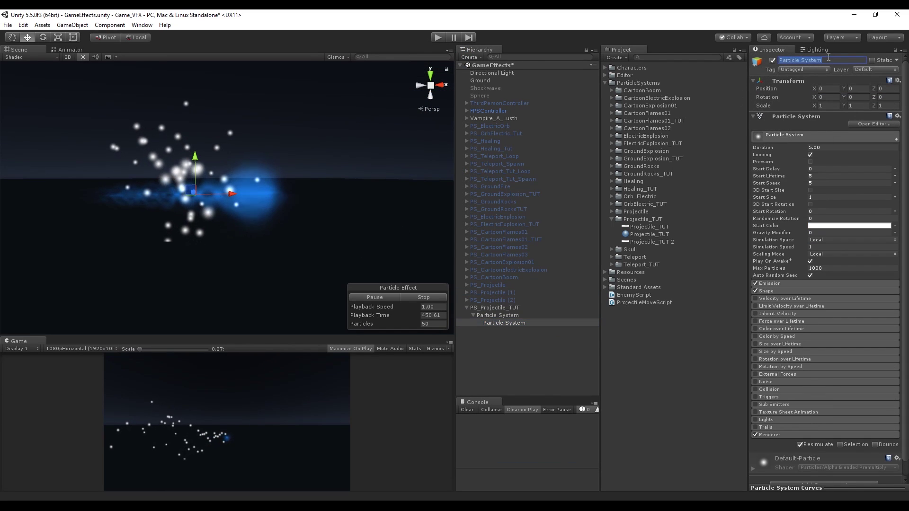
{"action": "type", "text": "Particles"}
{"action": "key", "text": "Return"}
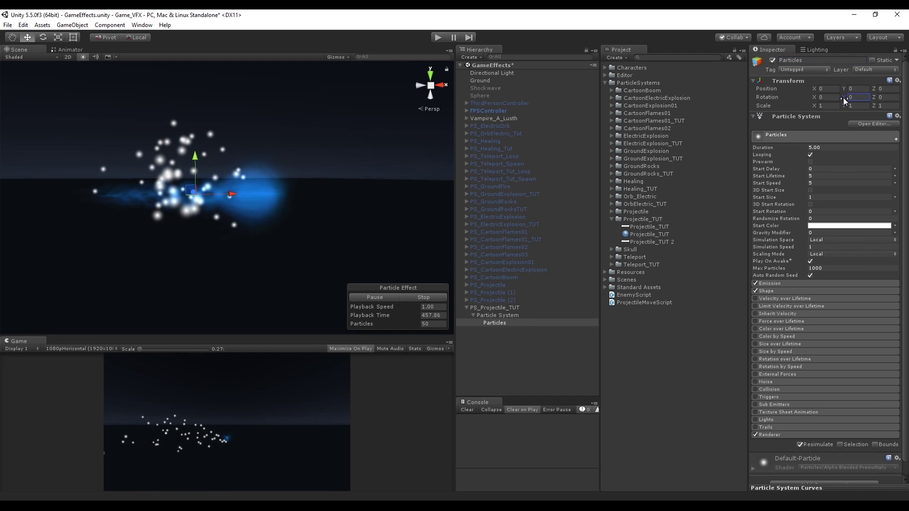
- Set the Y rotation of Particles to -90 and move its emitter forward towards the projectile's head
{"action": "mouse_move", "coordinate": [843, 98]}
{"action": "left_mouse_down"}
{"action": "mouse_move", "coordinate": [565, 92]}
{"action": "mouse_move", "coordinate": [160, 63]}
{"action": "mouse_move", "coordinate": [855, 95]}
{"action": "left_mouse_up"}
{"action": "type", "text": "-90"}
{"action": "key", "text": "Return"}
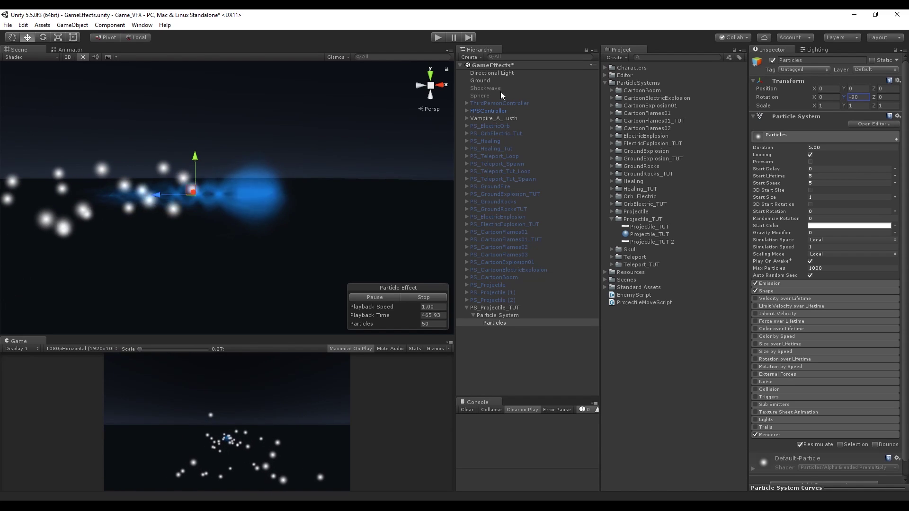
{"action": "right_click_drag", "start_coordinate": [176, 158], "coordinate": [174, 280]}
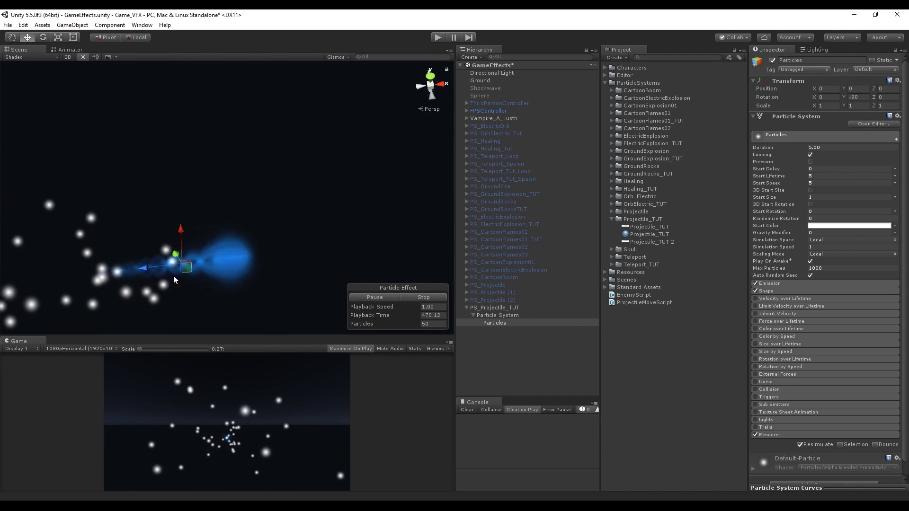
{"action": "left_click_drag", "start_coordinate": [166, 264], "coordinate": [313, 264]}
- Shift the parent Particle System's Renderer pivot to about -0.38 in X, and move Particles back to X position 0.75
{"action": "left_click", "coordinate": [491, 315]}
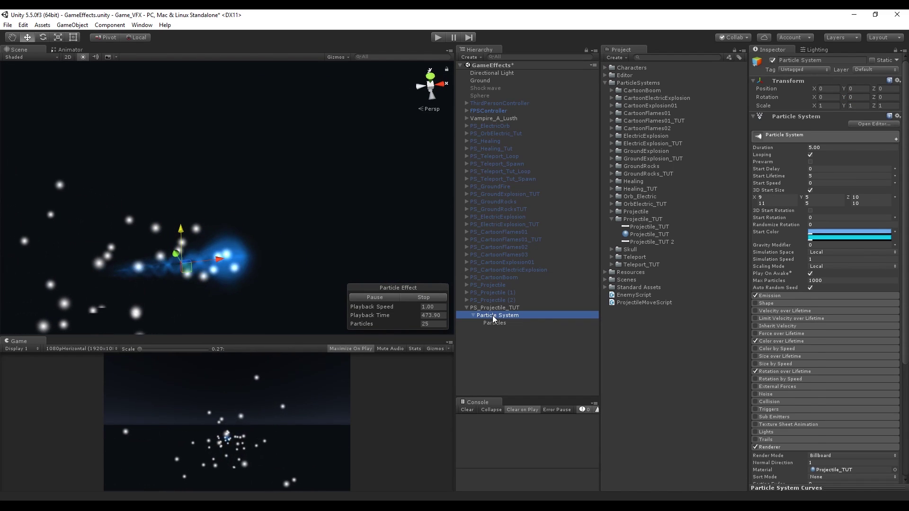
{"action": "scroll", "coordinate": [829, 363], "scroll_direction": "down", "scroll_amount": 5}
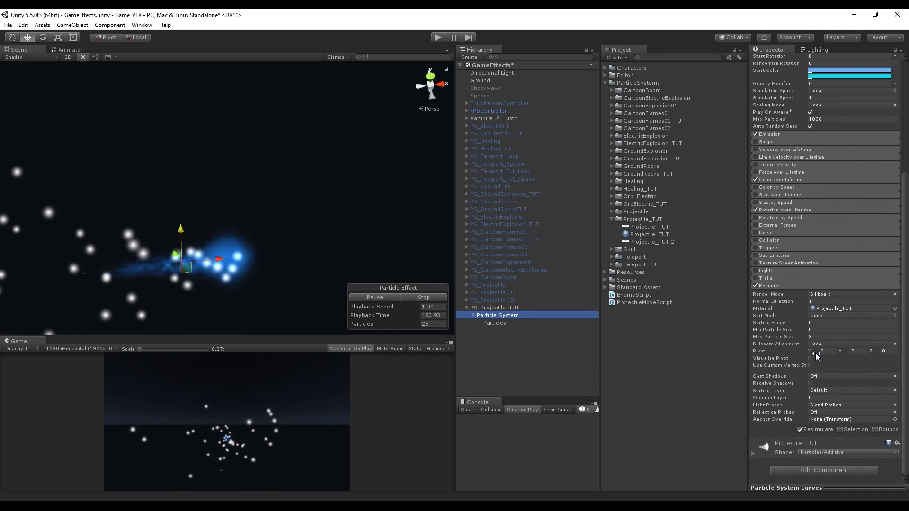
{"action": "left_click_drag", "start_coordinate": [815, 353], "coordinate": [805, 351]}
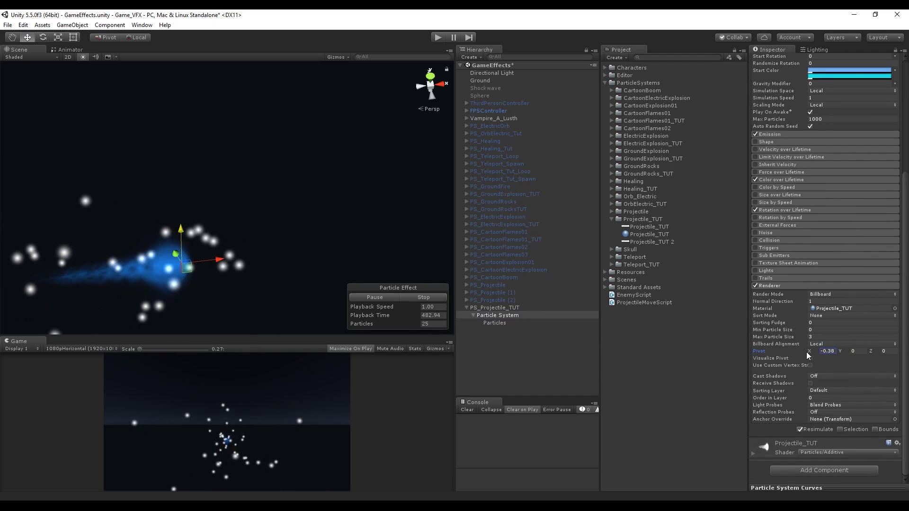
{"action": "left_click", "coordinate": [503, 323]}
{"action": "left_click_drag", "start_coordinate": [214, 259], "coordinate": [165, 263]}
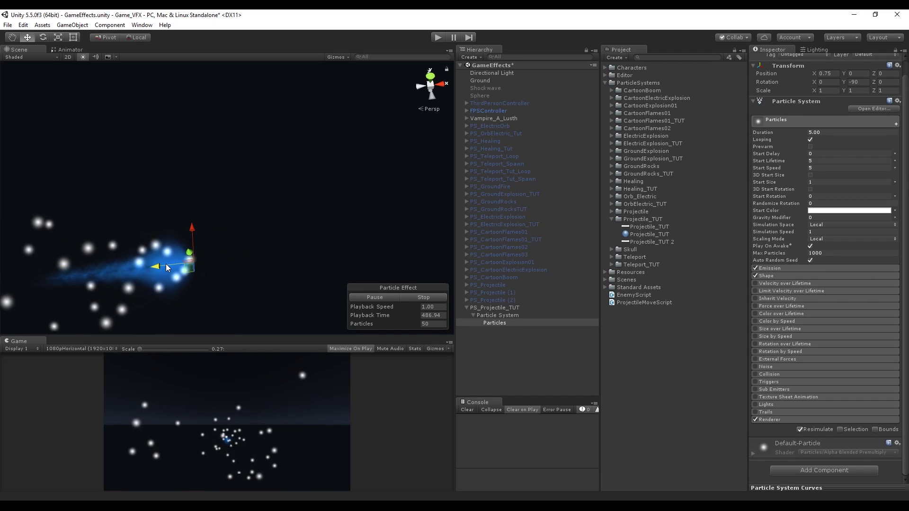
- Switch to Photoshop and paint a faint, textured round cloud on the Projectile02 layer with a 27% opacity brush
{"action": "left_click", "coordinate": [552, 279]}
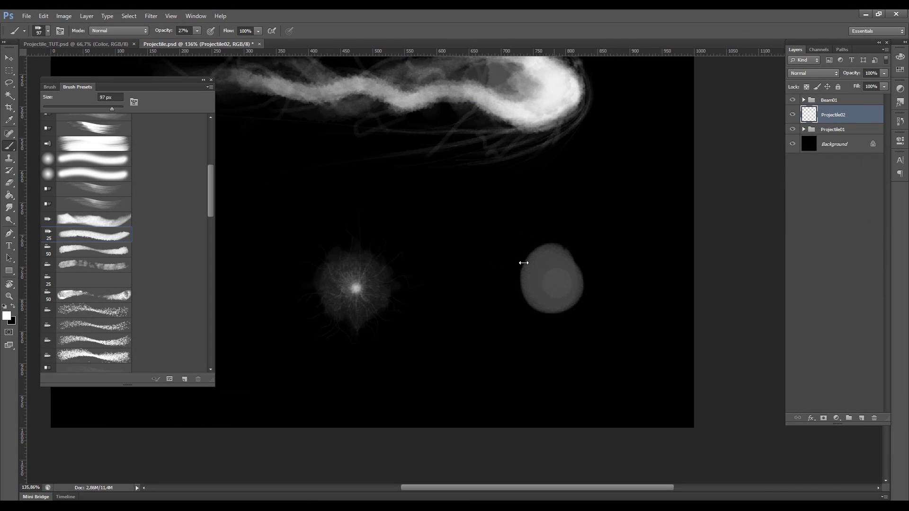
{"action": "mouse_move", "coordinate": [497, 264]}
{"action": "left_mouse_down"}
{"action": "mouse_move", "coordinate": [574, 300]}
{"action": "mouse_move", "coordinate": [537, 284]}
{"action": "left_mouse_up"}
{"action": "key", "text": "ctrl+alt+z"}
{"action": "key", "text": "ctrl+alt+z"}
{"action": "left_click", "coordinate": [540, 277]}
{"action": "left_click", "coordinate": [538, 280]}
- Paint a brighter core in the centre of the cloud, reducing the brush size to 28 px and about 11 px
{"action": "scroll", "coordinate": [543, 280], "scroll_direction": "up", "scroll_amount": 5, "text": "alt"}
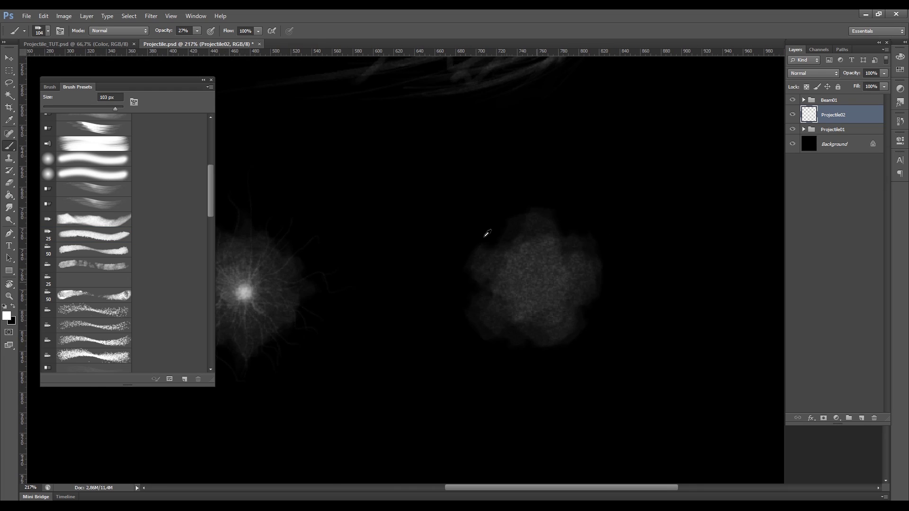
{"action": "scroll", "coordinate": [534, 280], "scroll_direction": "up", "scroll_amount": 3, "text": "alt"}
{"action": "mouse_move", "coordinate": [551, 280]}
{"action": "right_mouse_down", "text": "alt"}
{"action": "mouse_move", "coordinate": [530, 280]}
{"action": "mouse_move", "coordinate": [537, 284]}
{"action": "mouse_move", "coordinate": [513, 260]}
{"action": "right_mouse_up", "text": "alt"}
{"action": "scroll", "coordinate": [537, 284], "scroll_direction": "up", "scroll_amount": 2, "text": "alt"}
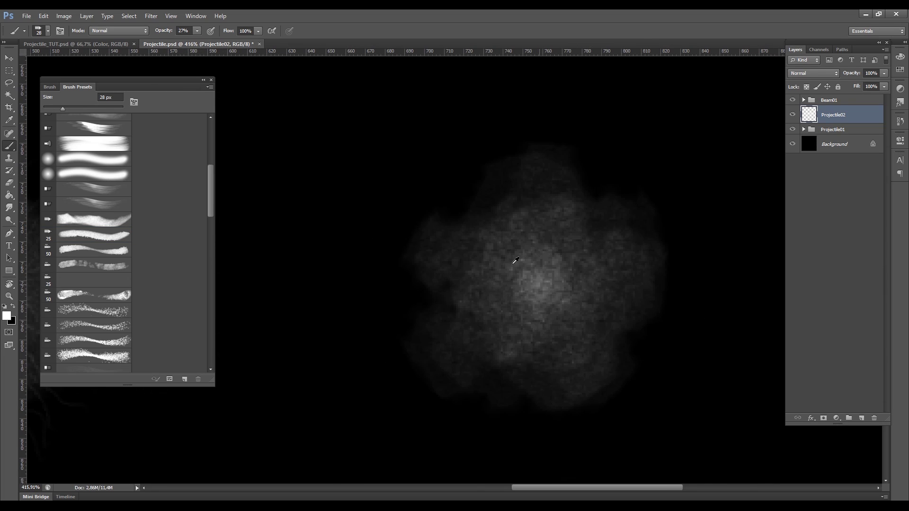
{"action": "mouse_move", "coordinate": [545, 286]}
{"action": "right_mouse_down", "text": "alt"}
{"action": "mouse_move", "coordinate": [516, 293]}
{"action": "mouse_move", "coordinate": [536, 281]}
{"action": "right_mouse_up", "text": "alt"}
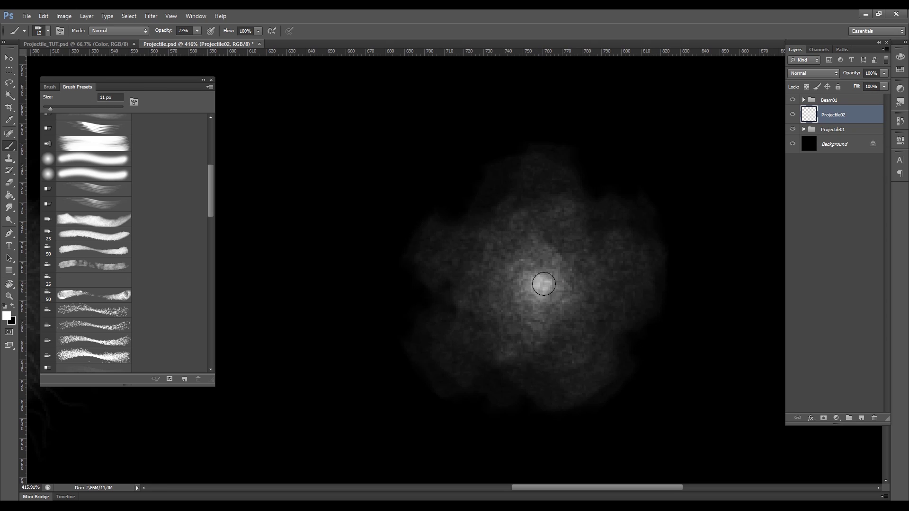
- Dab the cloud's bright centre, try a larger brush of about 63 px at 27% opacity, and undo the last stroke
{"action": "left_click", "coordinate": [542, 284]}
{"action": "scroll", "coordinate": [582, 306], "scroll_direction": "down", "scroll_amount": 3, "text": "alt"}
{"action": "mouse_move", "coordinate": [582, 305]}
{"action": "right_mouse_down", "text": "alt"}
{"action": "mouse_move", "coordinate": [607, 302]}
{"action": "mouse_move", "coordinate": [582, 286]}
{"action": "right_mouse_up", "text": "alt"}
{"action": "scroll", "coordinate": [535, 252], "scroll_direction": "down", "scroll_amount": 1}
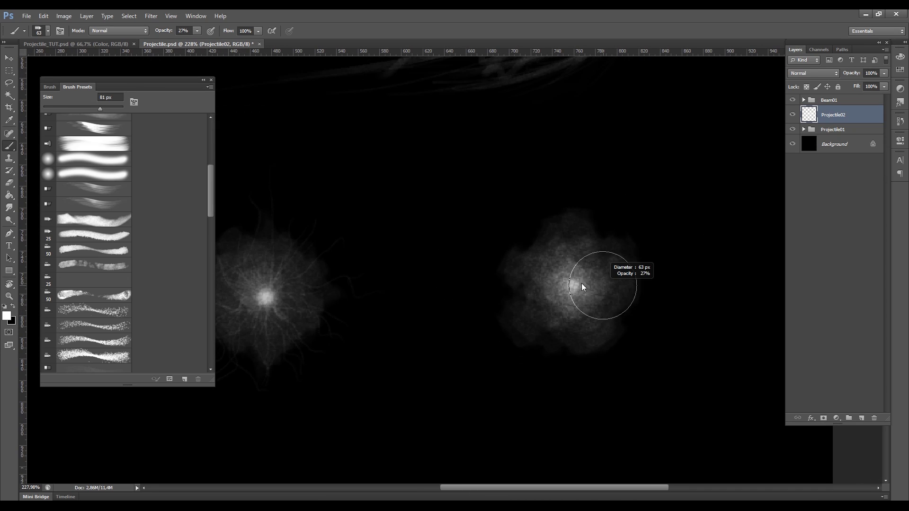
{"action": "key", "text": "ctrl+z"}
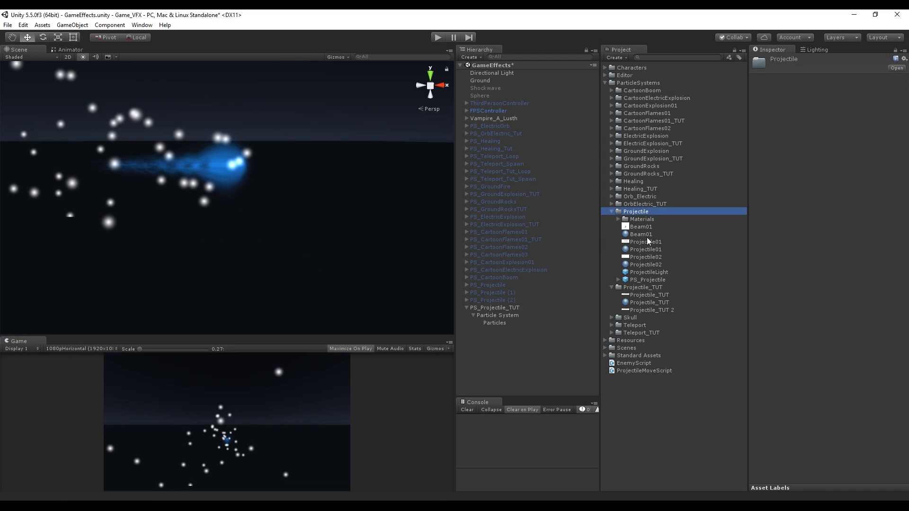
- Switch to Unity and apply the Beam01 material from the Projectile folder to Particles
{"action": "left_click", "coordinate": [647, 234]}
{"action": "left_click", "coordinate": [647, 234]}
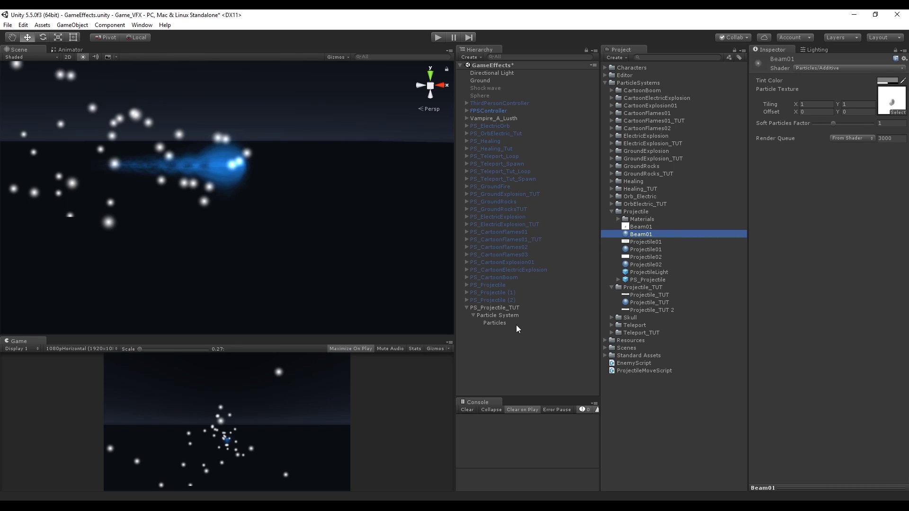
{"action": "left_click", "coordinate": [502, 322]}
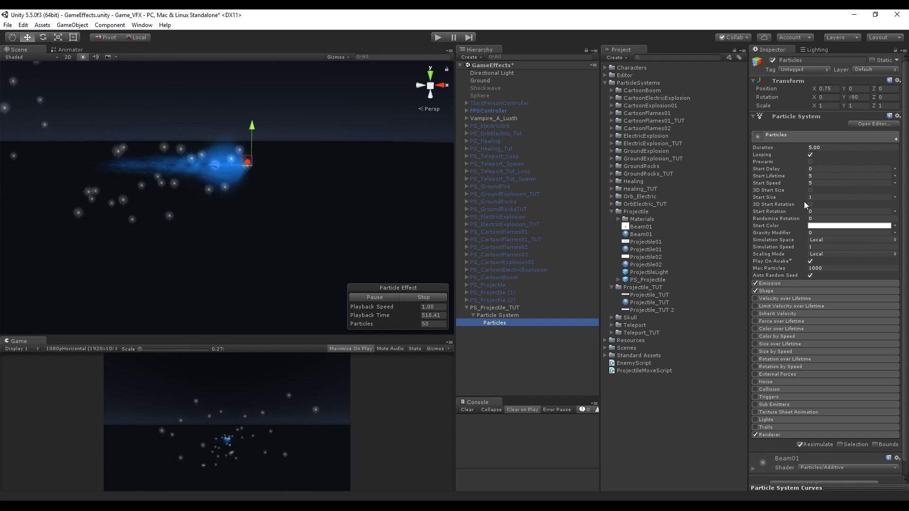
- Narrow the cone shape of Particles to angle 8 and radius 0.6, and move the emitter to X position 0.25
{"action": "left_click", "coordinate": [771, 290]}
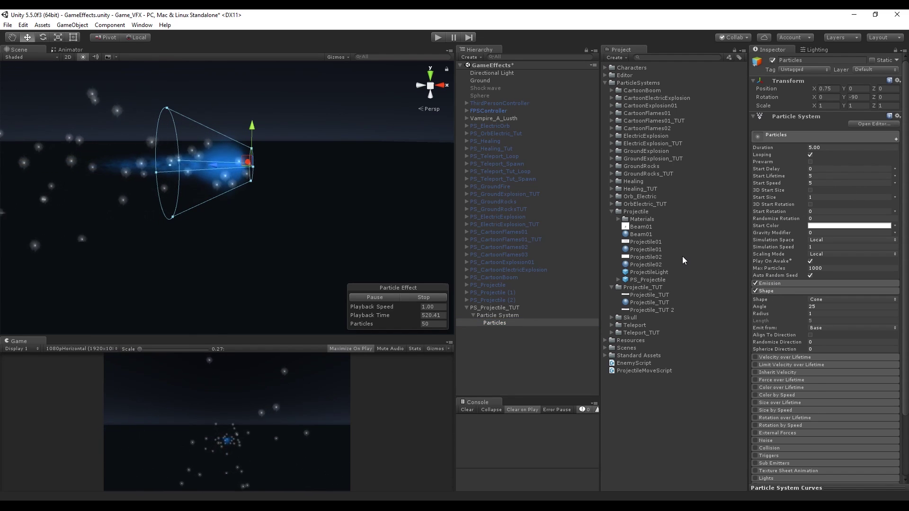
{"action": "left_click", "coordinate": [819, 306]}
{"action": "type", "text": "8"}
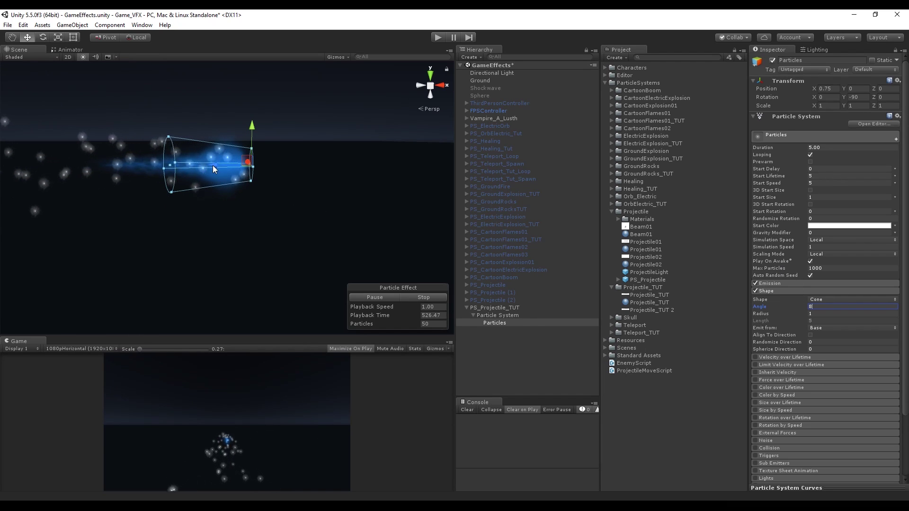
{"action": "left_click_drag", "start_coordinate": [215, 165], "coordinate": [207, 166]}
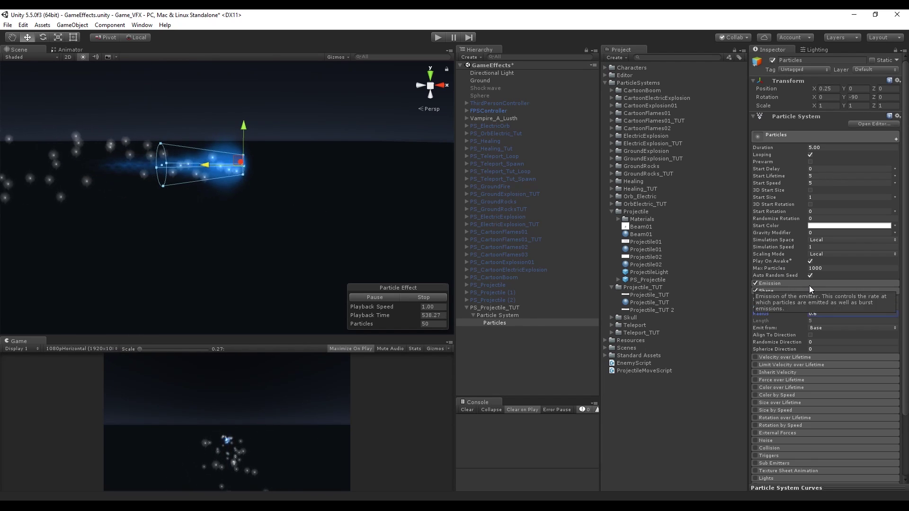
- Set the emission rate over time of Particles to 30 and randomise its start lifetime between 0.5 and 3
{"action": "left_click", "coordinate": [809, 284]}
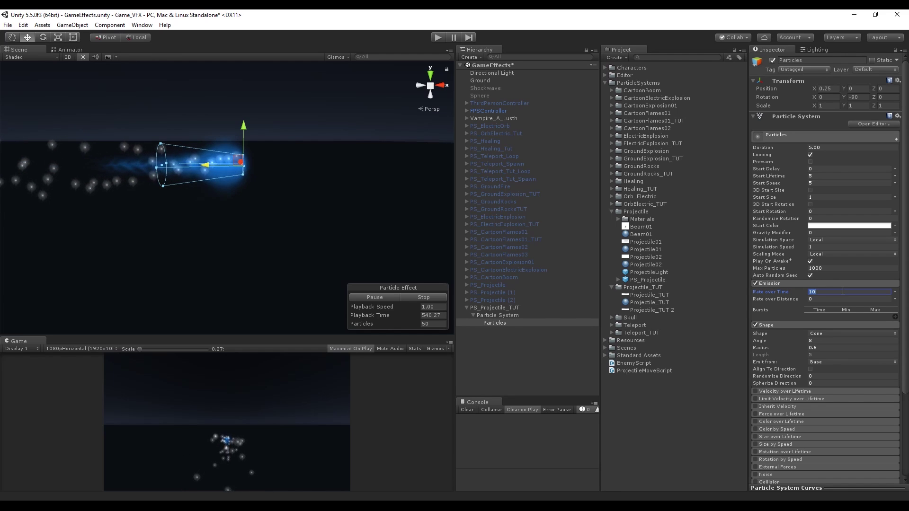
{"action": "type", "text": "30"}
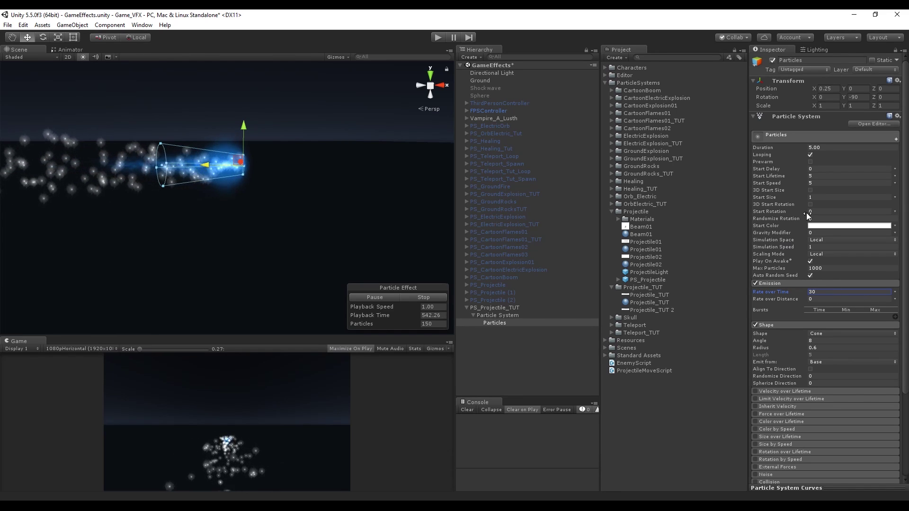
{"action": "left_click", "coordinate": [895, 176]}
{"action": "left_click", "coordinate": [865, 205]}
{"action": "left_click", "coordinate": [839, 176]}
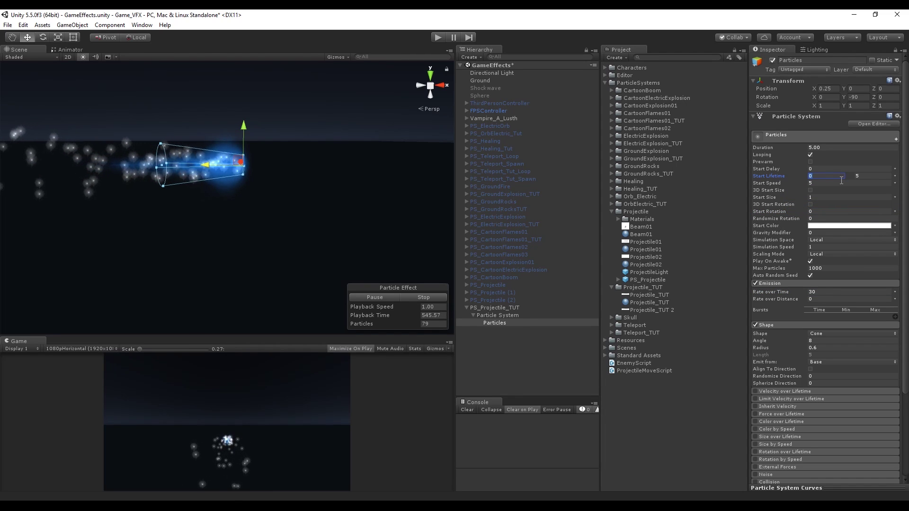
{"action": "type", "text": "0.5"}
{"action": "key", "text": "Tab"}
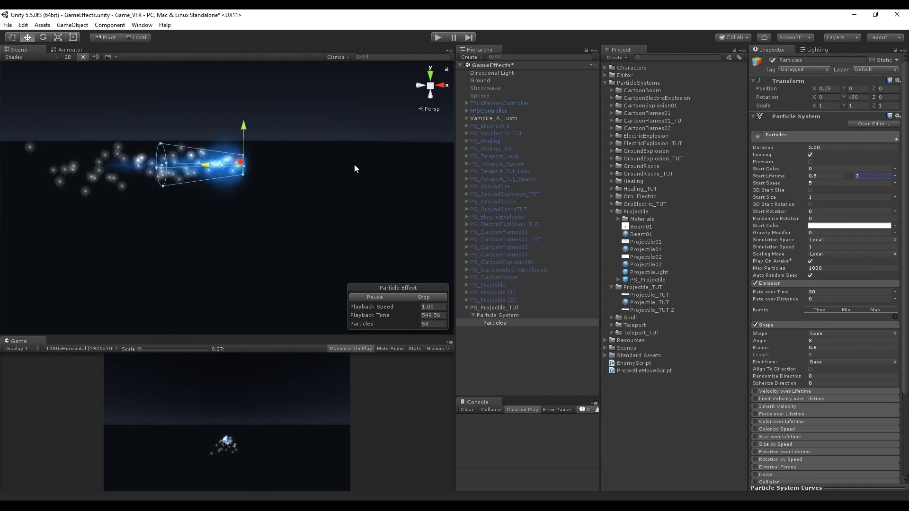
- Randomise the start speed of Particles between 4 and 7 and its start size between 0.01 and 0.7
{"action": "left_click", "coordinate": [894, 183]}
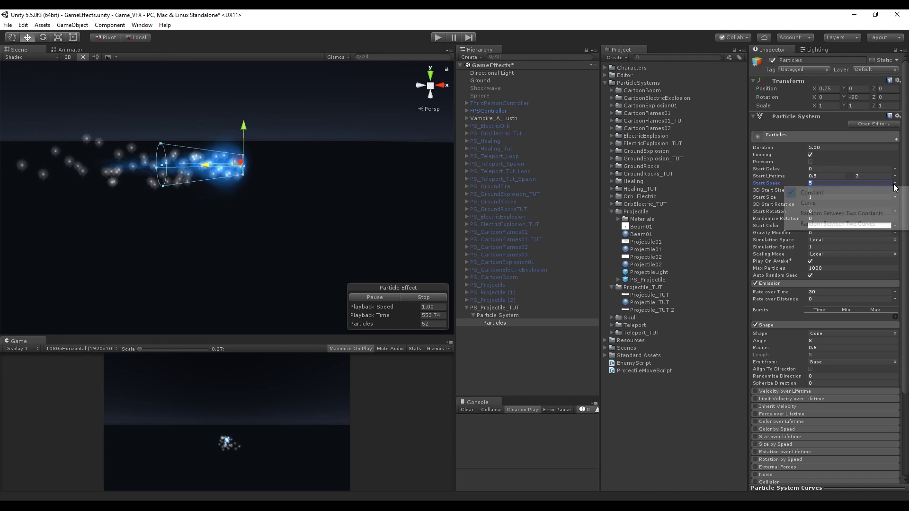
{"action": "left_click", "coordinate": [833, 210]}
{"action": "left_click", "coordinate": [839, 183]}
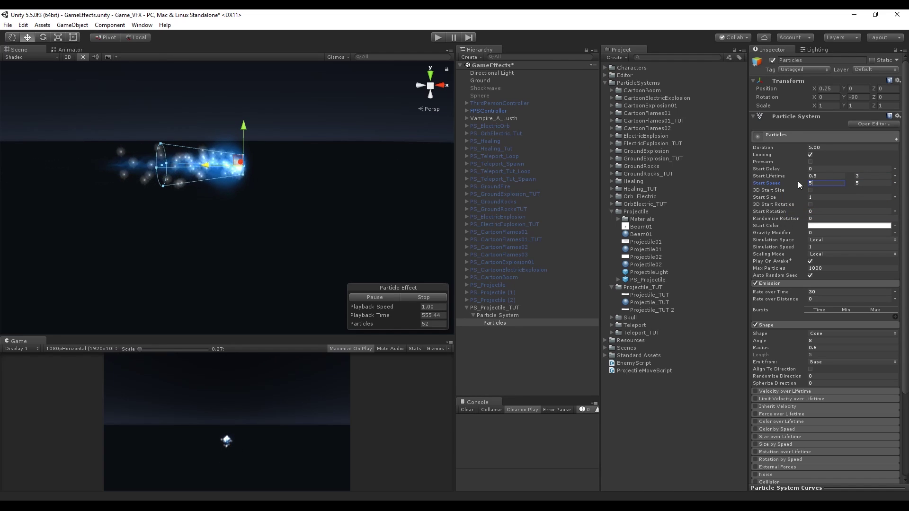
{"action": "type", "text": "4"}
{"action": "key", "text": "Tab"}
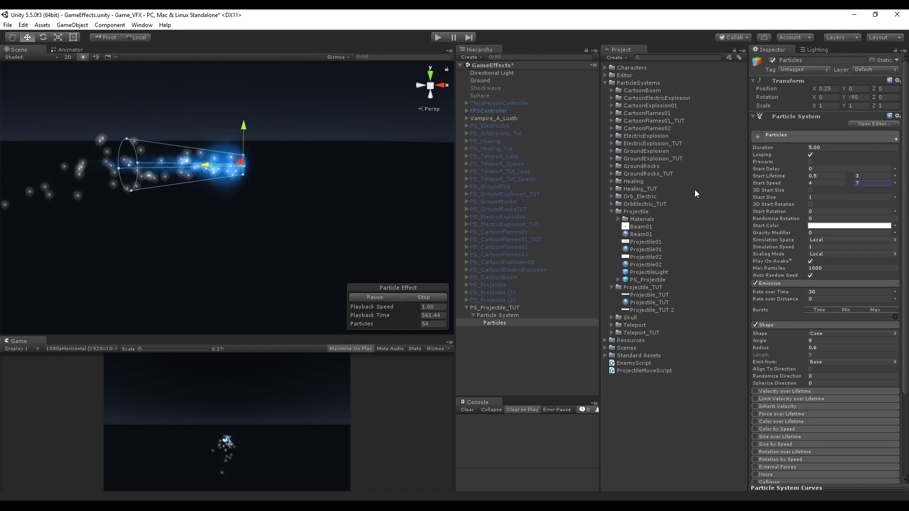
{"action": "left_click", "coordinate": [894, 197]}
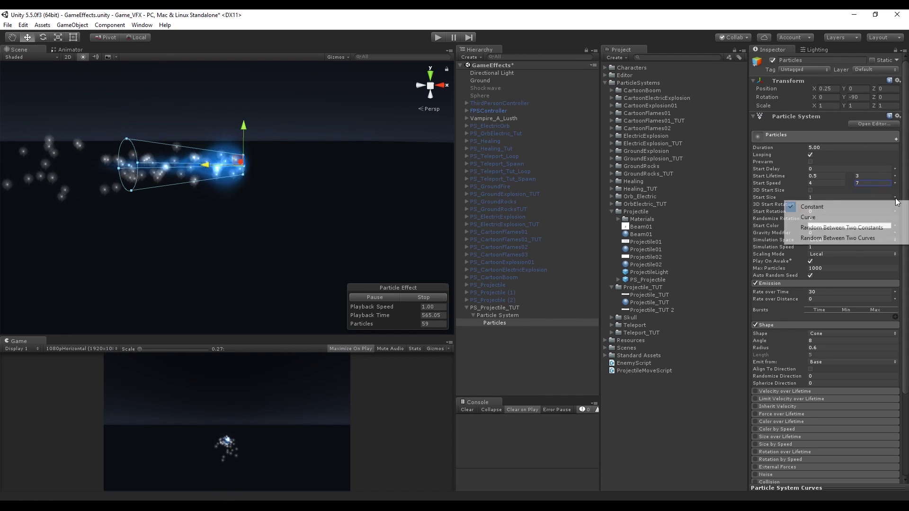
{"action": "left_click", "coordinate": [847, 229]}
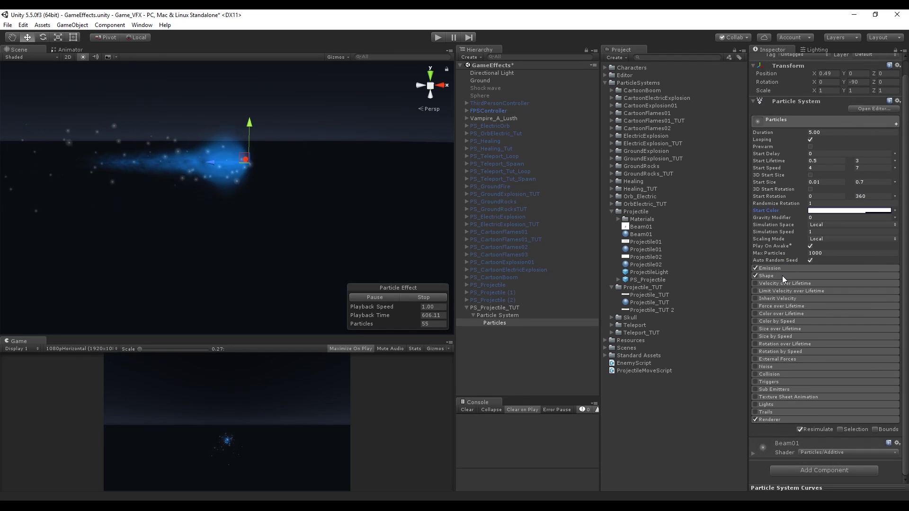
- Enable Velocity over Lifetime as Random Between Two Constants, with 1 and -1 on the X, Y and Z axes
{"action": "left_click", "coordinate": [770, 283]}
{"action": "left_click", "coordinate": [894, 292]}
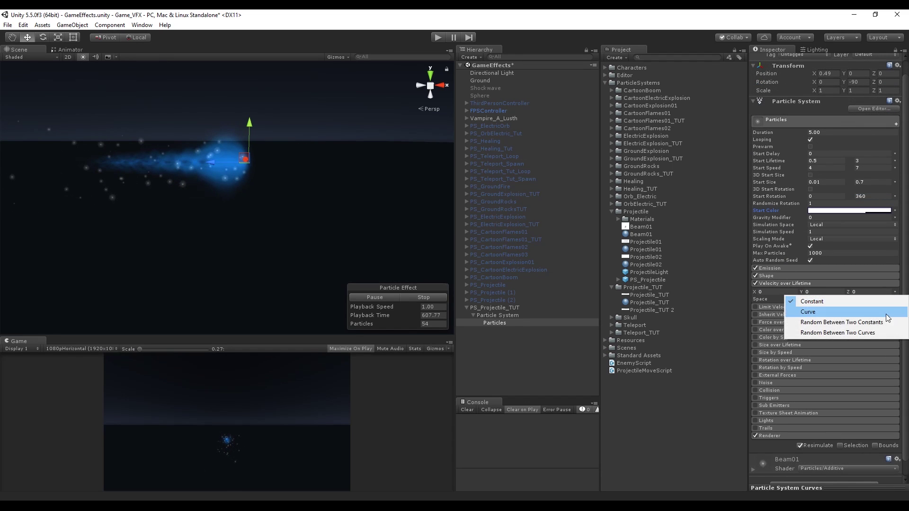
{"action": "left_click", "coordinate": [828, 321]}
{"action": "left_click", "coordinate": [785, 295]}
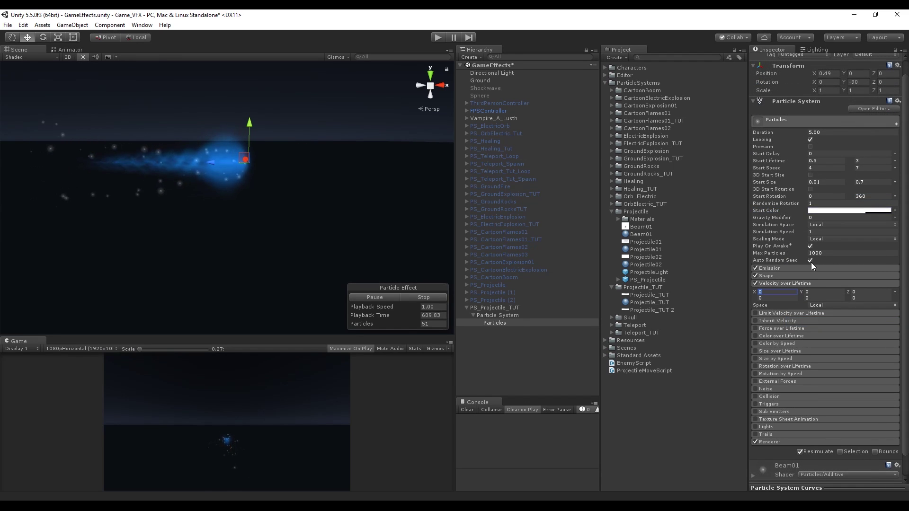
{"action": "type", "text": "1"}
{"action": "key", "text": "Tab"}
{"action": "type", "text": "-1"}
{"action": "key", "text": "Tab"}
{"action": "type", "text": "1"}
{"action": "key", "text": "Tab"}
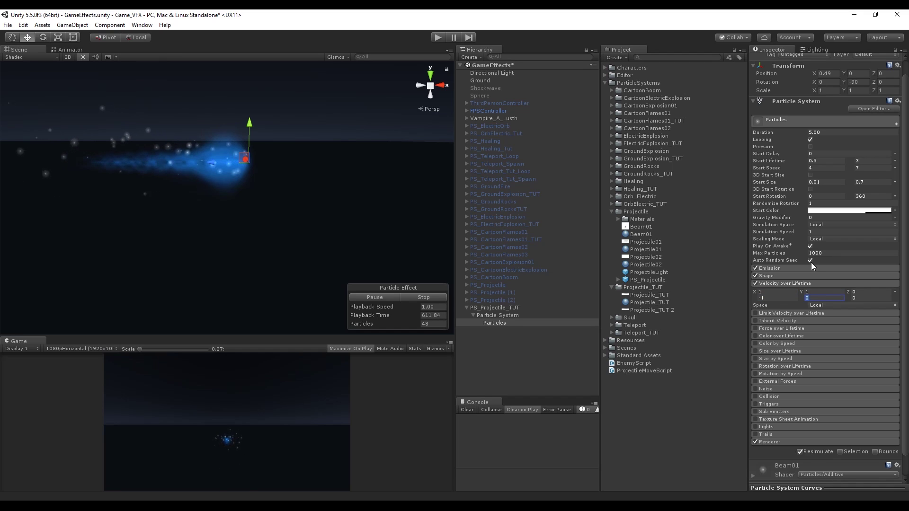
{"action": "type", "text": "-1"}
{"action": "key", "text": "Tab"}
{"action": "type", "text": "1"}
{"action": "key", "text": "Tab"}
{"action": "type", "text": "-1"}
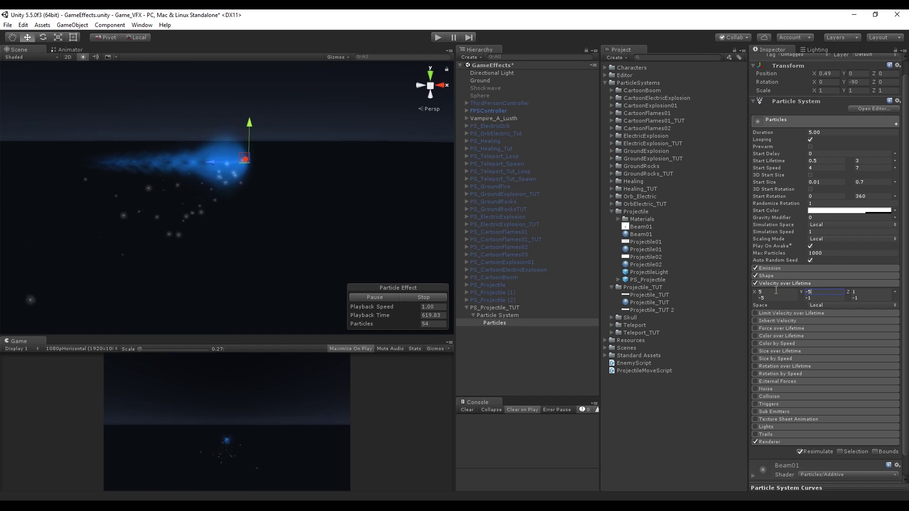
- Try Velocity over Lifetime limits of 5 and -5 on the X, Y and Z axes
{"action": "type", "text": "5"}
{"action": "key", "text": "Tab"}
{"action": "type", "text": "-5"}
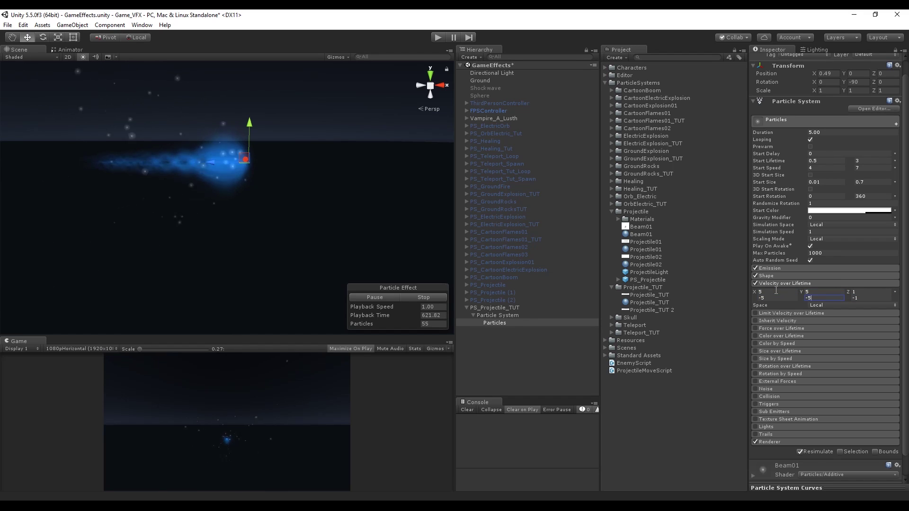
{"action": "type", "text": "5"}
{"action": "key", "text": "Tab"}
{"action": "type", "text": "-5"}
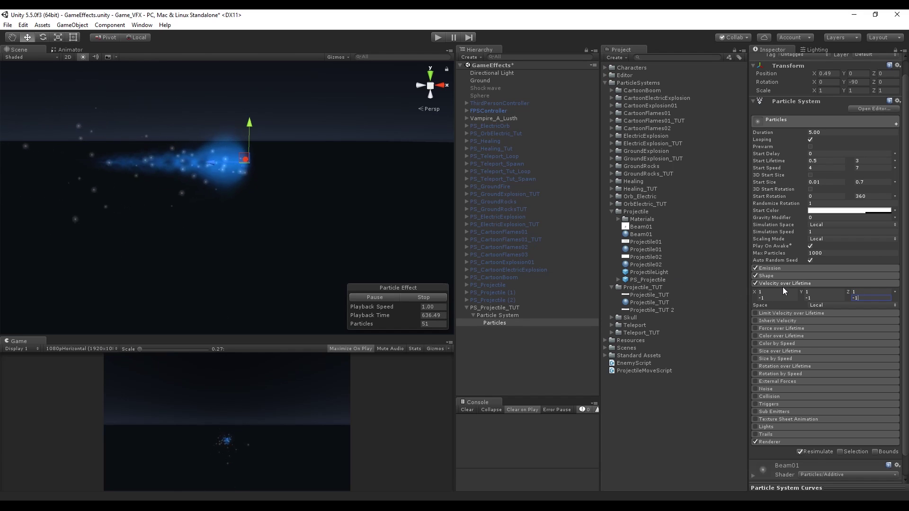
- Enable Color over Lifetime with the pink-to-cyan fading gradient preset and recolour its pink start to blue
{"action": "left_click", "coordinate": [782, 283]}
{"action": "left_click", "coordinate": [774, 313]}
{"action": "left_click", "coordinate": [756, 313]}
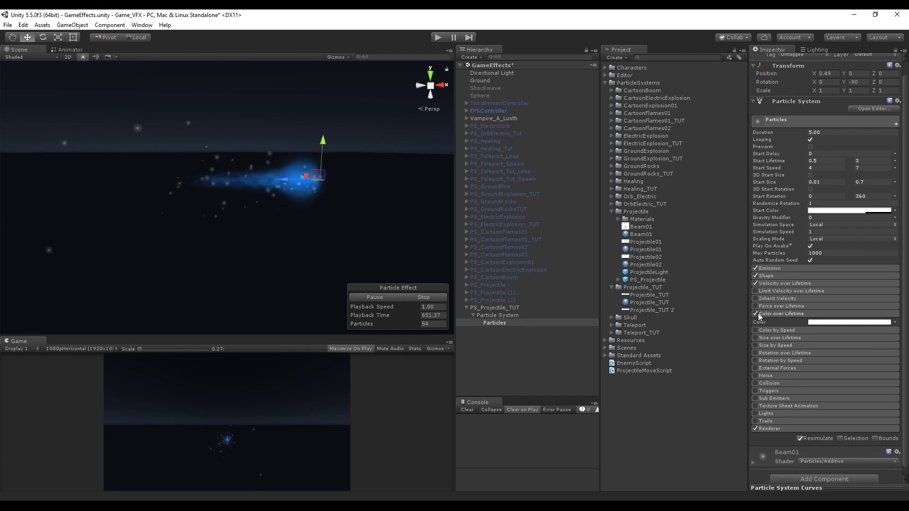
{"action": "left_click", "coordinate": [822, 322]}
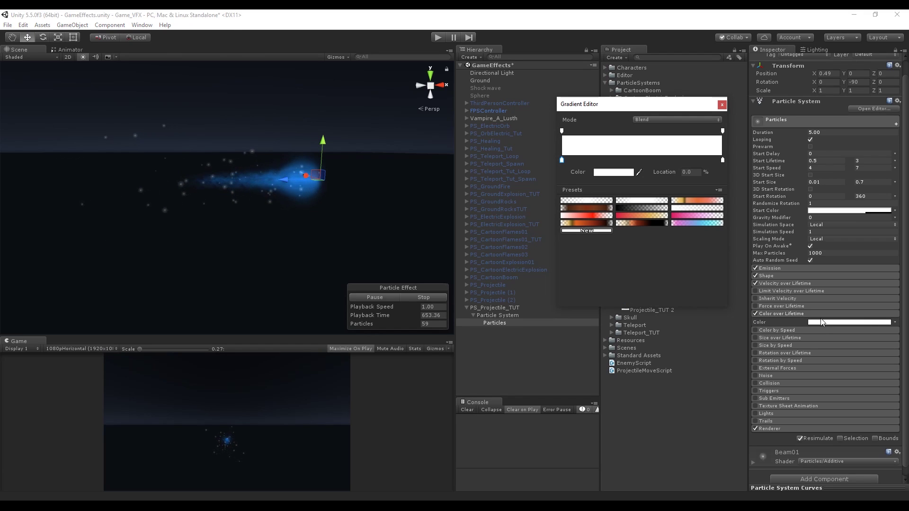
{"action": "left_click", "coordinate": [705, 224]}
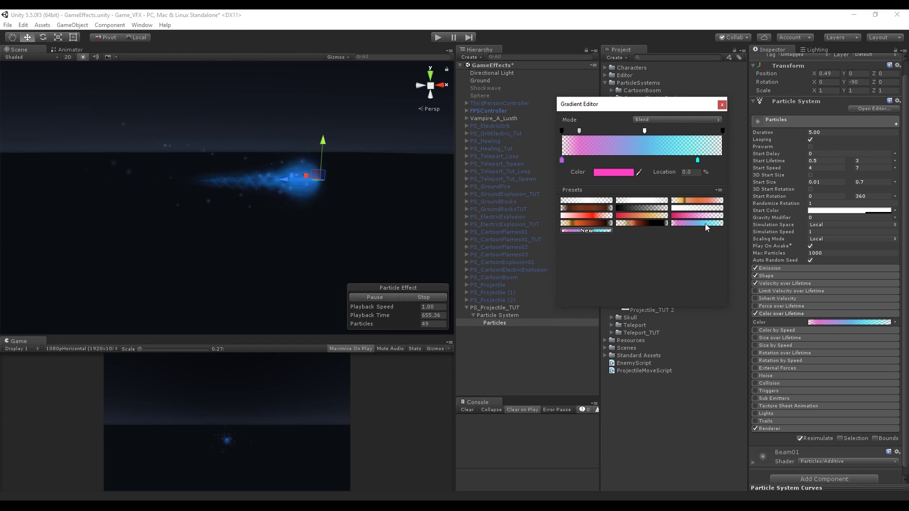
{"action": "left_click", "coordinate": [811, 313]}
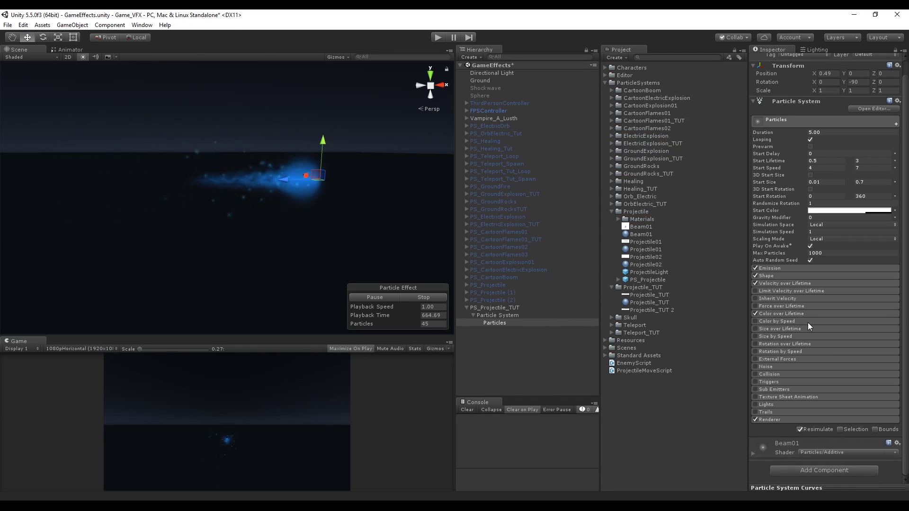
- Enable Size over Lifetime and shape its curve to rise to 1.0 before mid-life and fall to 0 at the end
{"action": "left_click", "coordinate": [807, 327]}
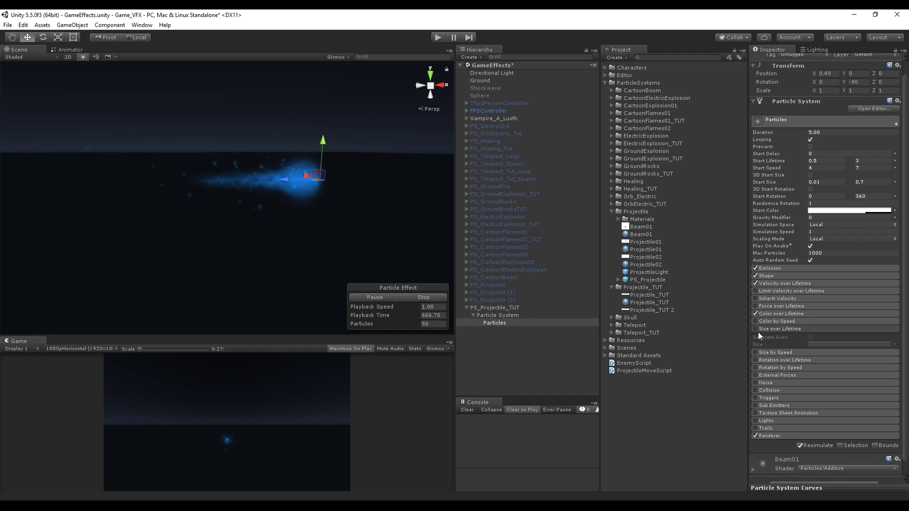
{"action": "left_click", "coordinate": [759, 330]}
{"action": "left_click", "coordinate": [780, 329]}
{"action": "left_click", "coordinate": [755, 329]}
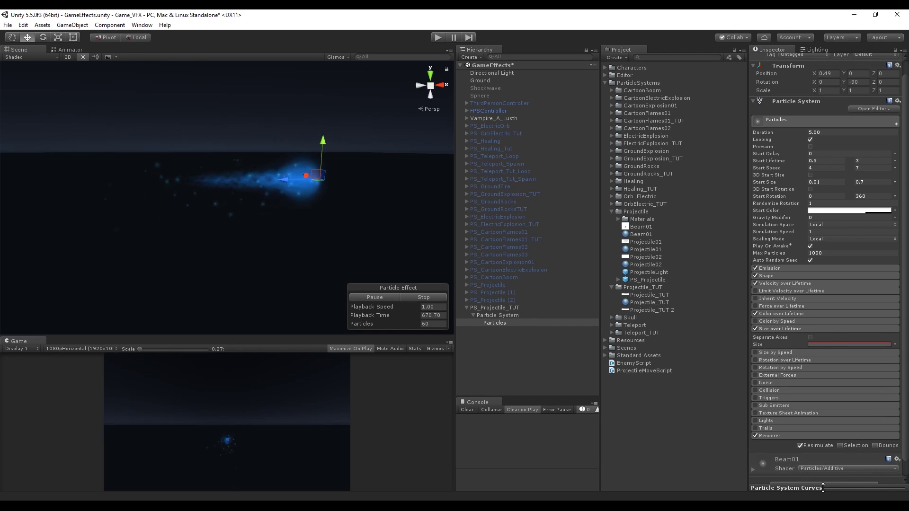
{"action": "left_click_drag", "start_coordinate": [824, 452], "coordinate": [831, 400]}
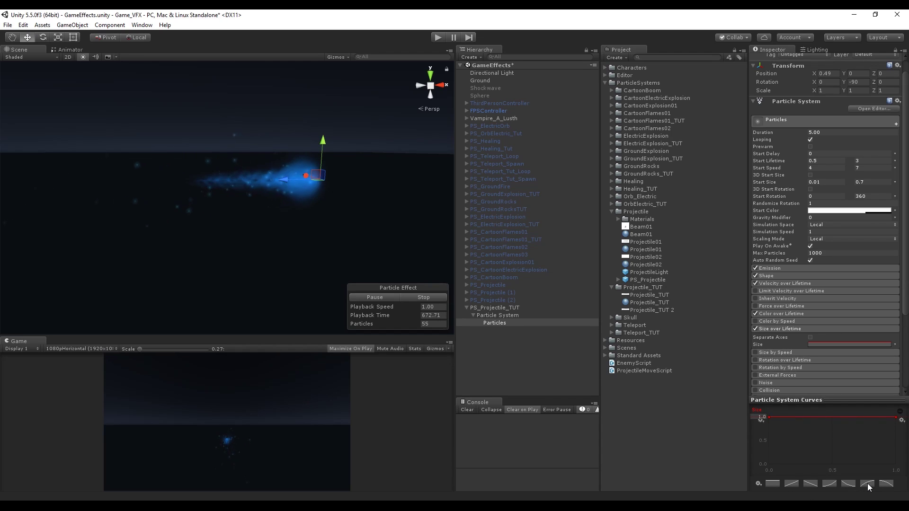
{"action": "left_click", "coordinate": [757, 484]}
{"action": "left_click", "coordinate": [840, 413]}
{"action": "left_click", "coordinate": [818, 419]}
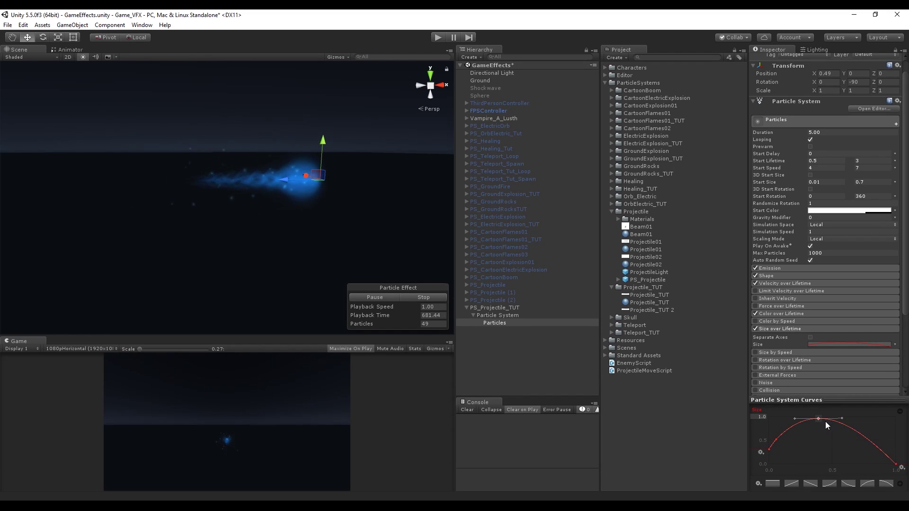
- Reopen the Color over Lifetime gradient of Particles to review its colours and transparency
{"action": "left_click_drag", "start_coordinate": [828, 399], "coordinate": [828, 420]}
{"action": "left_click", "coordinate": [802, 314]}
{"action": "left_click", "coordinate": [821, 323]}
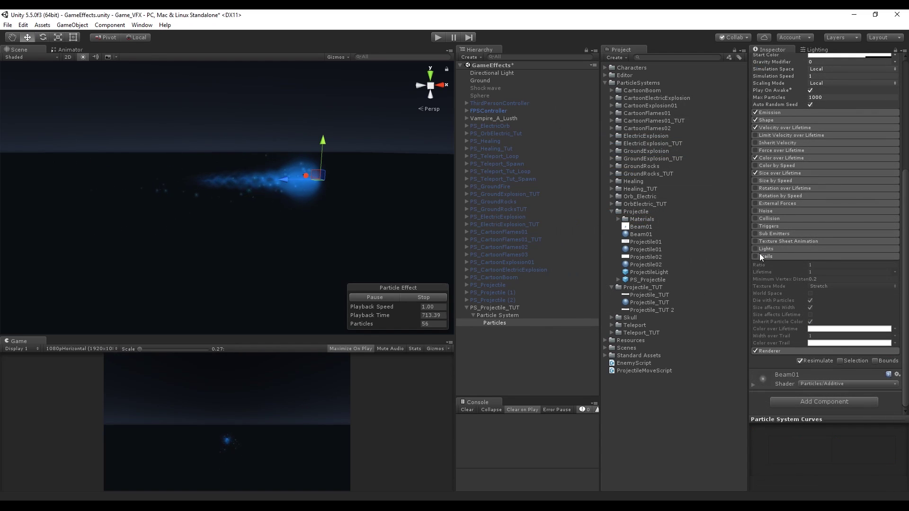
- Enable Trails on Particles and set the trail ratio to 0.5
{"action": "left_click", "coordinate": [756, 256]}
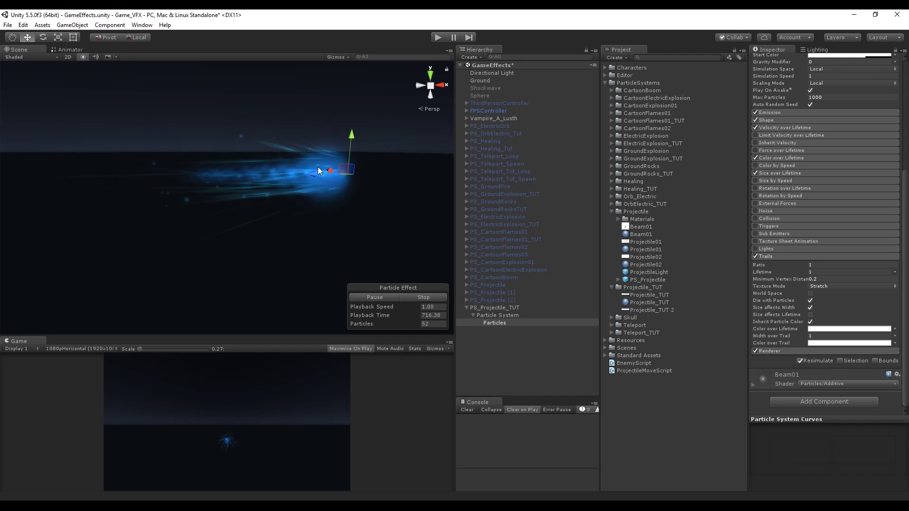
{"action": "left_click_drag", "start_coordinate": [317, 166], "coordinate": [263, 160], "text": "alt"}
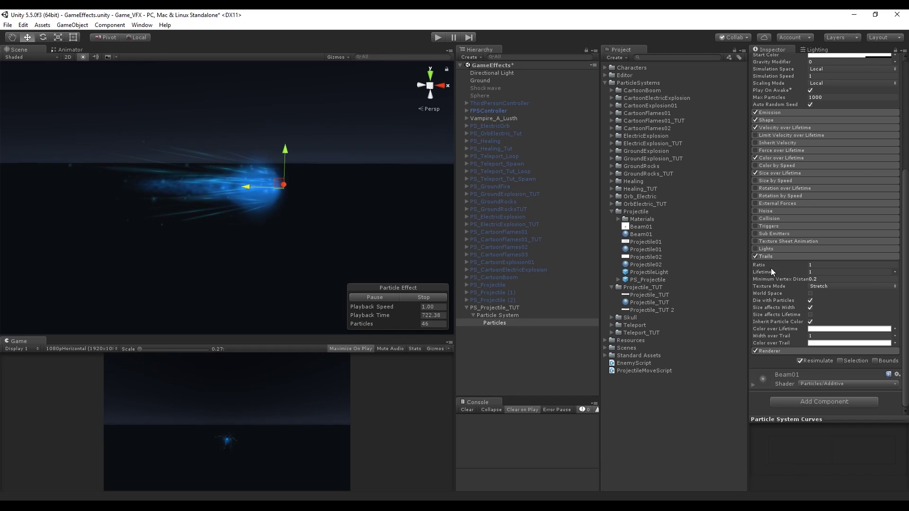
{"action": "scroll", "coordinate": [795, 284], "scroll_direction": "up", "scroll_amount": 2}
{"action": "left_click", "coordinate": [826, 295]}
{"action": "type", "text": "."}
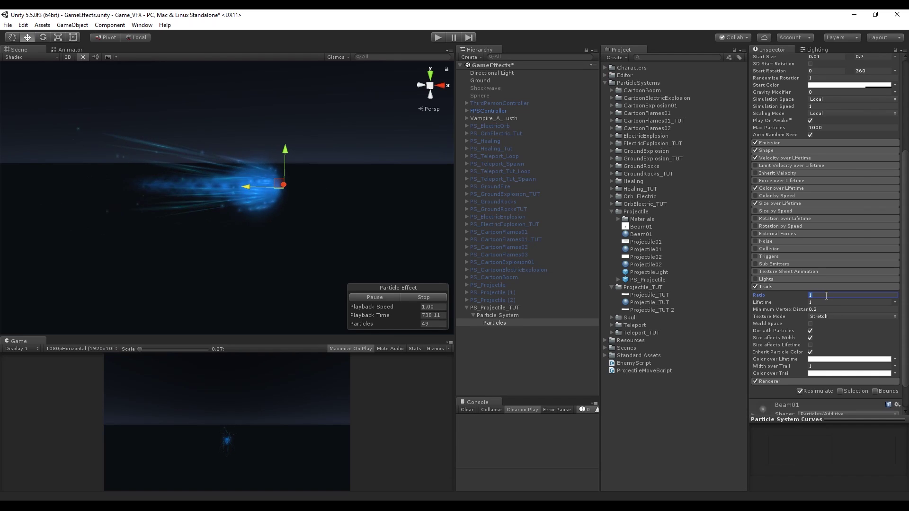
{"action": "type", "text": "5"}
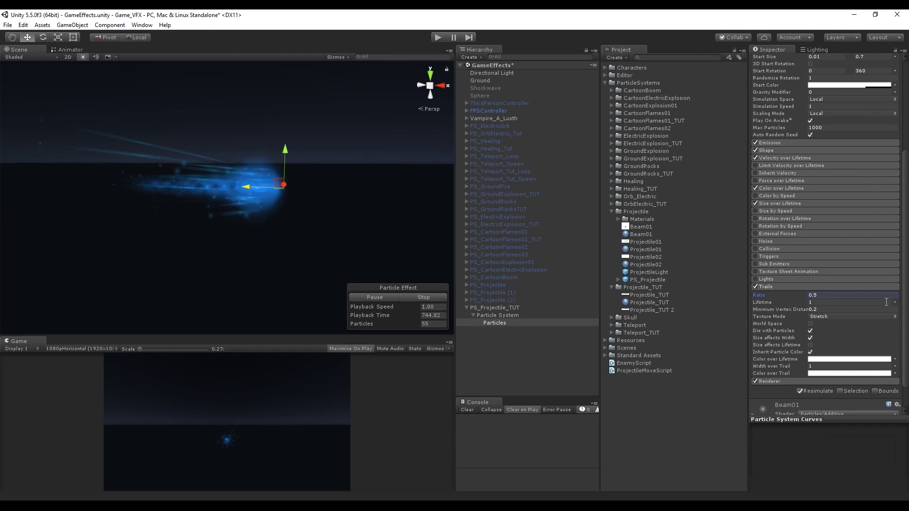
- Make the trail lifetime of Particles random between two constants, 0.5 and 1
{"action": "left_click", "coordinate": [894, 302]}
{"action": "left_click", "coordinate": [870, 332]}
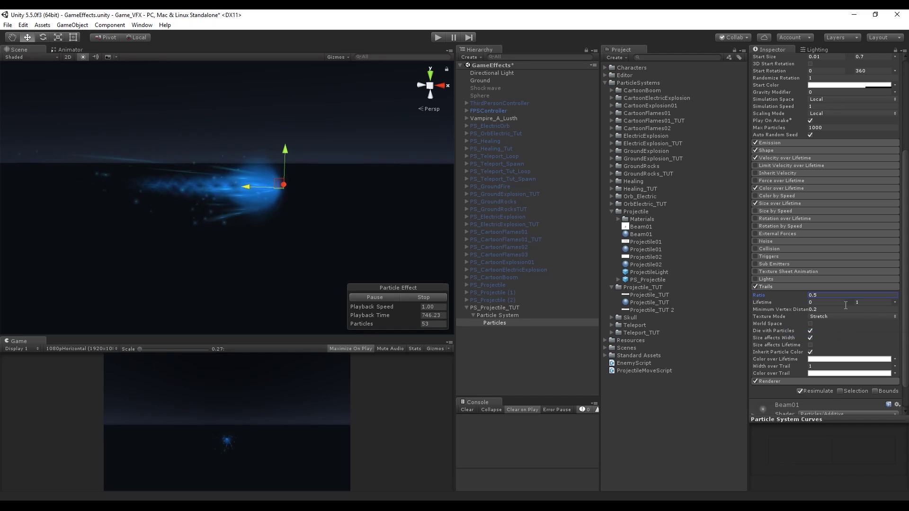
{"action": "left_click", "coordinate": [845, 302]}
{"action": "type", "text": ".5"}
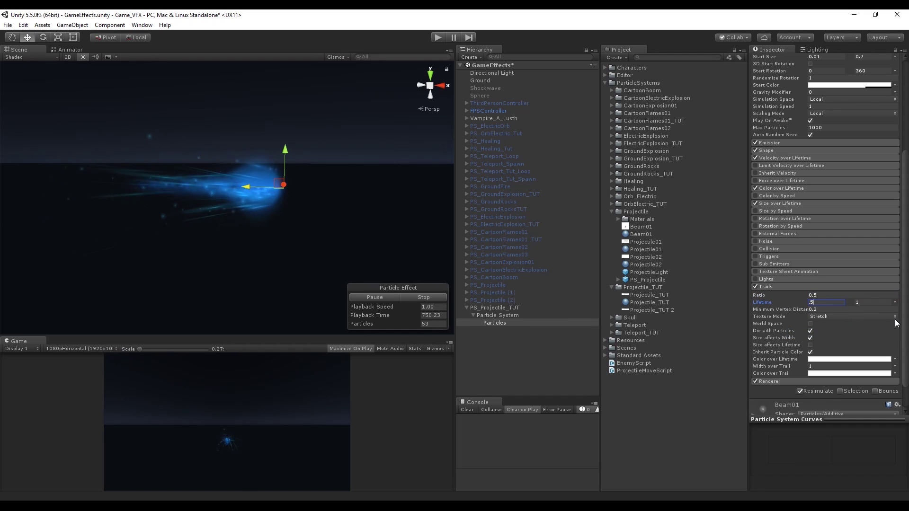
- Lower the alpha of the trails' Color over Lifetime to 205, keeping it white
{"action": "left_click", "coordinate": [875, 359]}
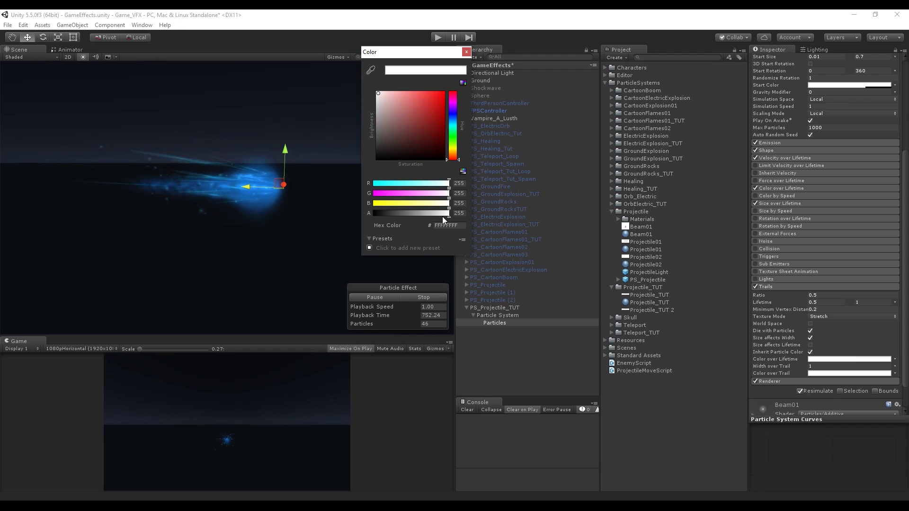
{"action": "left_click_drag", "start_coordinate": [449, 213], "coordinate": [437, 213]}
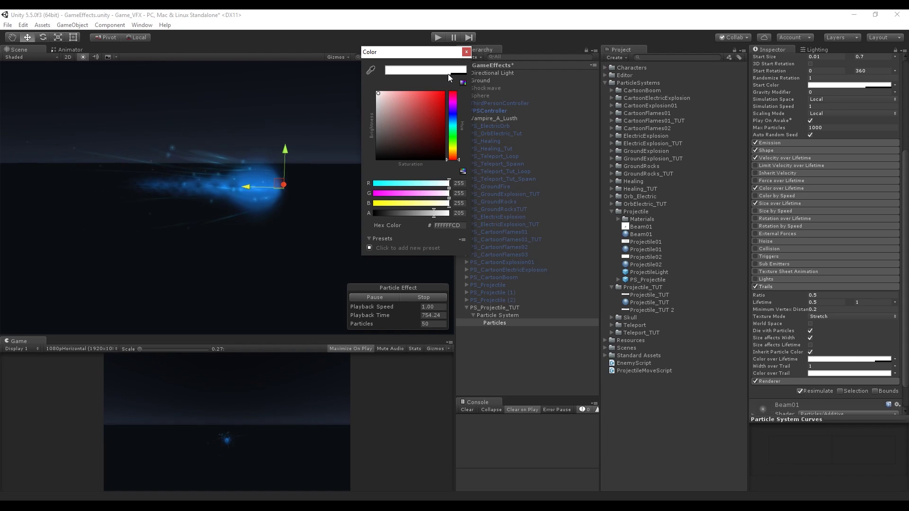
{"action": "left_click", "coordinate": [466, 51]}
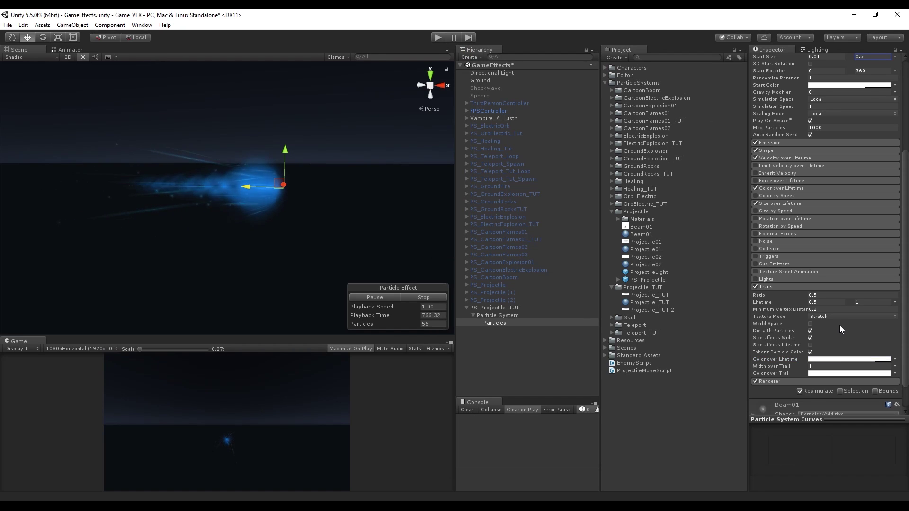
- Enable Noise on Particles and set its frequency to 0.2
{"action": "left_click", "coordinate": [786, 287]}
{"action": "left_click", "coordinate": [759, 298]}
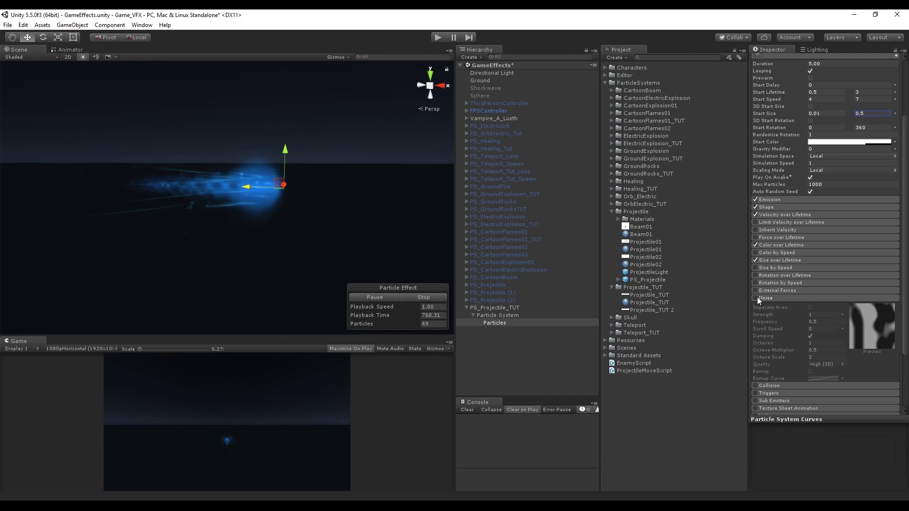
{"action": "left_click", "coordinate": [755, 298]}
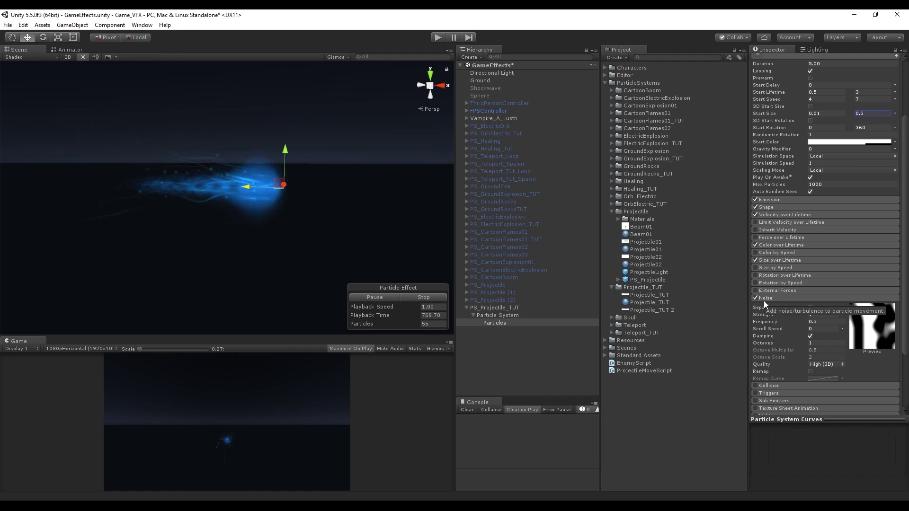
{"action": "left_click", "coordinate": [826, 322]}
{"action": "type", "text": "0.2"}
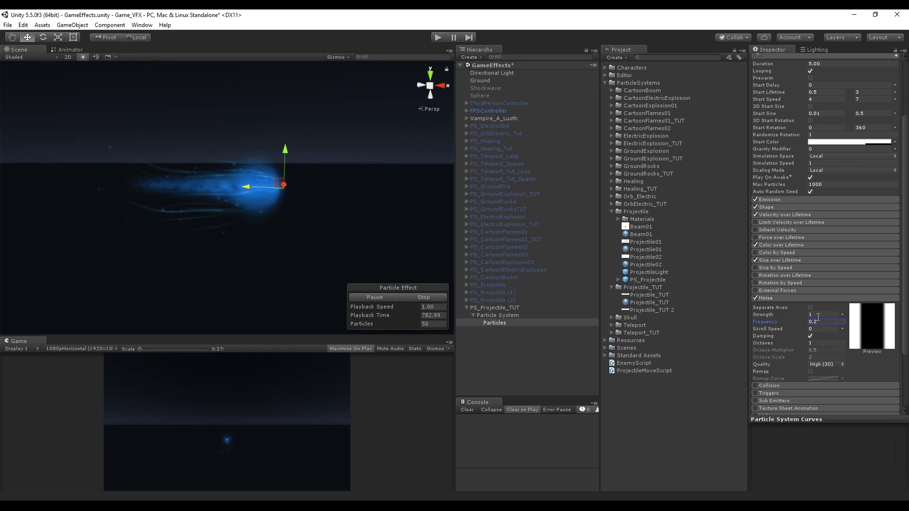
- Try a noise strength of 5 on Particles
{"action": "left_click", "coordinate": [818, 315]}
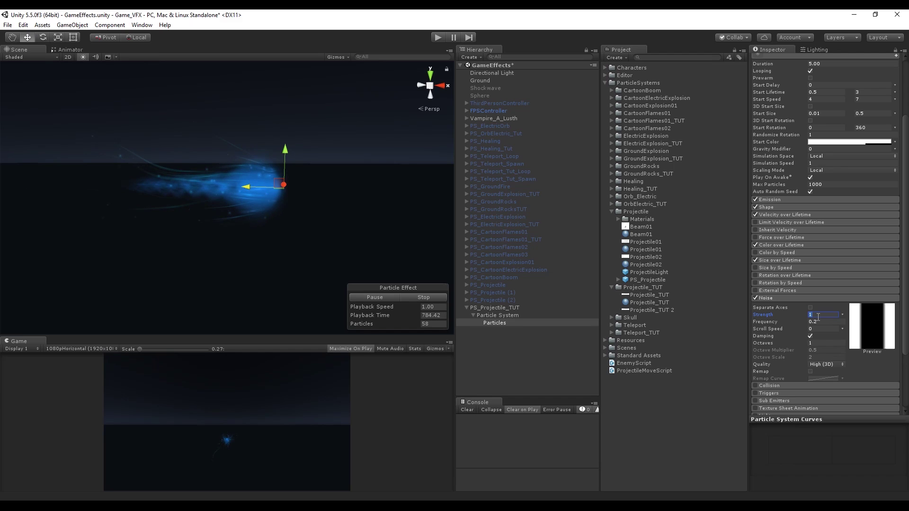
{"action": "type", "text": "5"}
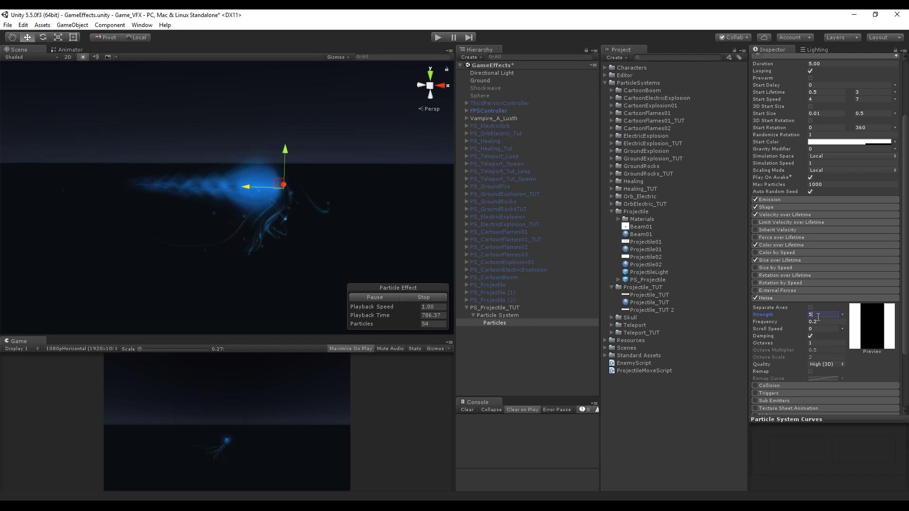
{"action": "left_click_drag", "start_coordinate": [818, 316], "coordinate": [799, 318]}
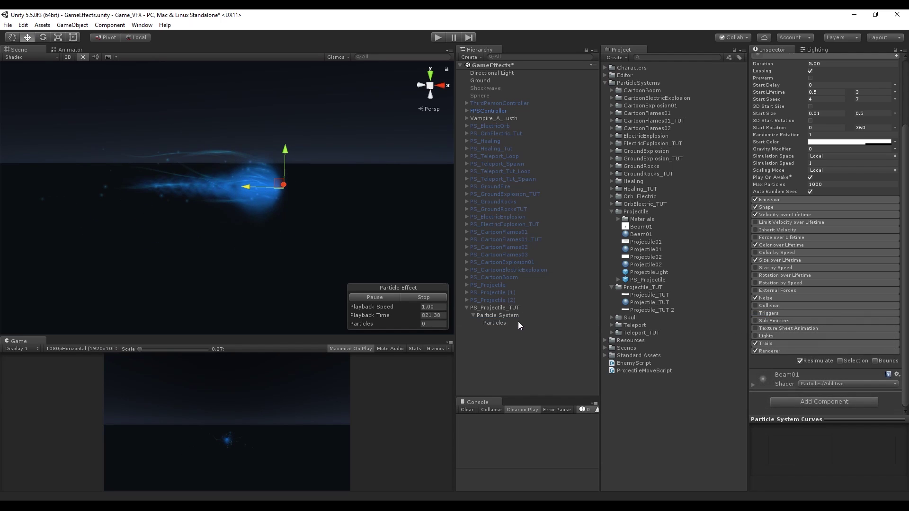
- Duplicate Particles and set both the cone angle and radius of the copy's shape to 0.2
{"action": "left_click", "coordinate": [498, 323]}
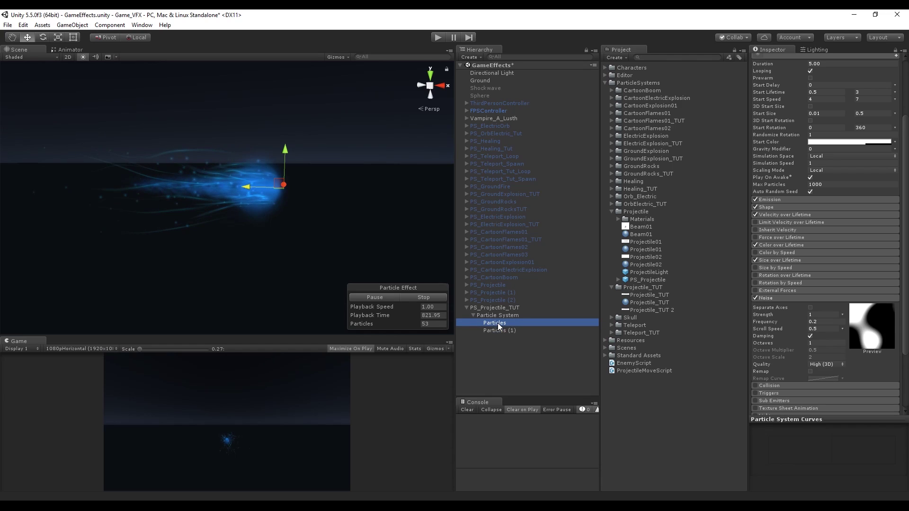
{"action": "key", "text": "ctrl+d"}
{"action": "left_click", "coordinate": [826, 313]}
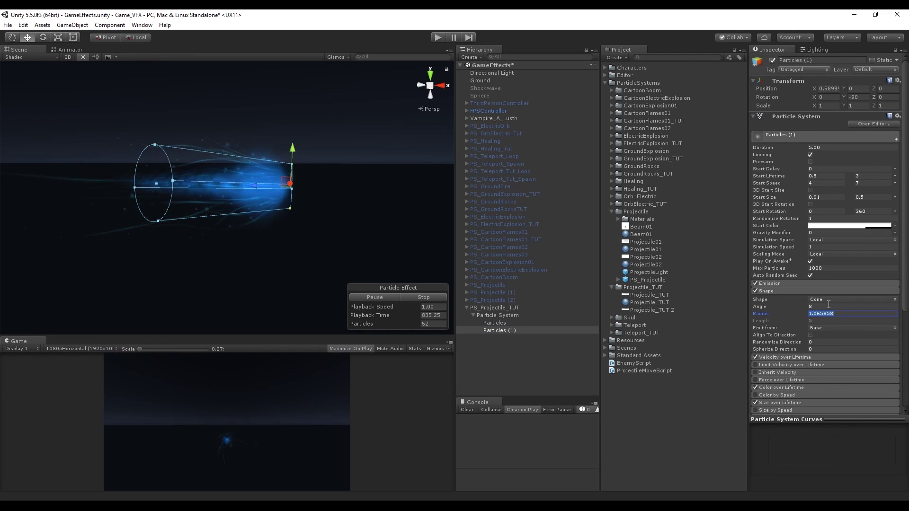
{"action": "type", "text": "."}
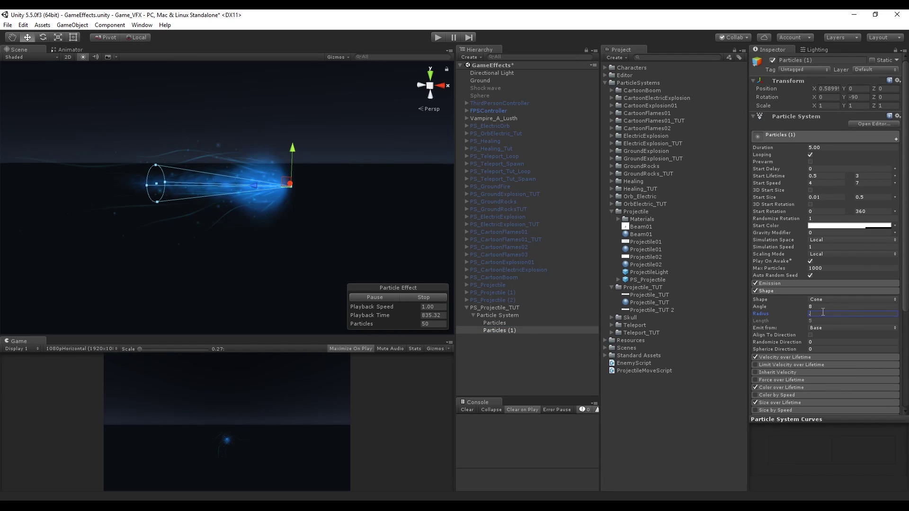
{"action": "type", "text": "2"}
{"action": "left_click", "coordinate": [822, 307]}
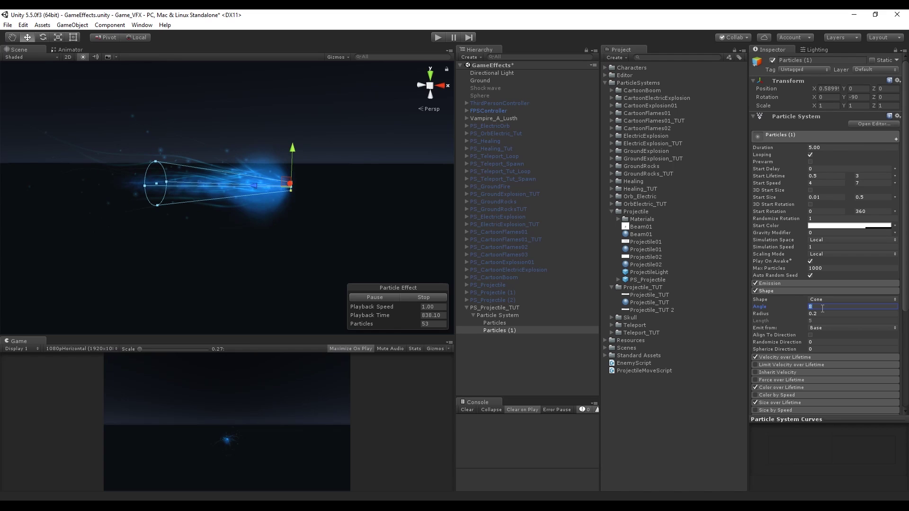
{"action": "type", "text": ".2"}
- Move Particles (1) back along the projectile's tail to about X -2.83 and set its emission rate over time to 10
{"action": "left_click_drag", "start_coordinate": [251, 185], "coordinate": [186, 185]}
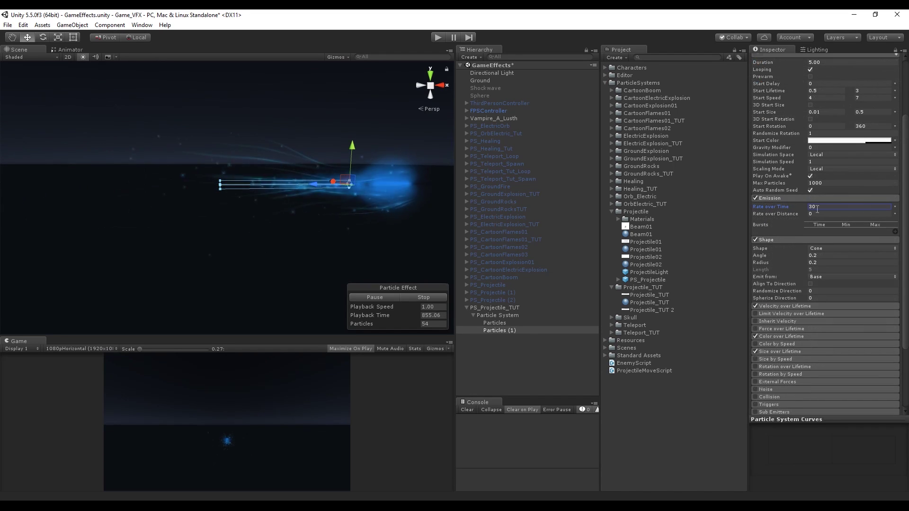
{"action": "left_click", "coordinate": [820, 209]}
{"action": "type", "text": "1"}
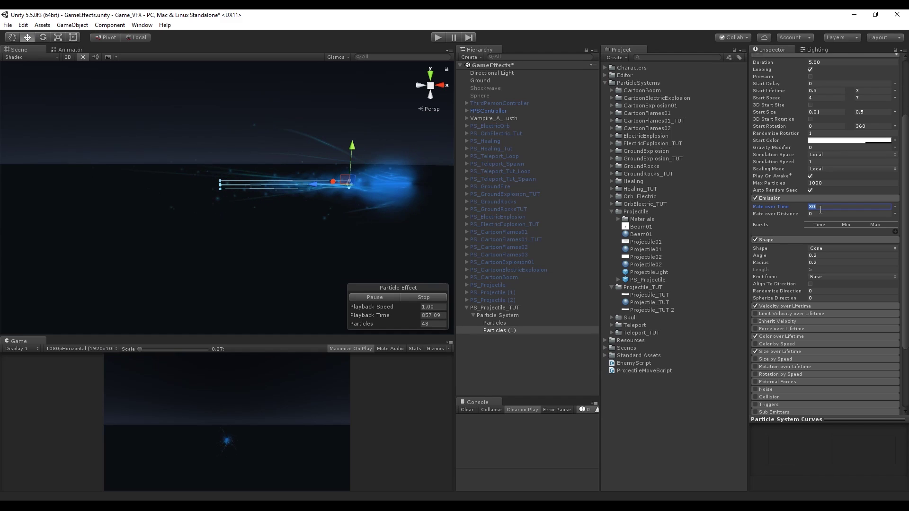
{"action": "type", "text": "0"}
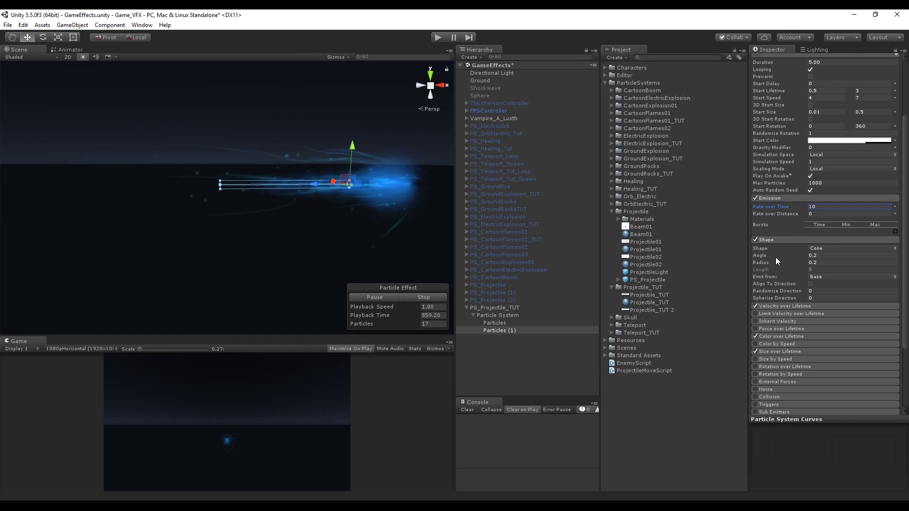
- Disable Velocity over Lifetime on Particles (1) and shift the emitter slightly further back along the tail
{"action": "left_click", "coordinate": [756, 306]}
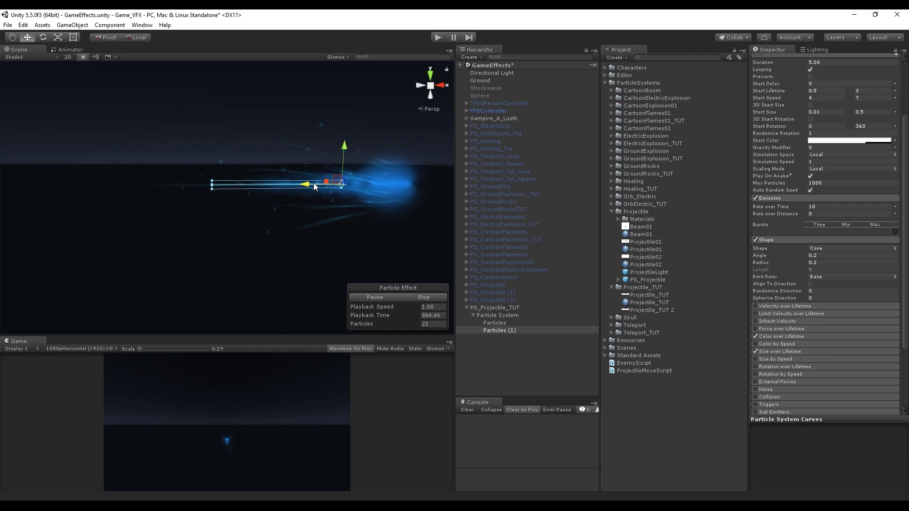
{"action": "left_click_drag", "start_coordinate": [317, 184], "coordinate": [299, 185]}
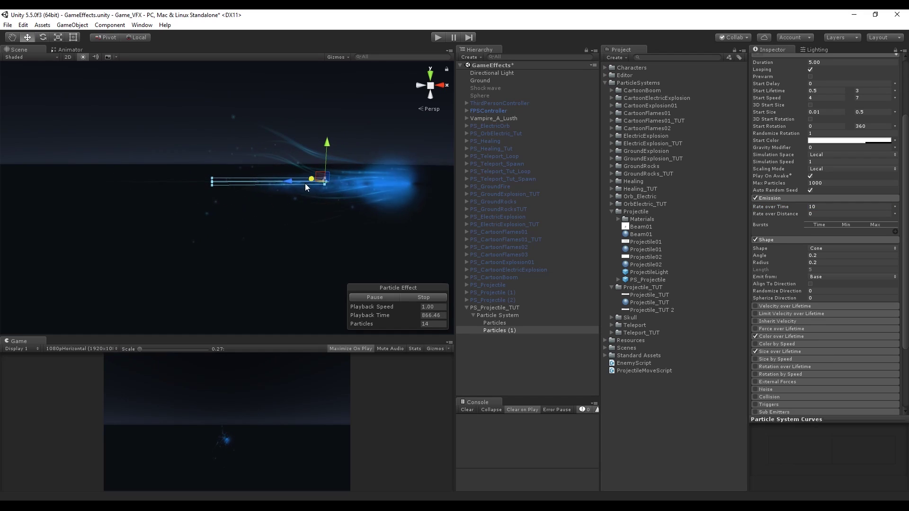
- Set the trail ratio of Particles (1) to 1
{"action": "scroll", "coordinate": [835, 256], "scroll_direction": "down", "scroll_amount": 3}
{"action": "scroll", "coordinate": [839, 261], "scroll_direction": "down", "scroll_amount": 2}
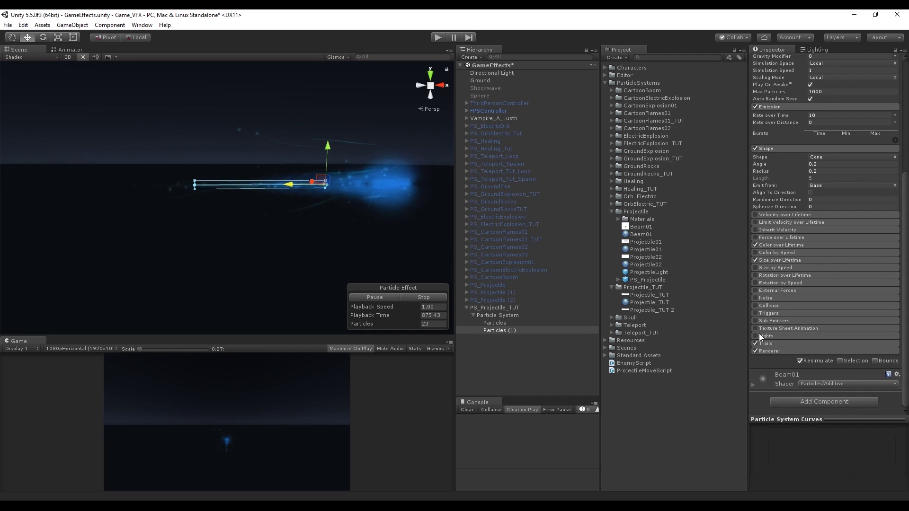
{"action": "left_click", "coordinate": [770, 344]}
{"action": "left_click", "coordinate": [825, 351]}
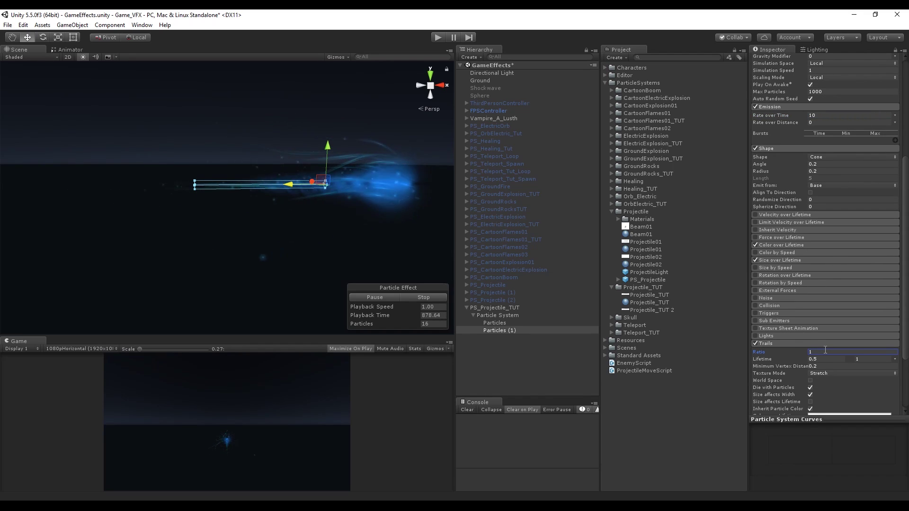
- Change the main Particle System's first start colour to the lighter blue 7BB6F2 and raise its alpha to about 125
{"action": "left_click", "coordinate": [530, 315]}
{"action": "left_click", "coordinate": [824, 232]}
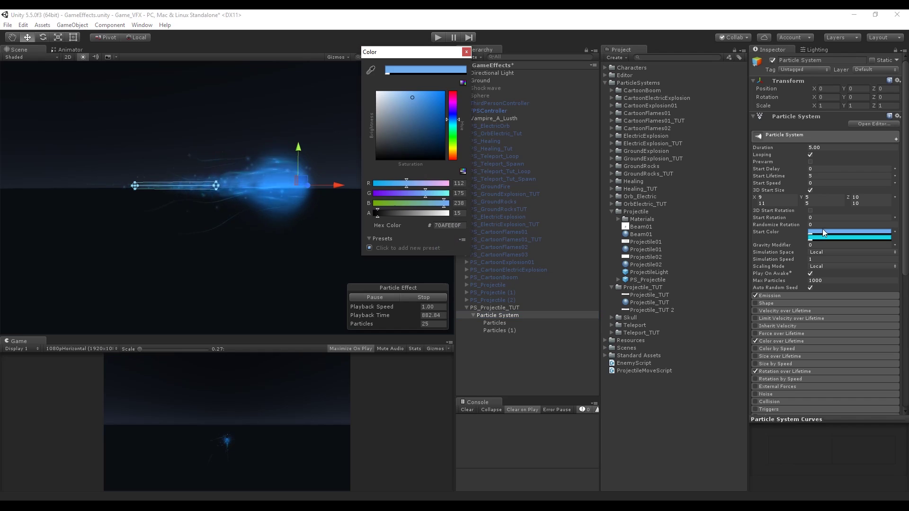
{"action": "left_click", "coordinate": [410, 97]}
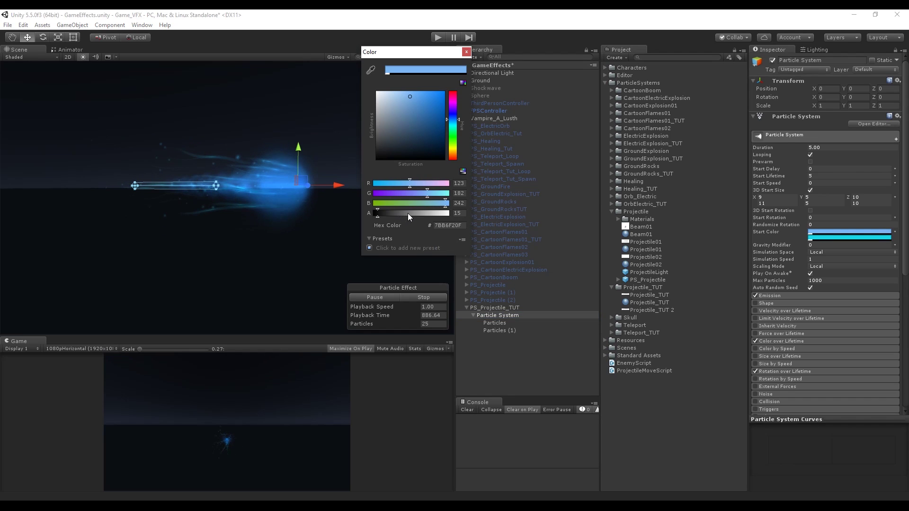
{"action": "left_click", "coordinate": [408, 213]}
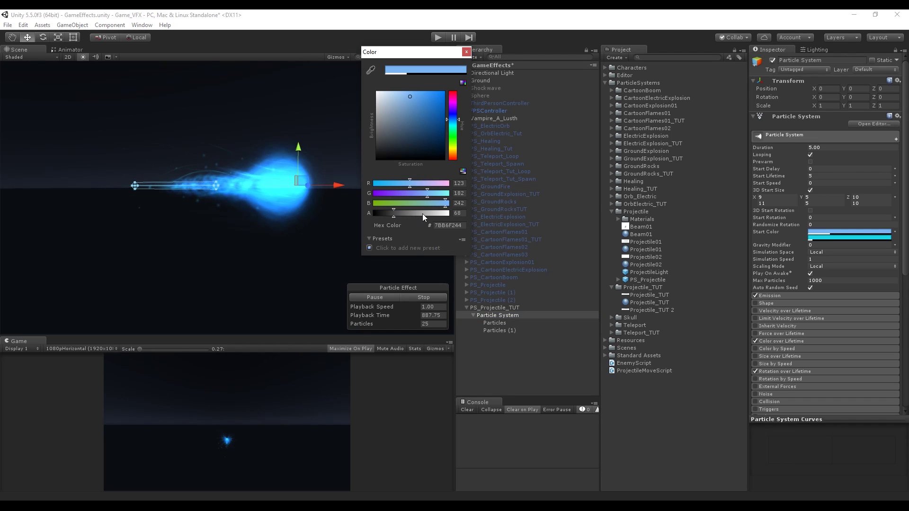
{"action": "left_click_drag", "start_coordinate": [423, 214], "coordinate": [414, 217]}
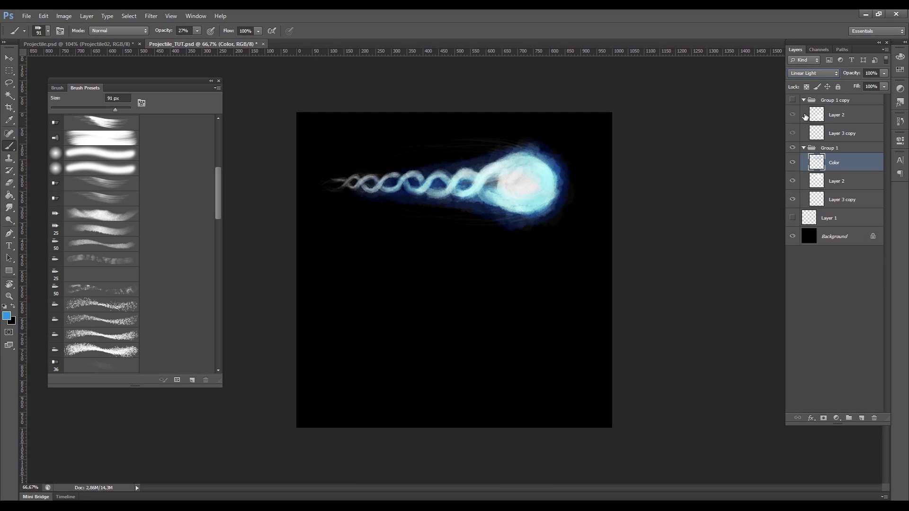
- Switch to Photoshop and paint blue over the projectile's head and spiral tail on the Color layer of Projectile_TUT.psd
{"action": "left_click_drag", "start_coordinate": [535, 189], "coordinate": [570, 158]}
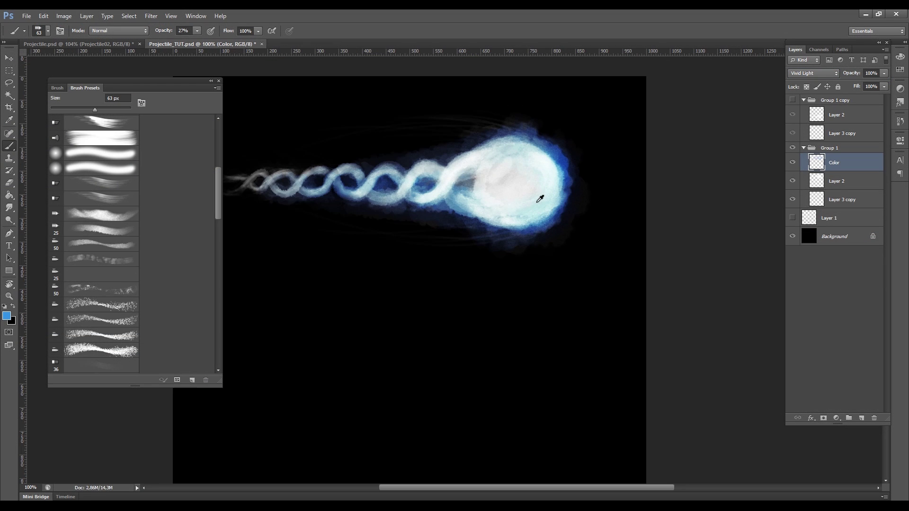
{"action": "left_click_drag", "start_coordinate": [363, 192], "coordinate": [482, 182]}
{"action": "left_click_drag", "start_coordinate": [387, 167], "coordinate": [372, 174]}
{"action": "left_click_drag", "start_coordinate": [650, 126], "coordinate": [576, 133]}
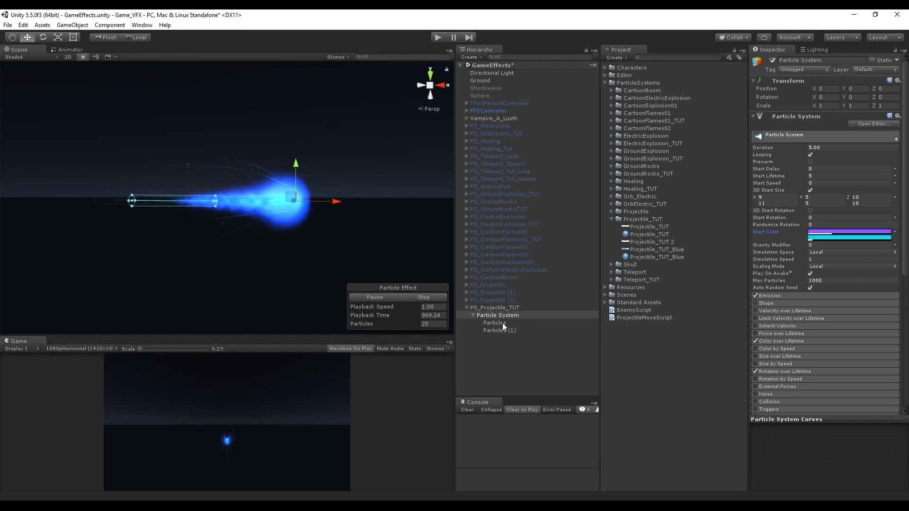
{"action": "left_click", "coordinate": [502, 323]}
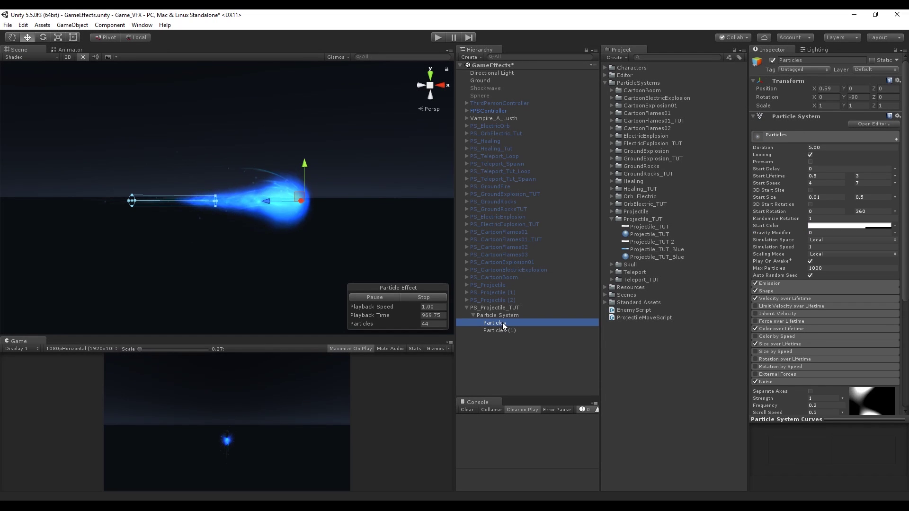
{"action": "left_click", "coordinate": [502, 322]}
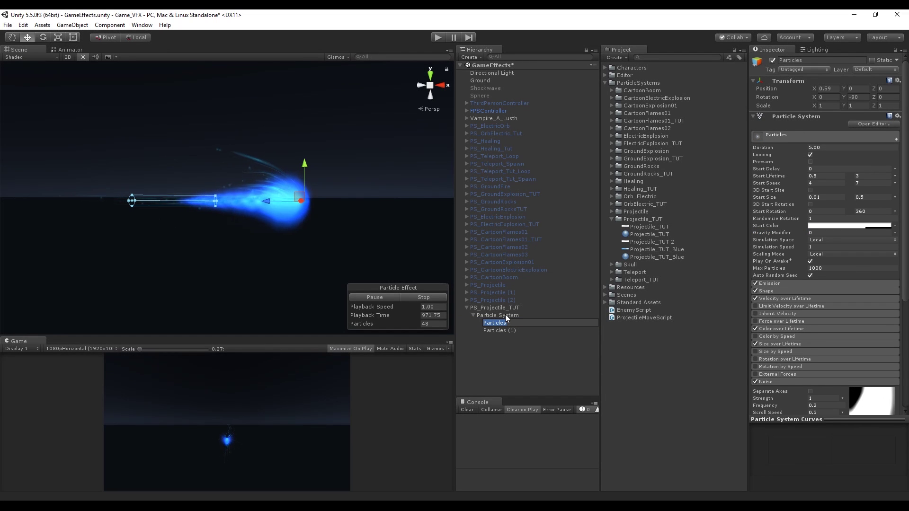
- Create a point light in the scene, name it ProjectileLightTut and set its range to 4
{"action": "right_click", "coordinate": [510, 344]}
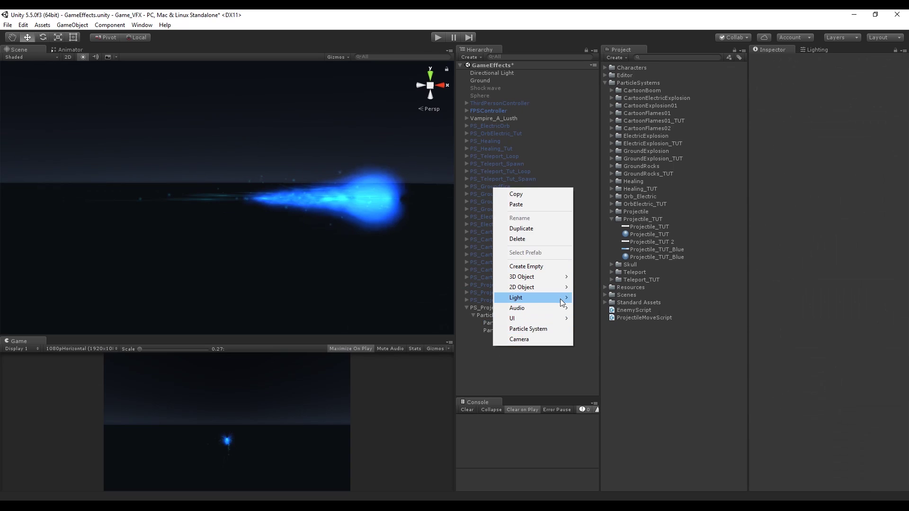
{"action": "mouse_move", "coordinate": [561, 299]}
{"action": "left_click", "coordinate": [596, 308]}
{"action": "left_click", "coordinate": [806, 60]}
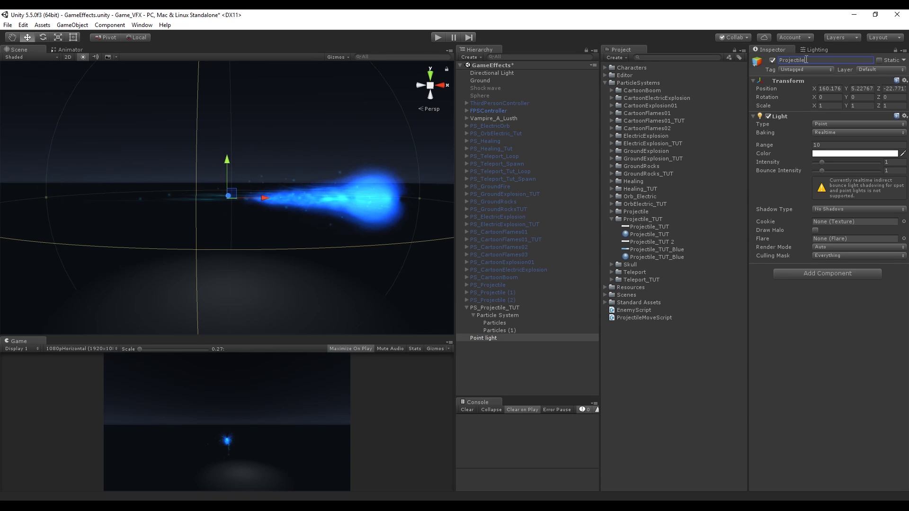
{"action": "left_click", "coordinate": [837, 145]}
{"action": "type", "text": "4"}
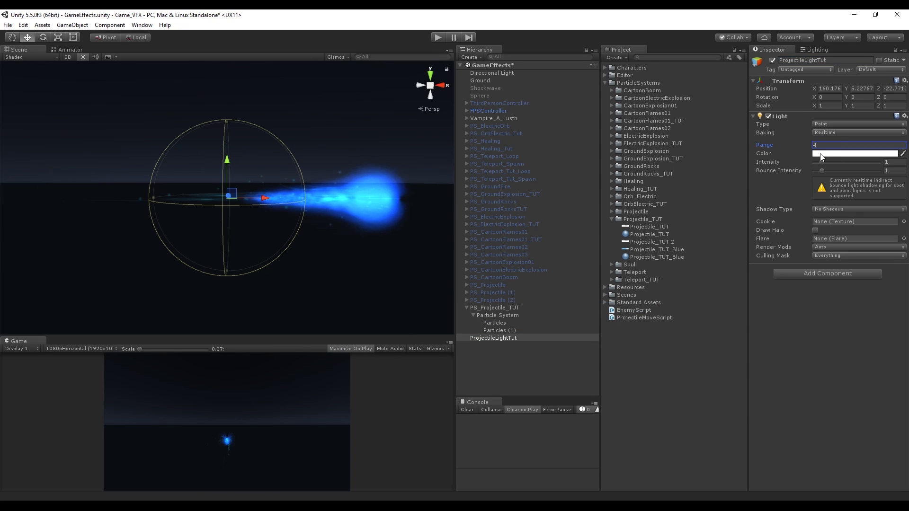
- Save ProjectileLightTut as a prefab in the Projectile_TUT folder and remove the light from the scene
{"action": "left_click_drag", "start_coordinate": [485, 337], "coordinate": [648, 220]}
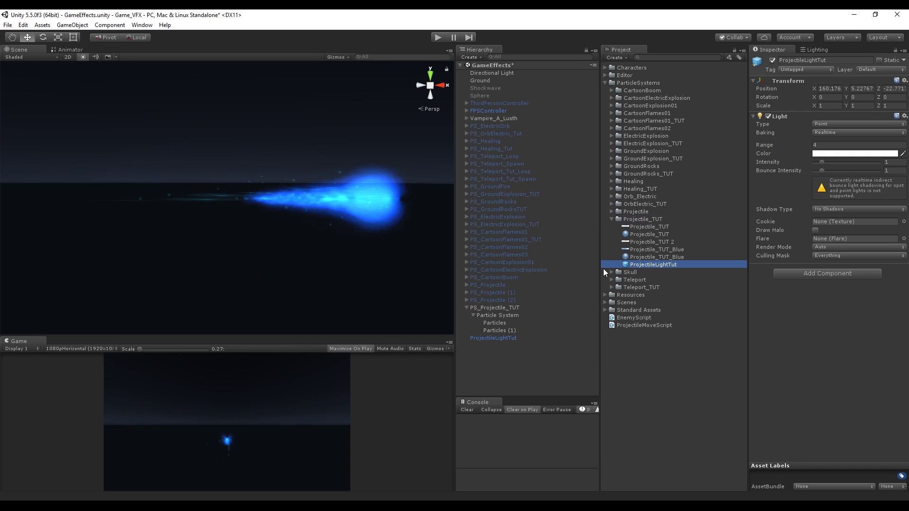
{"action": "left_click", "coordinate": [499, 338]}
- Enable the main Particle System's Lights module using ProjectileLightTut with ratio 1, and assign the Projectile_TUT material to the system
{"action": "left_click", "coordinate": [507, 315]}
{"action": "scroll", "coordinate": [766, 206], "scroll_direction": "down", "scroll_amount": 5}
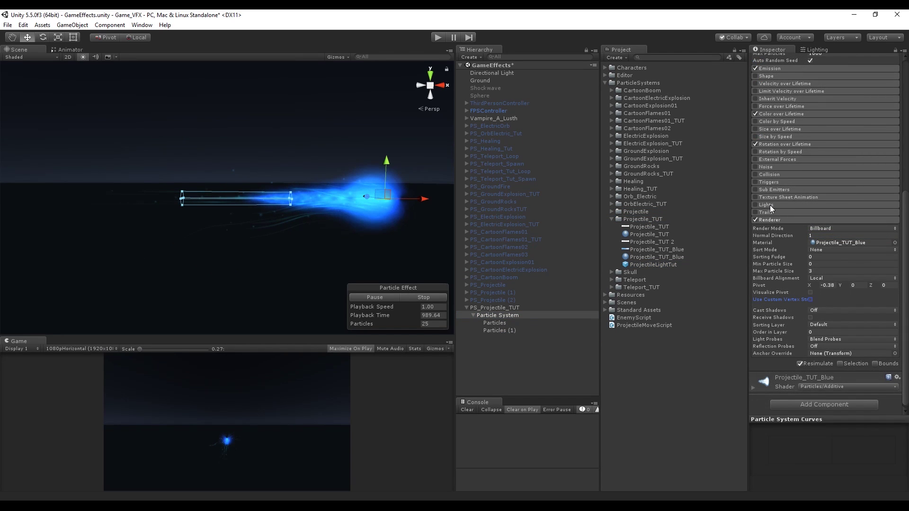
{"action": "left_click", "coordinate": [769, 206]}
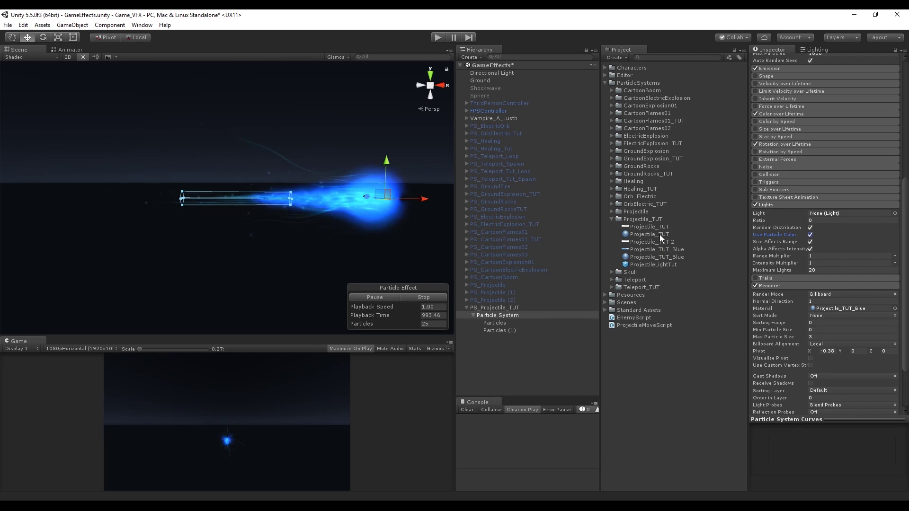
{"action": "left_click_drag", "start_coordinate": [660, 234], "coordinate": [504, 314]}
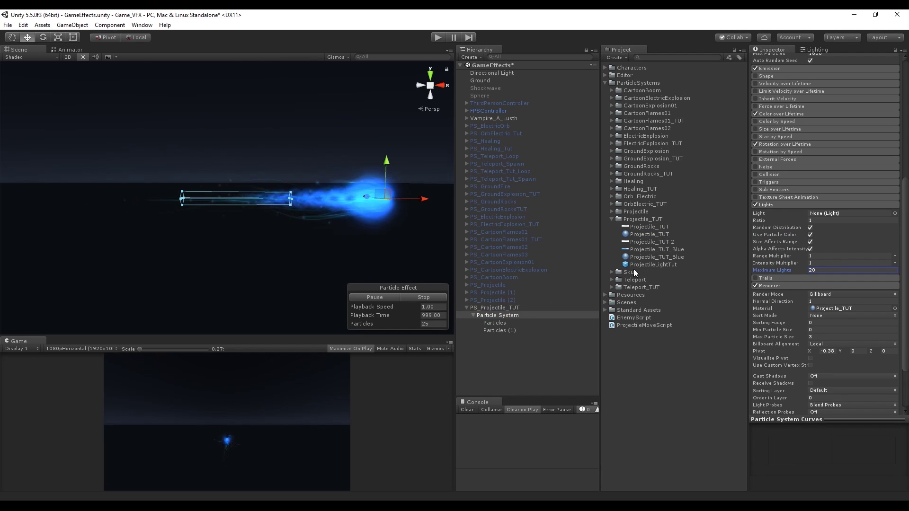
{"action": "left_click_drag", "start_coordinate": [650, 265], "coordinate": [794, 225]}
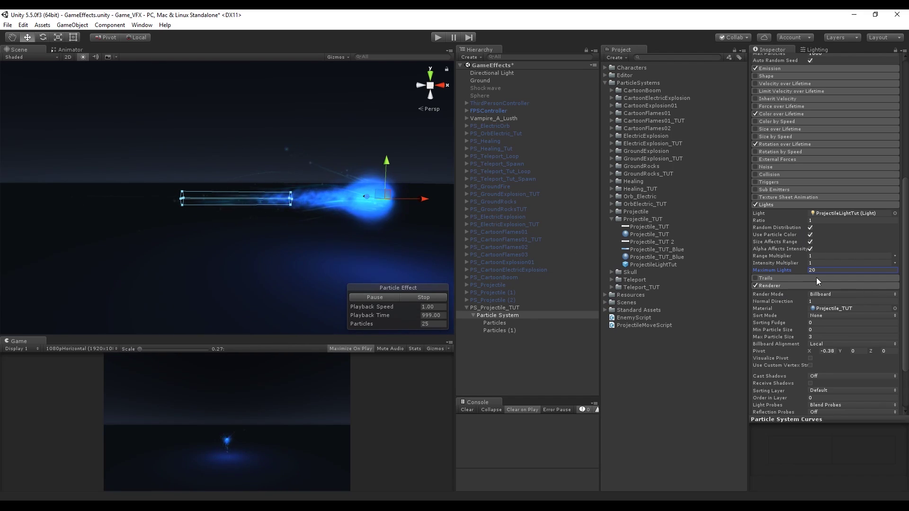
- Limit the particle lights to a maximum of 5 and randomize their range and intensity multipliers between 0.8 and 1.2
{"action": "left_click", "coordinate": [841, 271]}
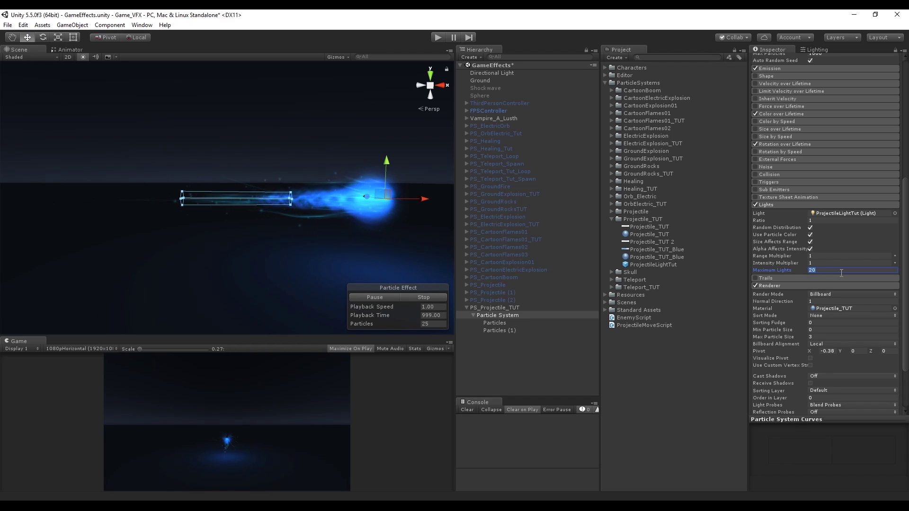
{"action": "type", "text": "5"}
{"action": "left_click", "coordinate": [895, 256]}
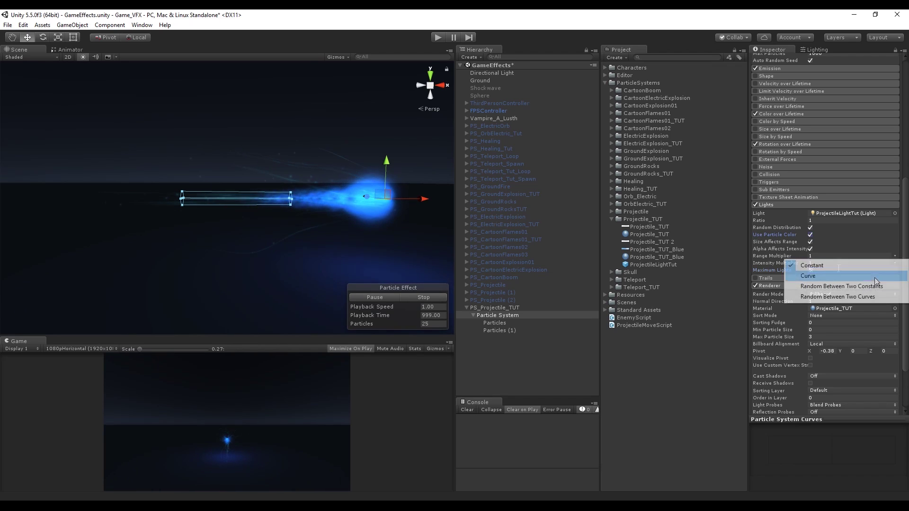
{"action": "left_click", "coordinate": [874, 278]}
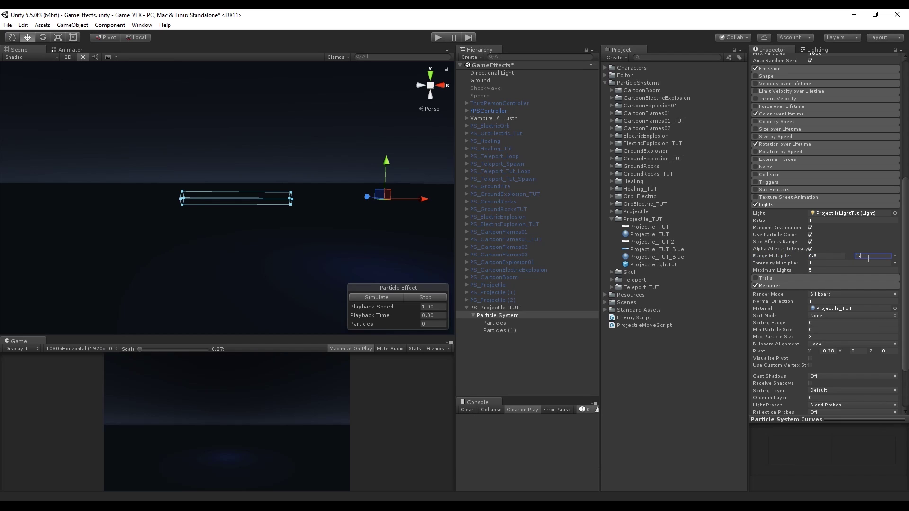
{"action": "left_click", "coordinate": [895, 263]}
{"action": "left_click", "coordinate": [397, 296]}
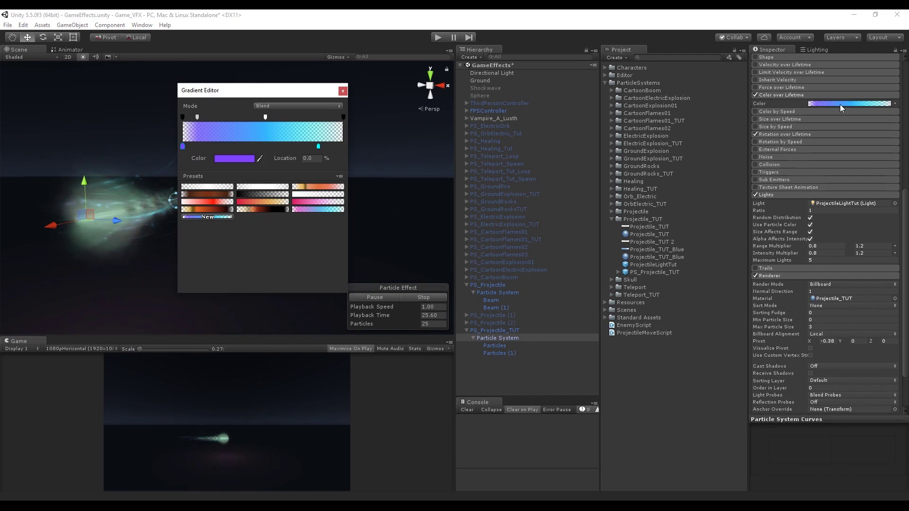
- Recolour the trailing particles' Color over Lifetime gradient from red to orange, keeping both ends transparent
{"action": "left_click", "coordinate": [234, 158]}
{"action": "mouse_move", "coordinate": [452, 154]}
{"action": "left_mouse_down"}
{"action": "mouse_move", "coordinate": [452, 125]}
{"action": "mouse_move", "coordinate": [457, 154]}
{"action": "left_mouse_up"}
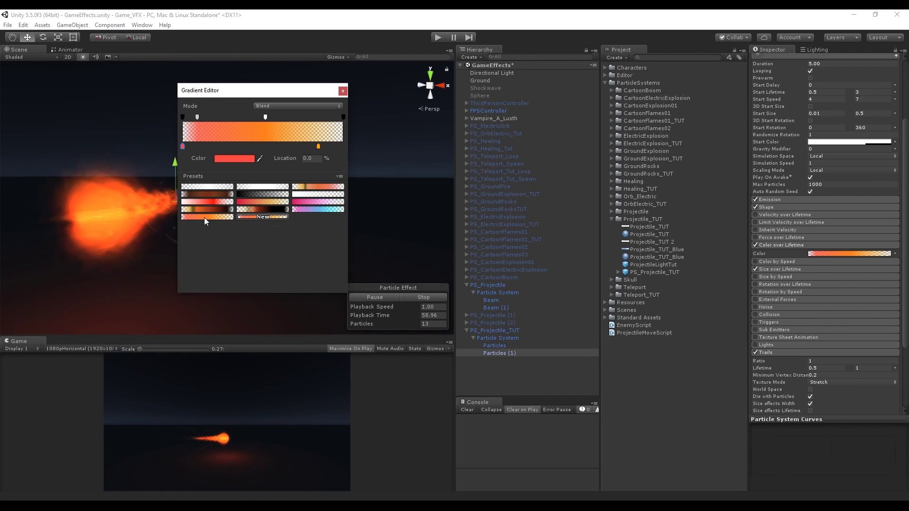
{"action": "left_click", "coordinate": [343, 90]}
{"action": "right_click_drag", "start_coordinate": [335, 105], "coordinate": [286, 115]}
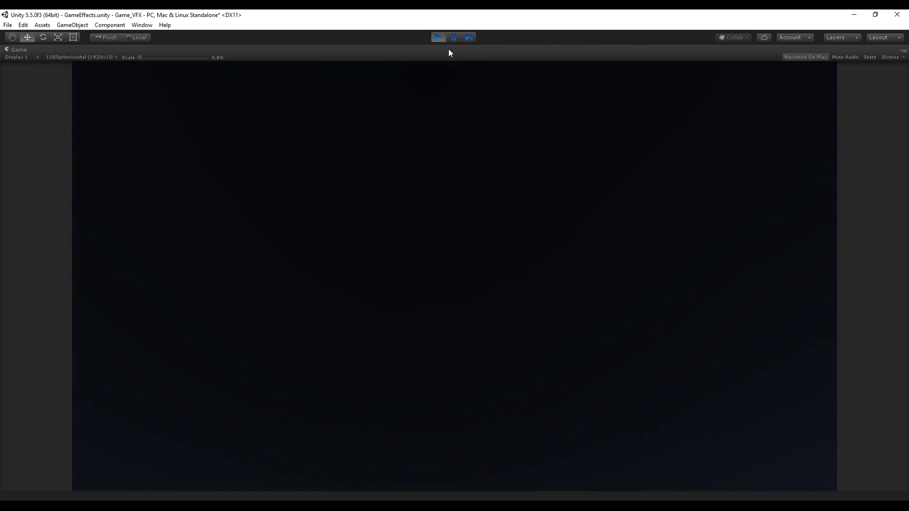
- Stop the play test and inspect the Lights settings of PS_Projectile_TUT's main Particle System
{"action": "left_click", "coordinate": [440, 39]}
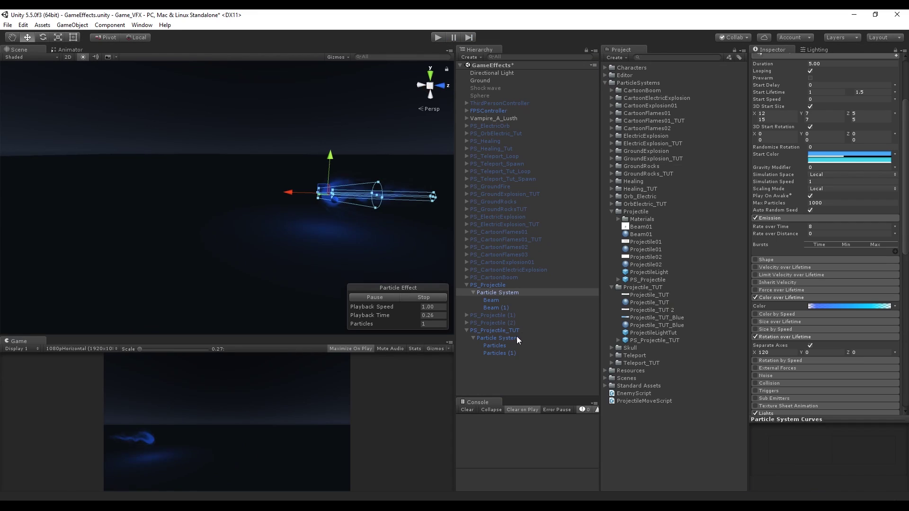
{"action": "left_click", "coordinate": [510, 339]}
{"action": "scroll", "coordinate": [755, 339], "scroll_direction": "down", "scroll_amount": 10}
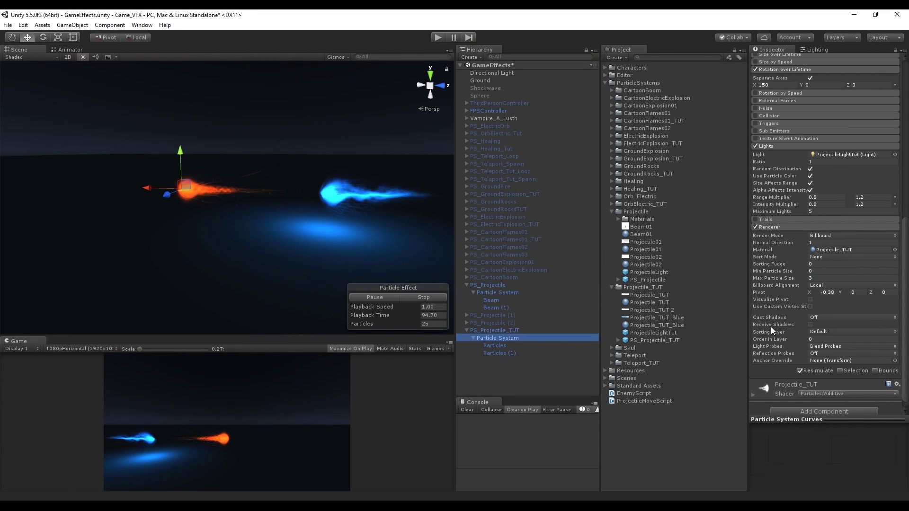